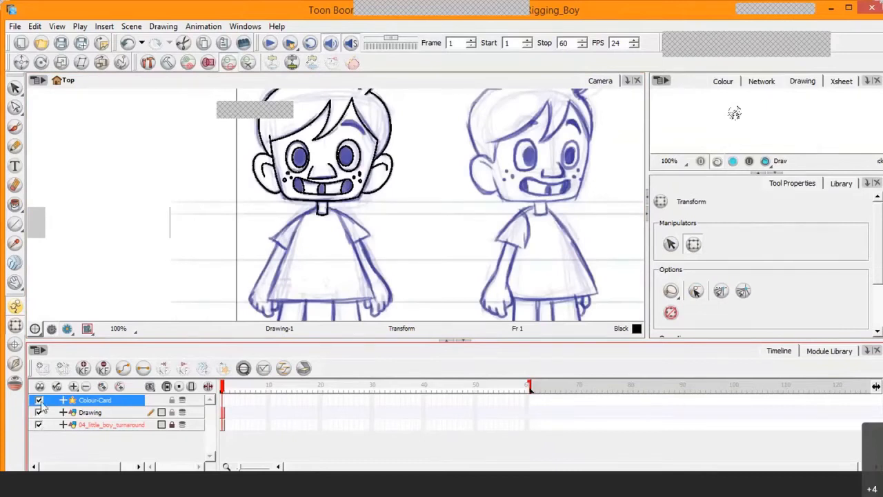
Hide and reshow the Colour-Card layer, and inspect the inked lines on the front-view boy's face up close.
click(38, 402)
click(39, 401)
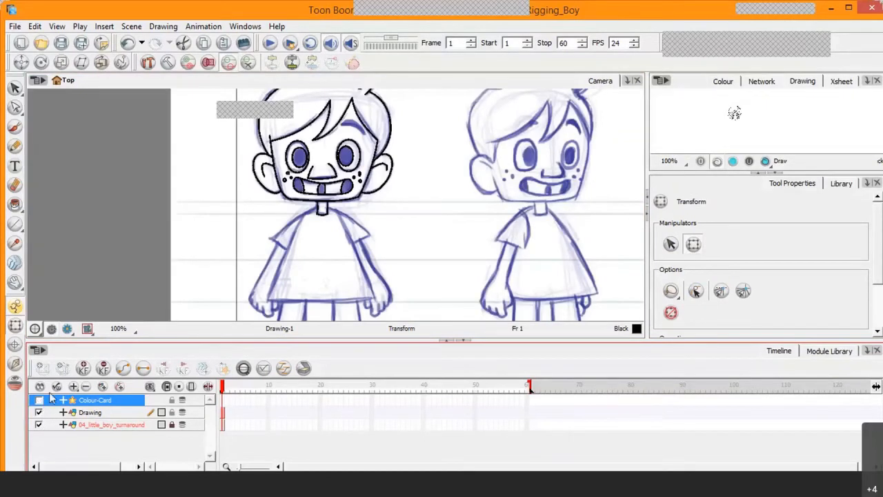
scroll(319, 253, up, 5)
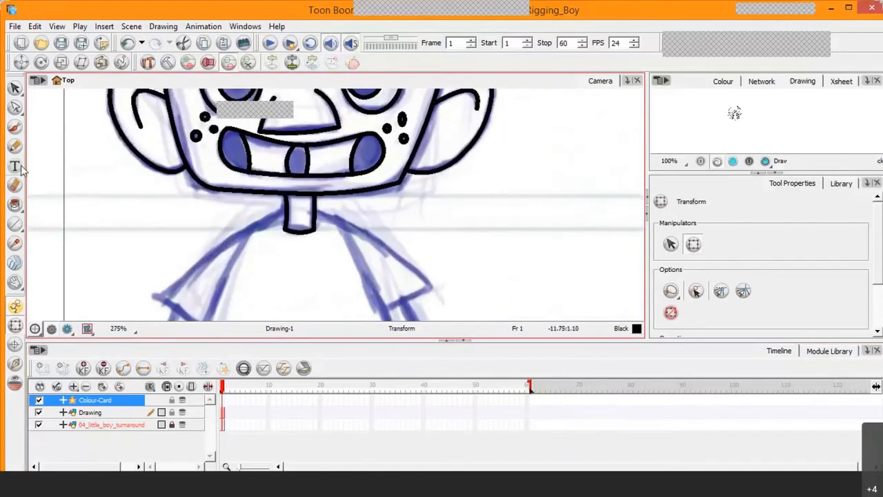
click(15, 282)
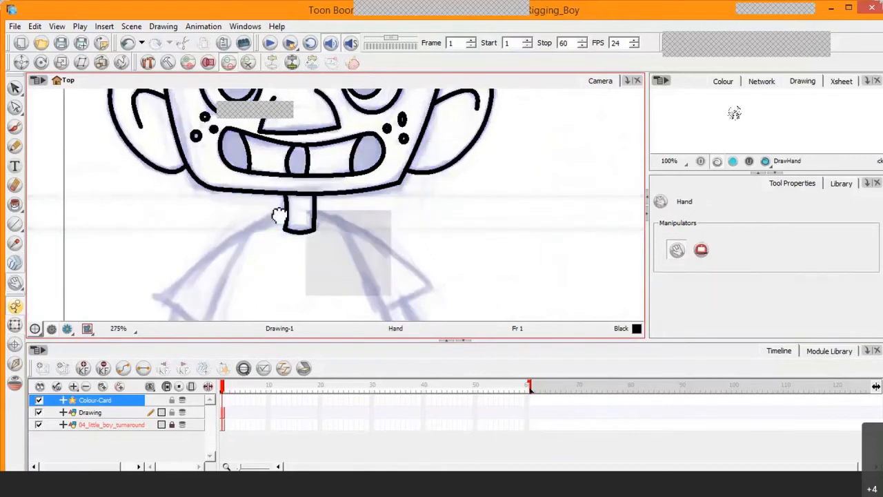
drag(304, 159, 311, 256)
drag(269, 167, 323, 217)
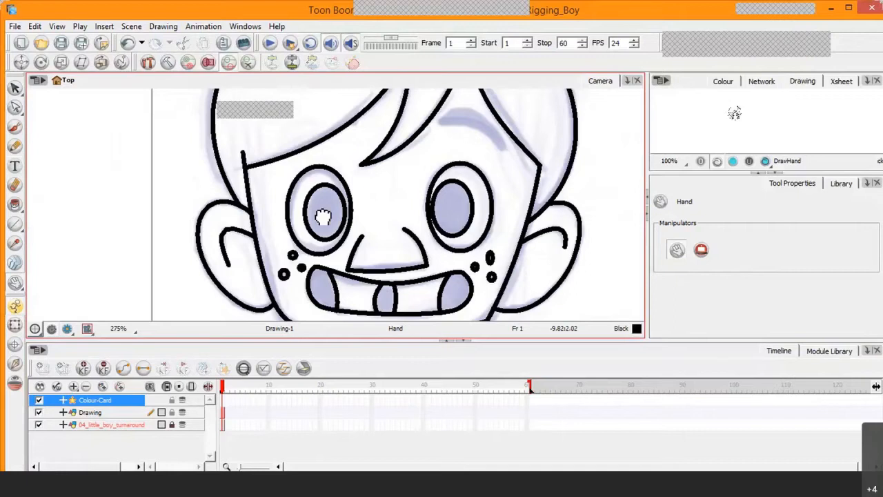
drag(319, 213, 339, 200)
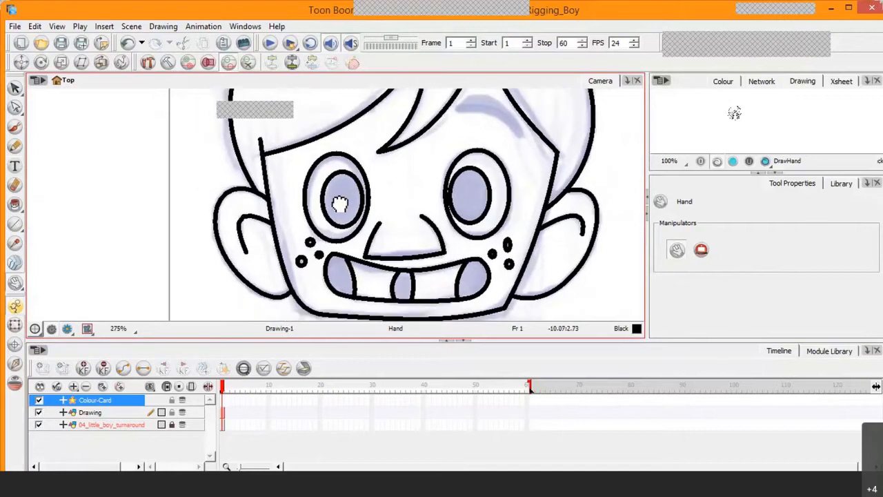
Toggle the Drawing layer's visibility to compare the inked face and fringe with the rough sketch underneath.
click(38, 412)
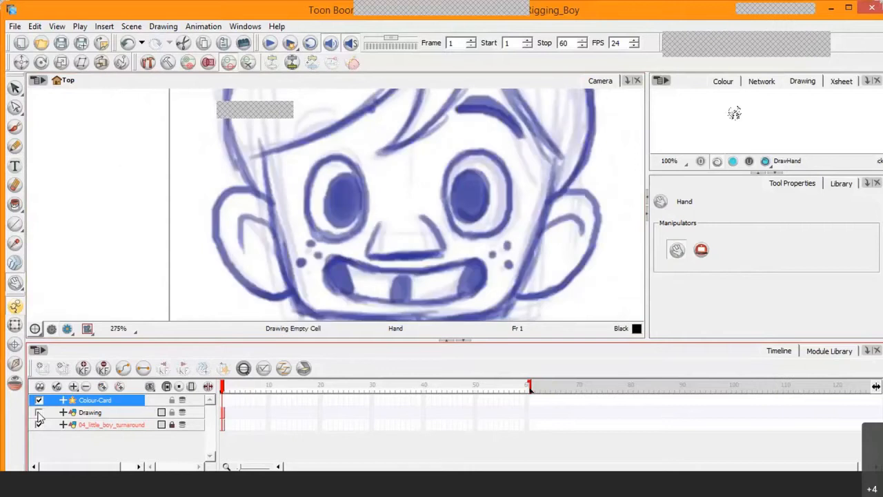
click(262, 173)
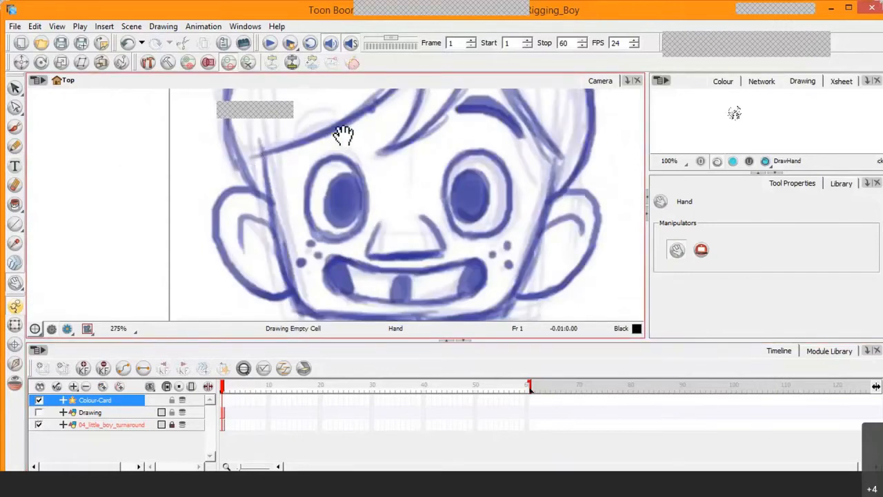
drag(379, 146, 351, 197)
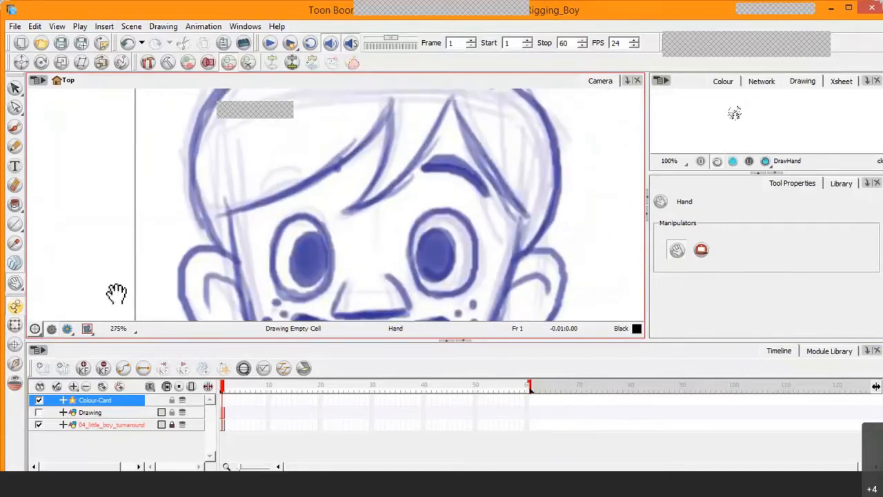
click(39, 412)
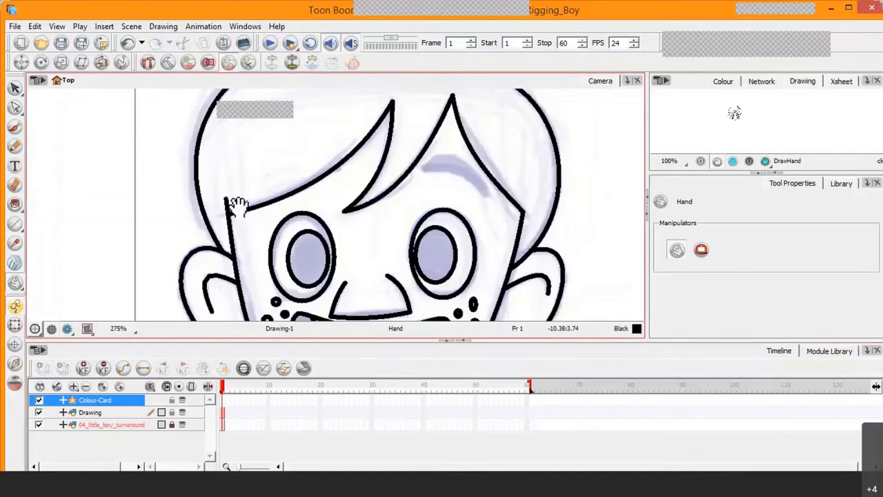
click(39, 412)
click(38, 412)
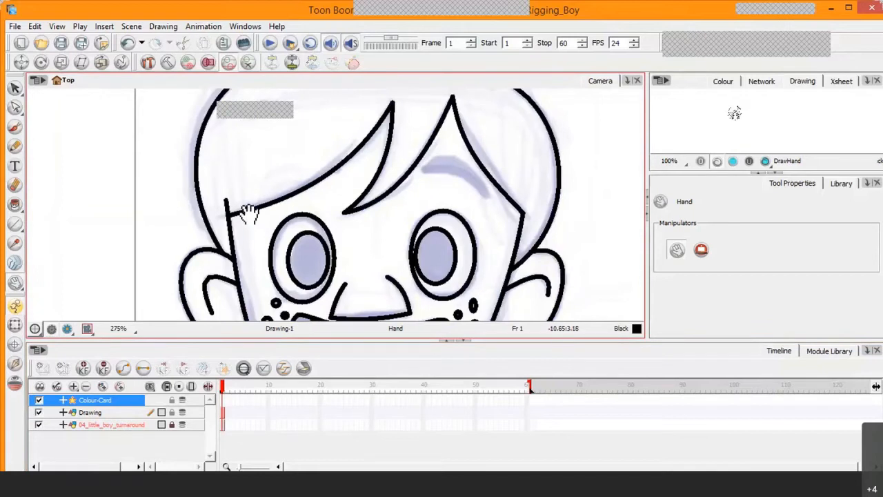
Extend the outer end of the long fringe line slightly past the side-of-face line with the Contour Editor.
scroll(250, 216, up, 1)
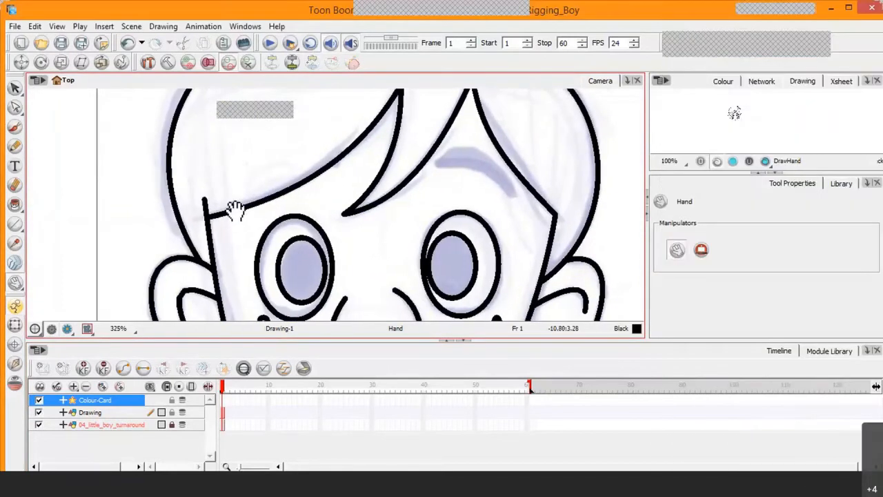
key(alt+q)
click(223, 214)
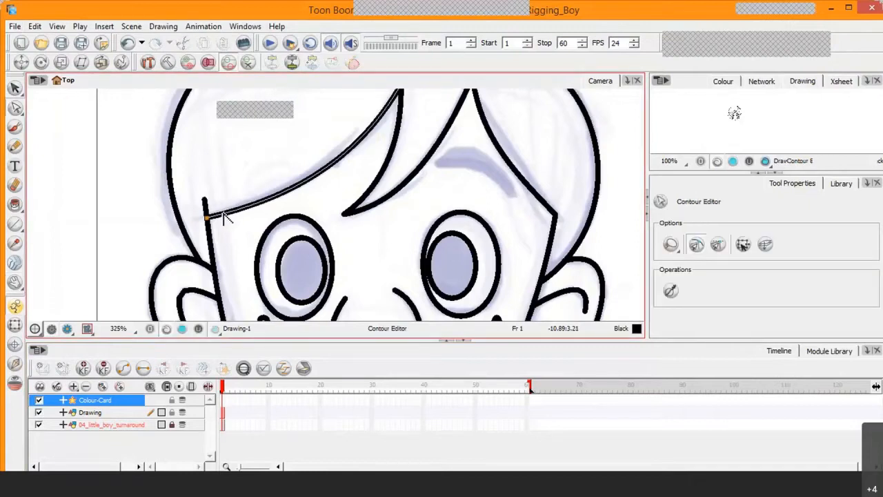
key(2)
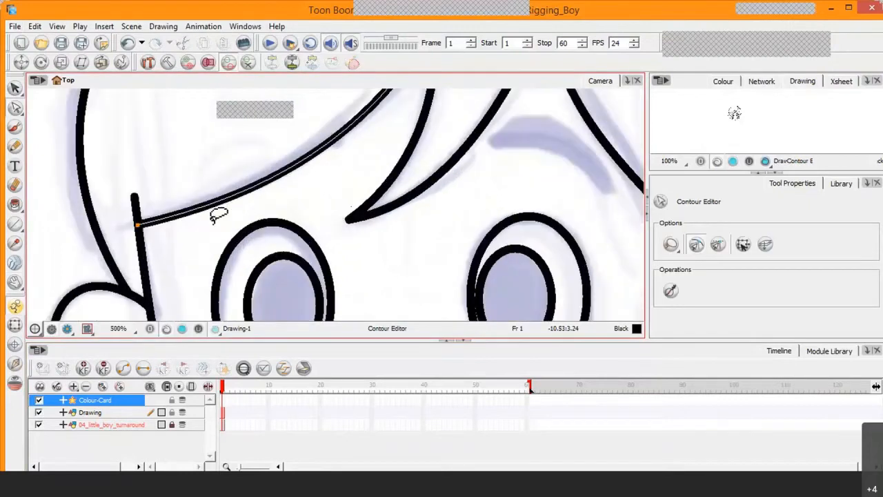
click(160, 225)
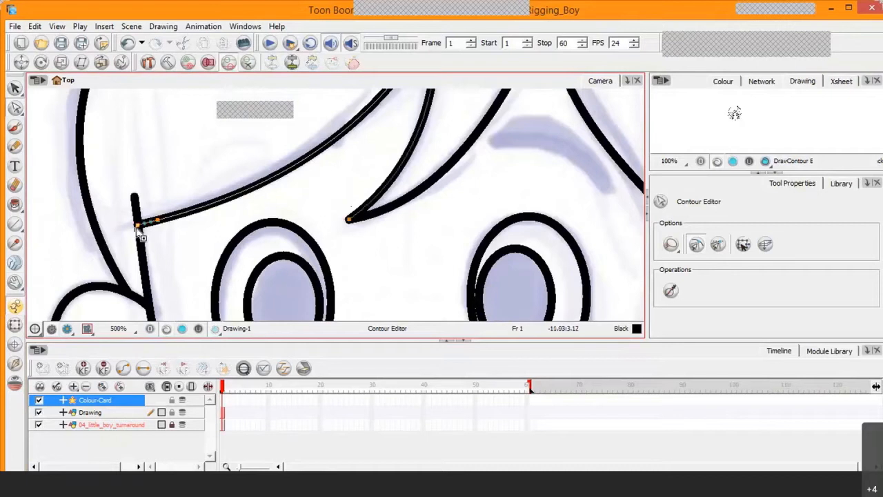
drag(136, 228, 124, 230)
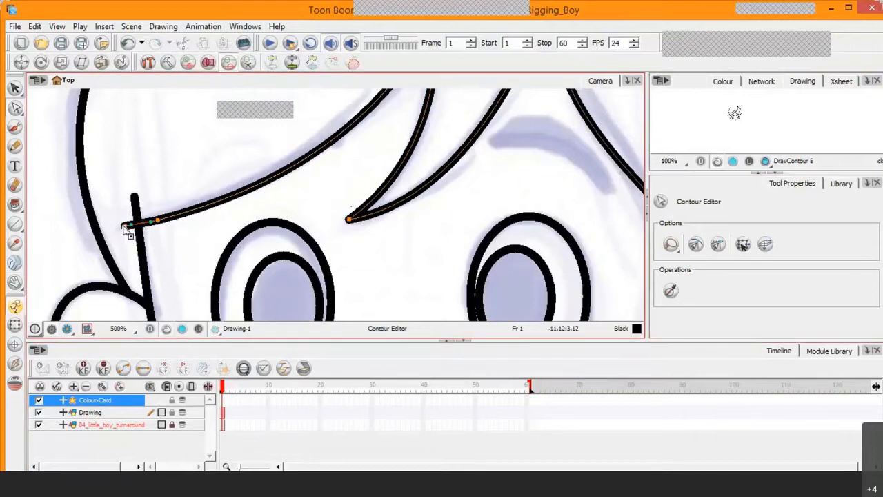
drag(124, 227, 121, 228)
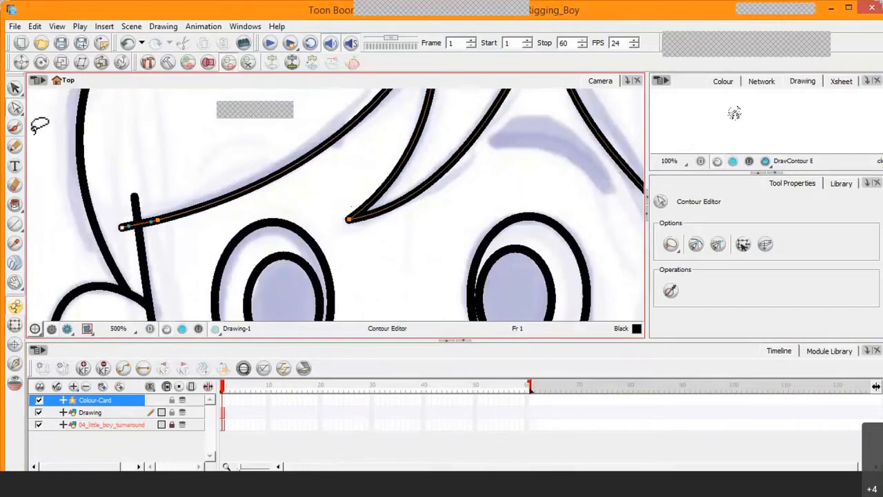
Taper the outer tip of the long fringe line to a thinner width with the Pencil Editor.
click(16, 108)
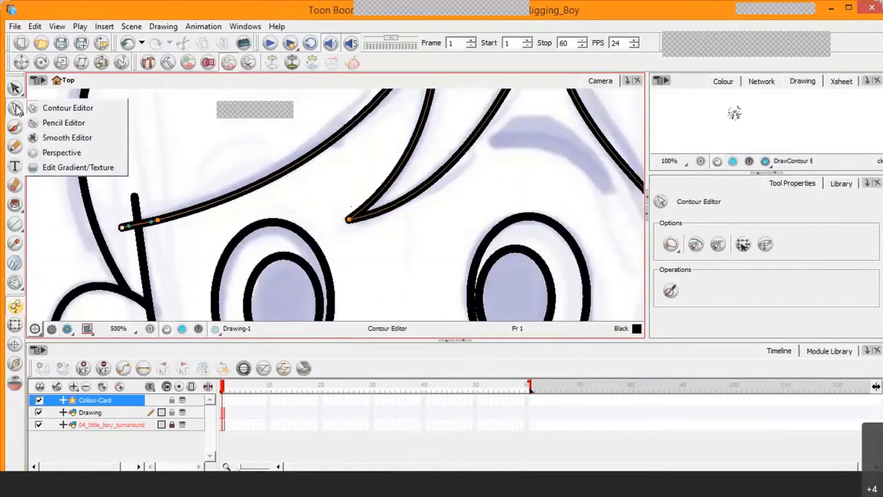
click(64, 123)
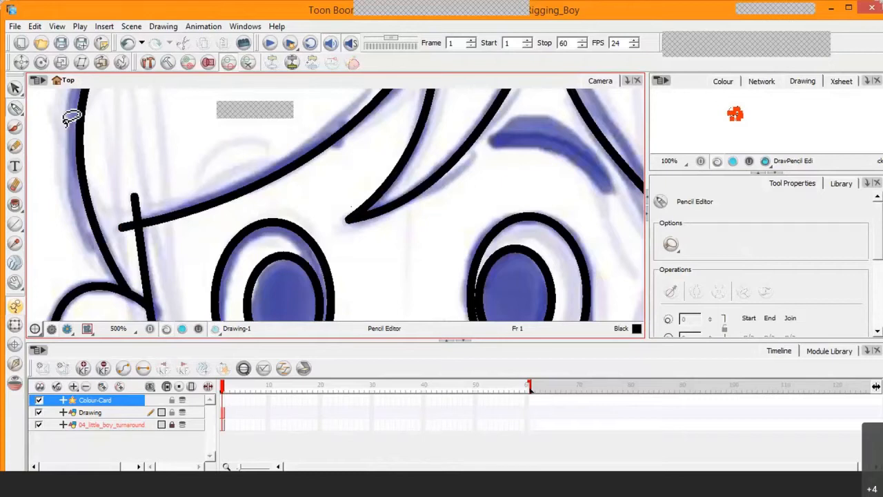
click(203, 211)
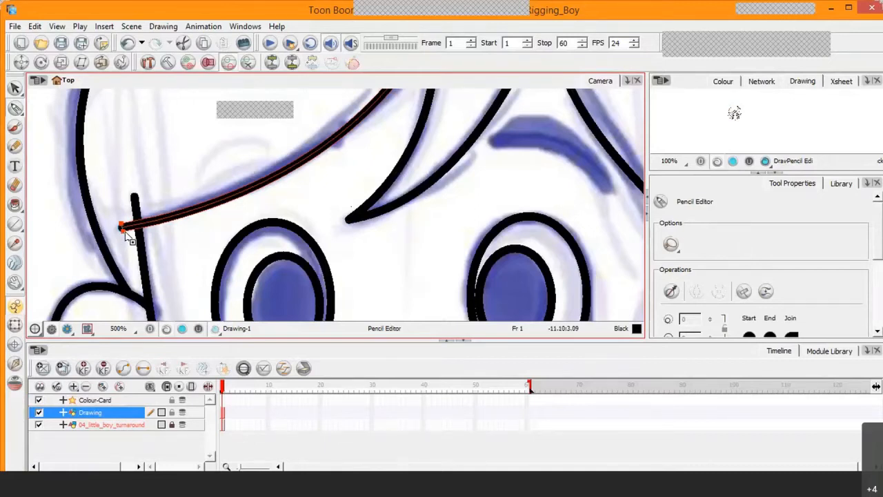
key(2)
key(2)
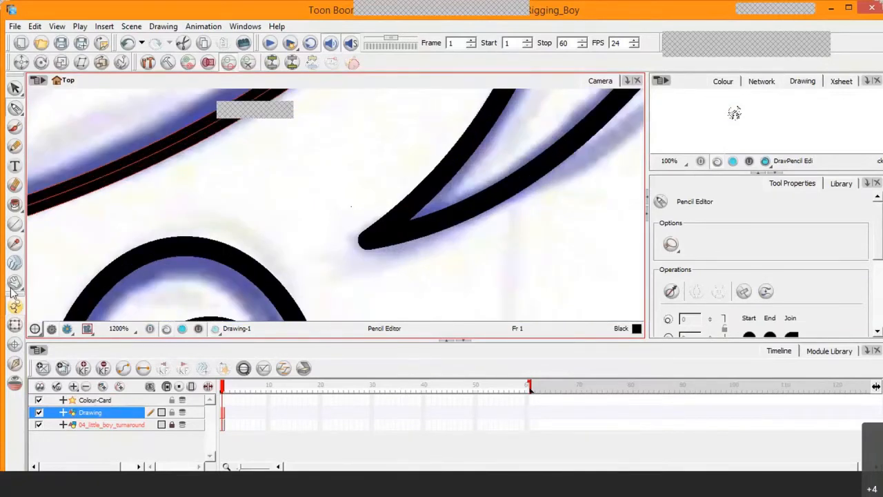
click(14, 283)
drag(179, 240, 159, 177)
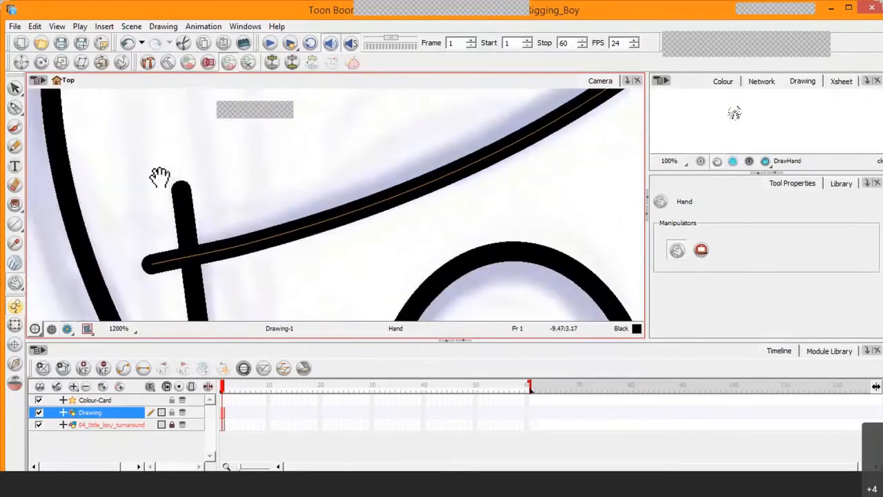
click(14, 108)
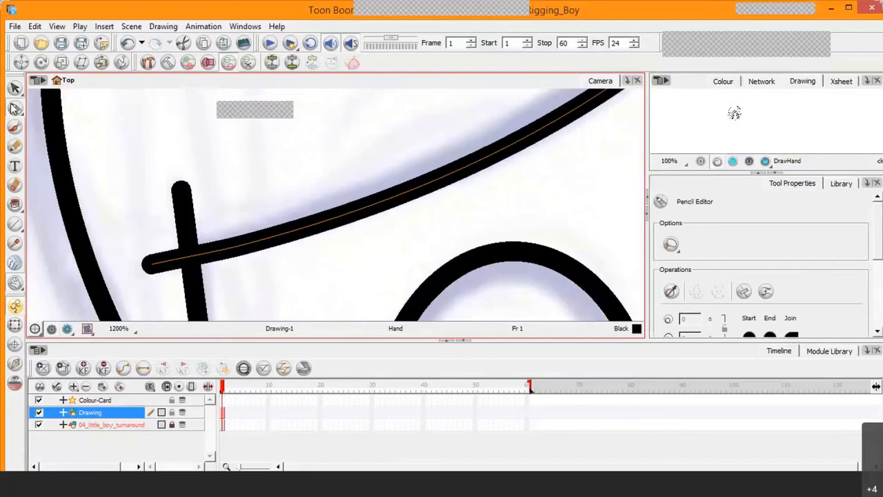
click(156, 277)
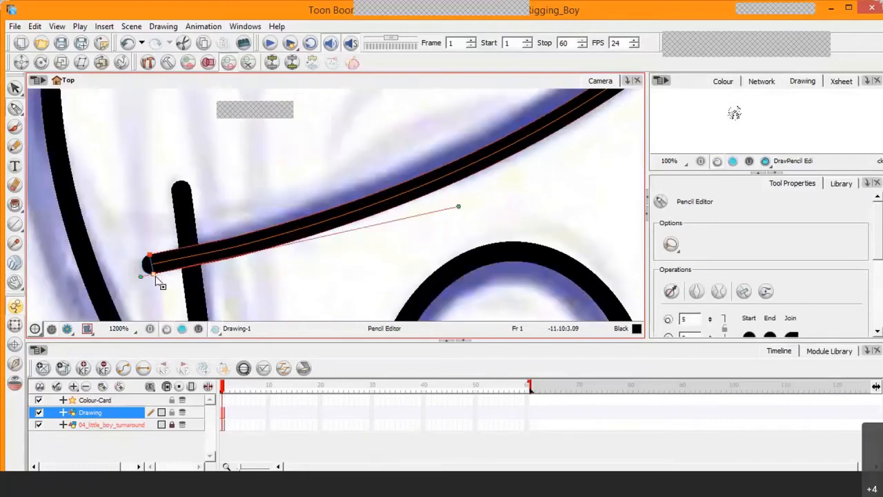
drag(159, 283, 154, 260)
scroll(221, 198, down, 5)
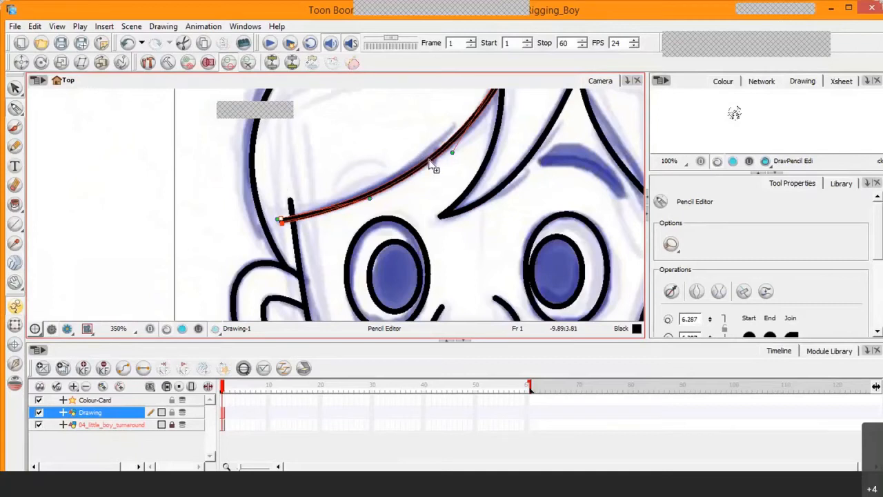
Add a thickness point midway along the long fringe line and widen the stroke there on its lower side.
click(428, 164)
scroll(427, 164, up, 3)
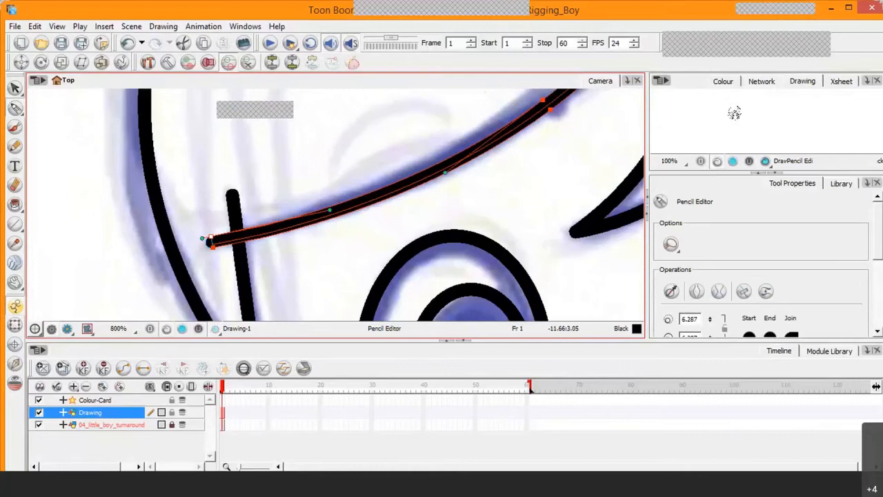
click(15, 306)
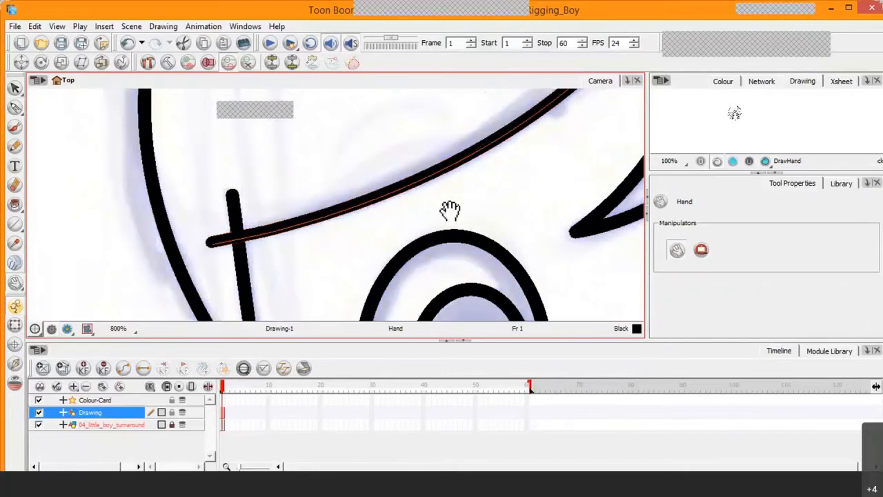
mouse_move(451, 209)
mouse_down()
mouse_move(268, 319)
mouse_move(447, 169)
mouse_up()
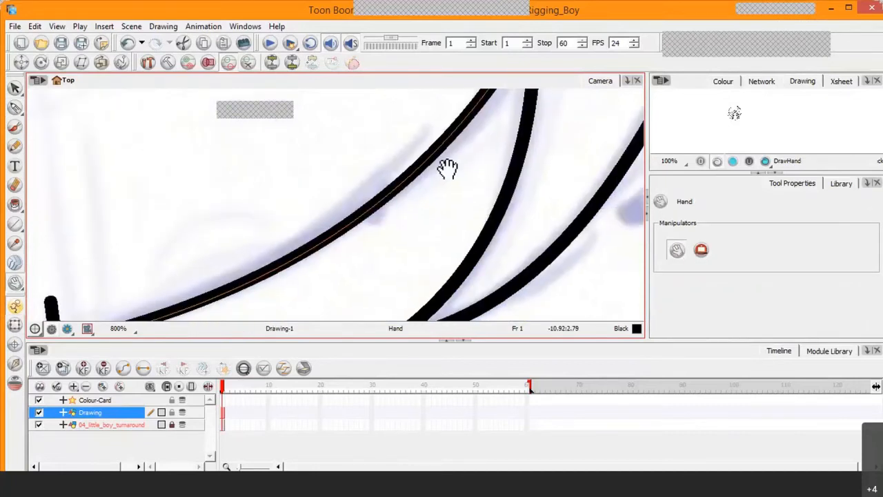
click(16, 109)
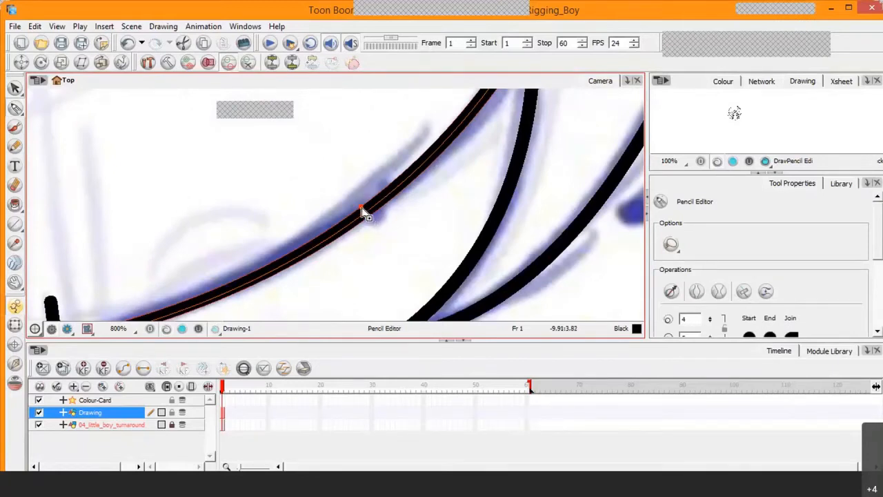
mouse_move(361, 206)
mouse_down()
mouse_move(355, 201)
mouse_move(374, 222)
mouse_up()
key(2)
key(2)
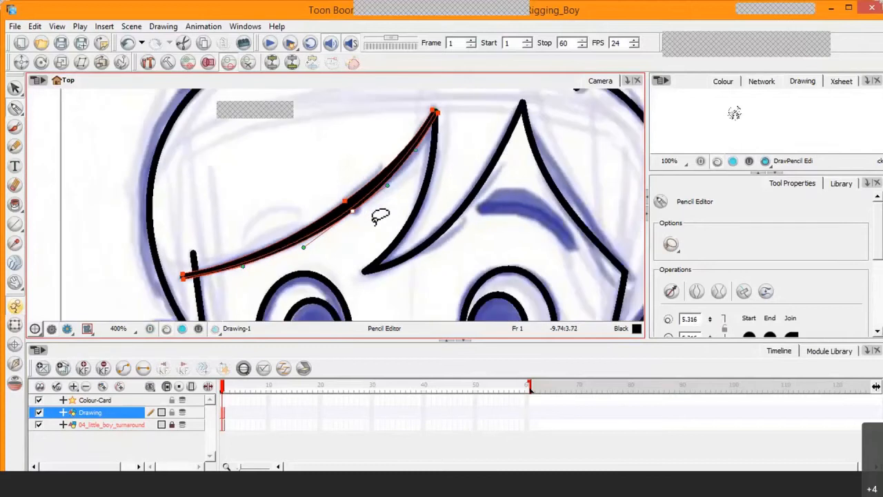
Add thickness points on the upper and lower parts of the fringe line, widening the upper part to smooth the swell.
click(406, 167)
click(406, 166)
drag(407, 170, 408, 172)
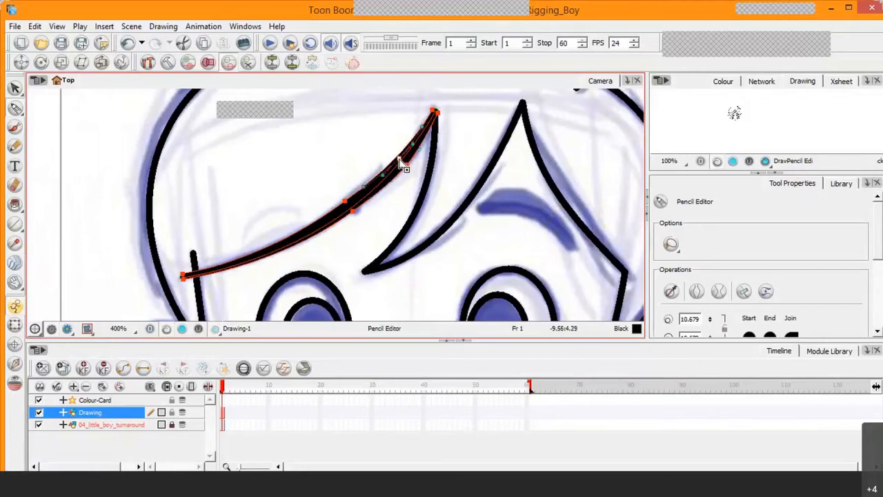
drag(404, 165, 400, 162)
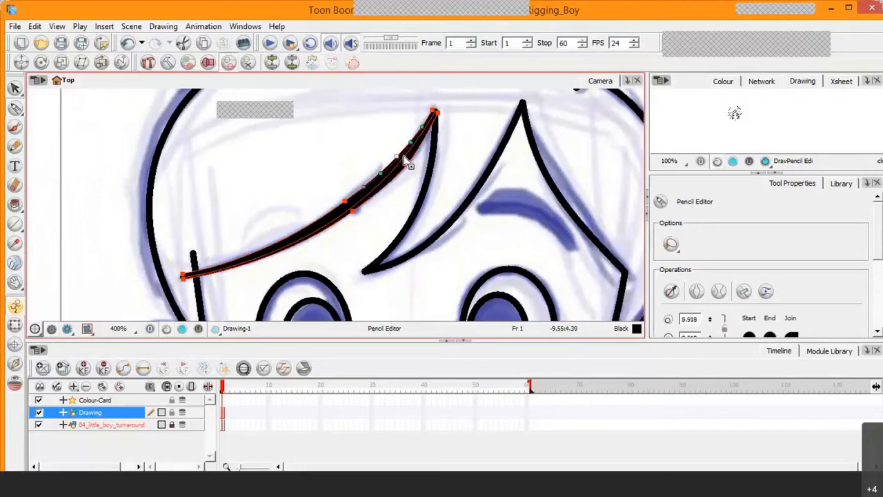
click(281, 253)
click(278, 246)
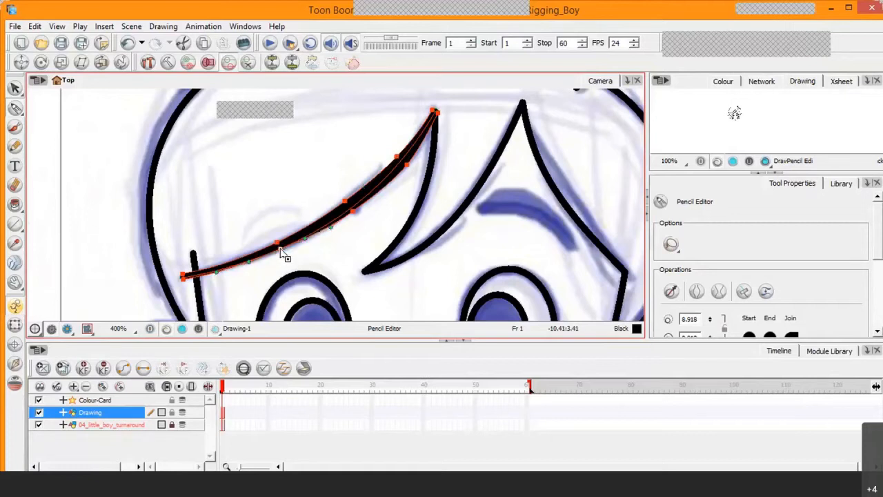
Deselect the fringe line and hide the 04_little_boy_turnaround sketch layer to show only the inked drawing.
click(220, 178)
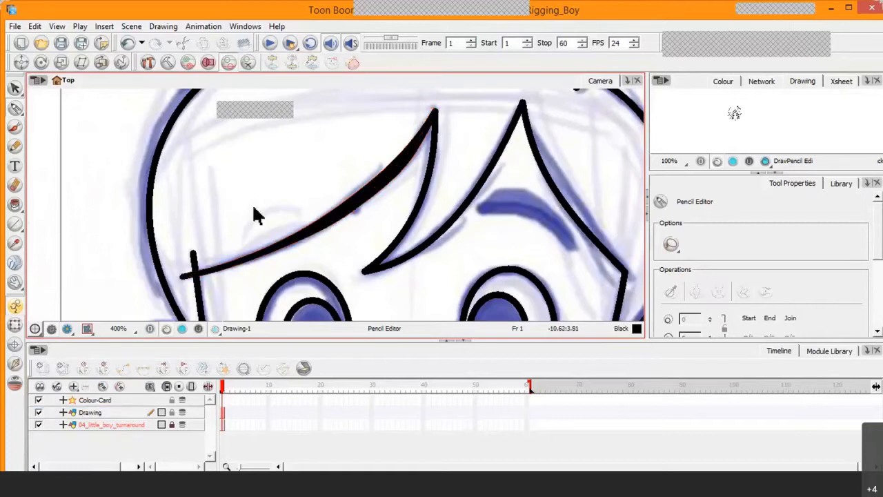
scroll(253, 208, down, 5)
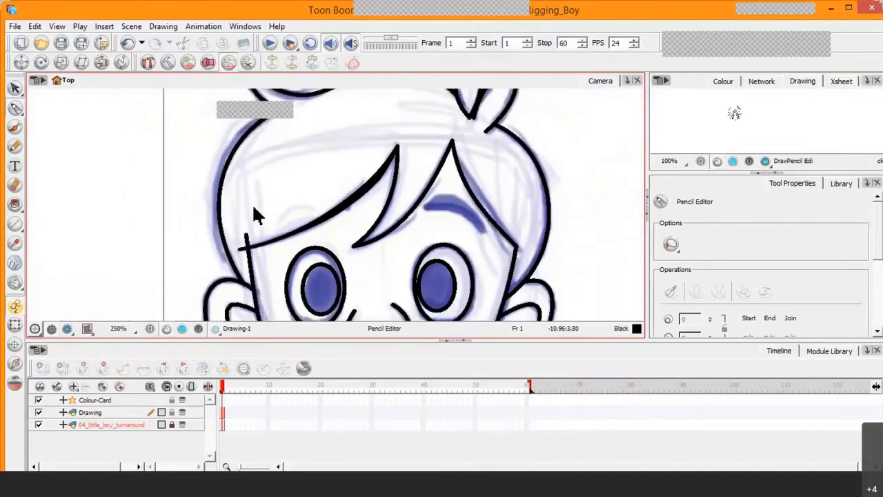
click(38, 425)
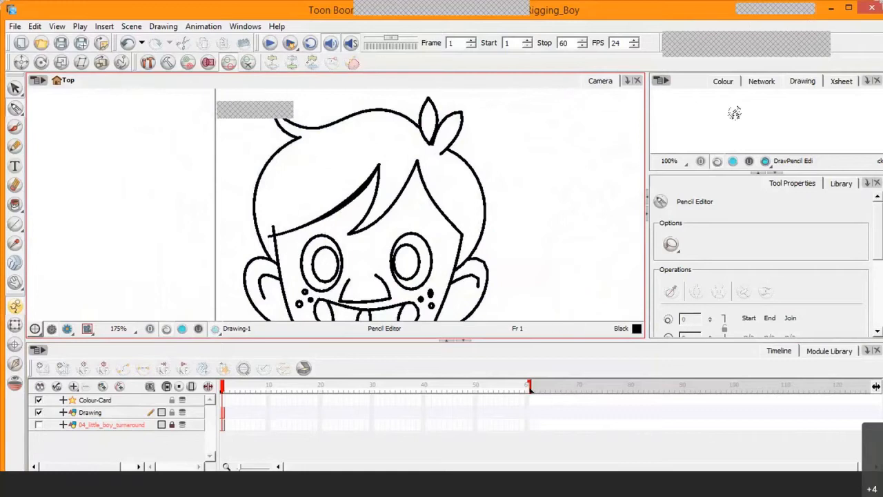
Show the 04_little_boy_turnaround layer again, save the scene, and compare the inked drawing with the sketch.
click(39, 425)
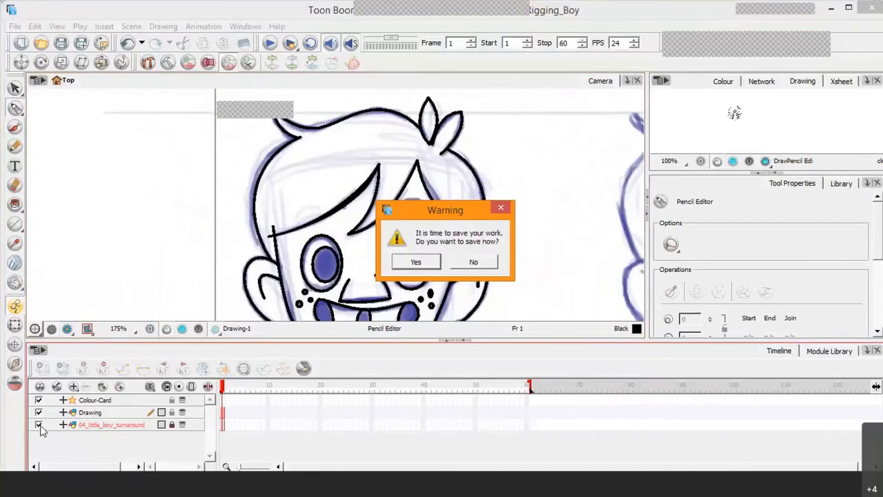
click(420, 261)
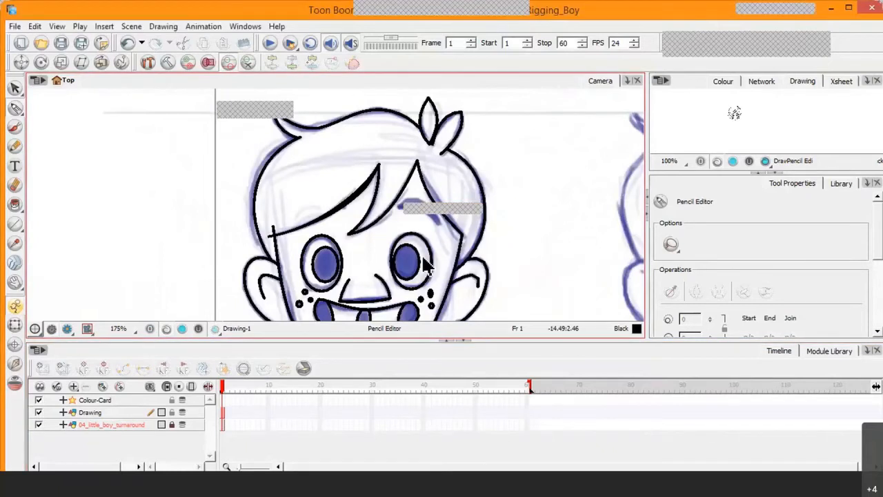
click(38, 412)
click(38, 412)
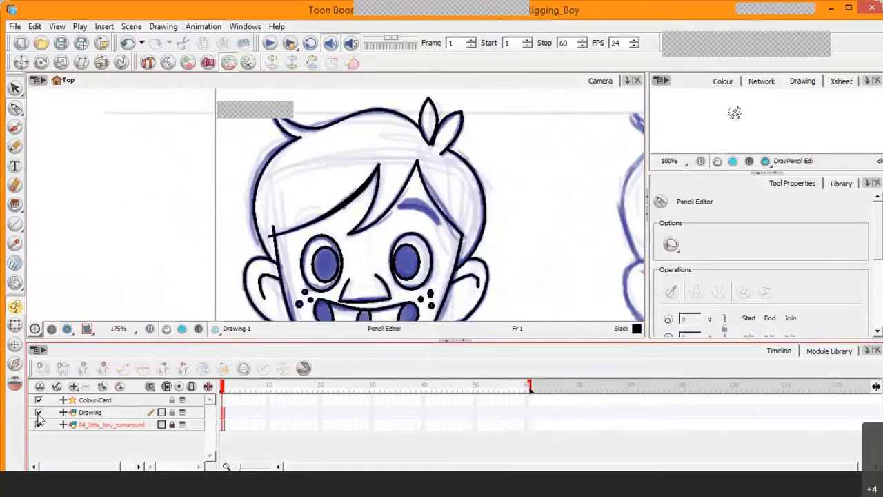
Refine the stroke thickness at the middle of the long fringe line and check the inked drawing against the sketch.
click(365, 195)
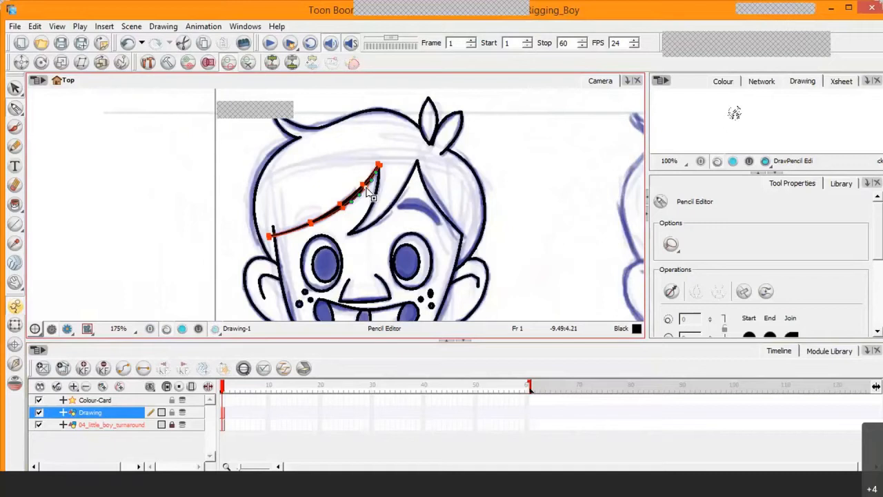
scroll(371, 196, up, 3)
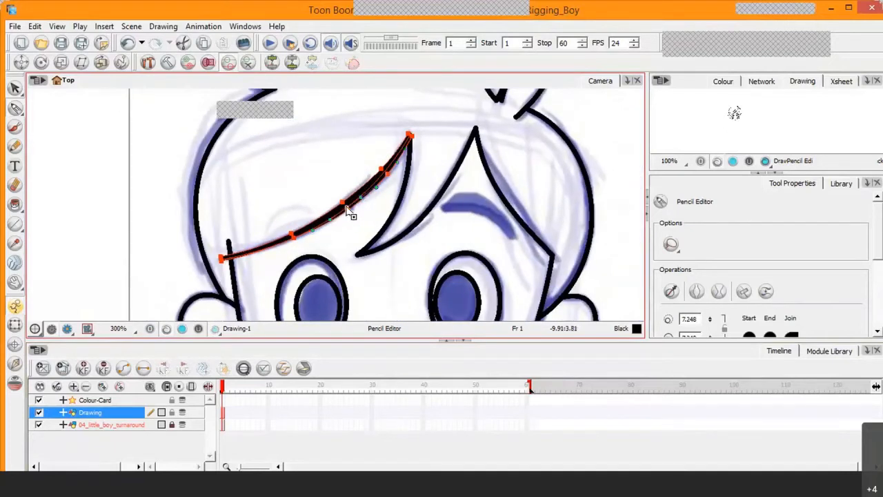
click(331, 169)
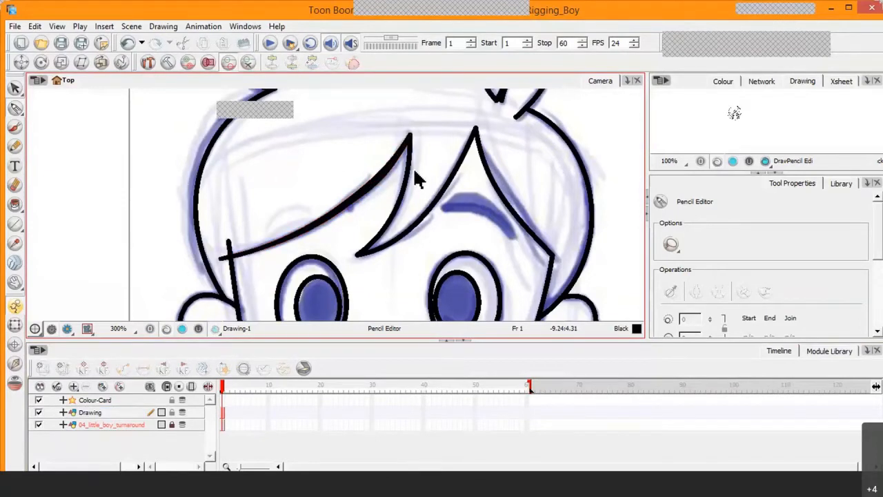
click(39, 412)
click(39, 412)
Narrow the thickness at the outer end of the long fringe line where it crosses the face outline, then deselect it.
click(251, 252)
scroll(252, 257, up, 2)
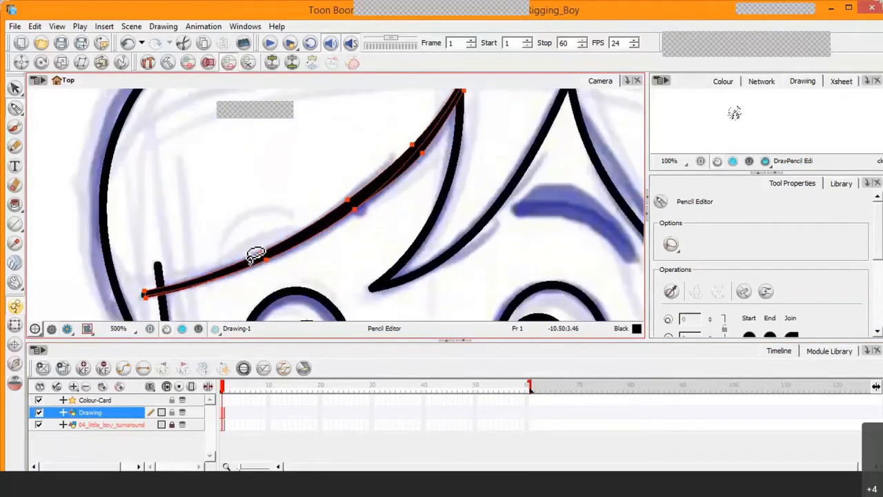
click(144, 293)
click(145, 295)
click(218, 214)
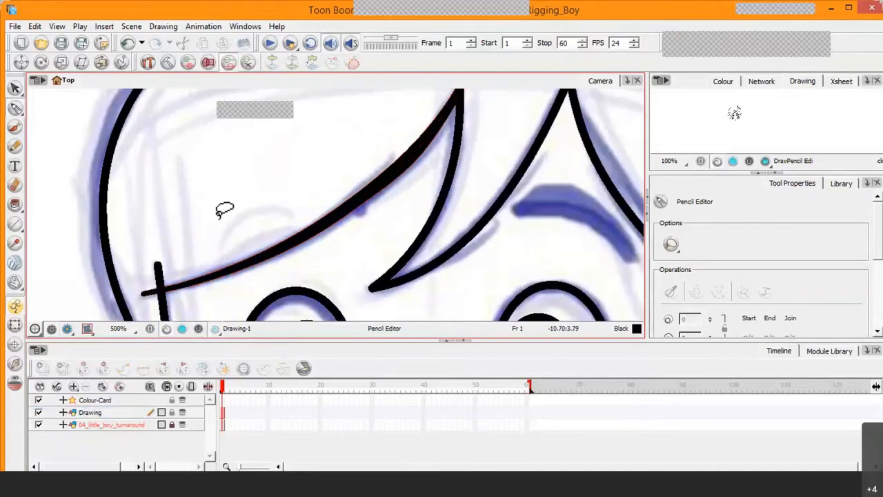
scroll(222, 214, down, 3)
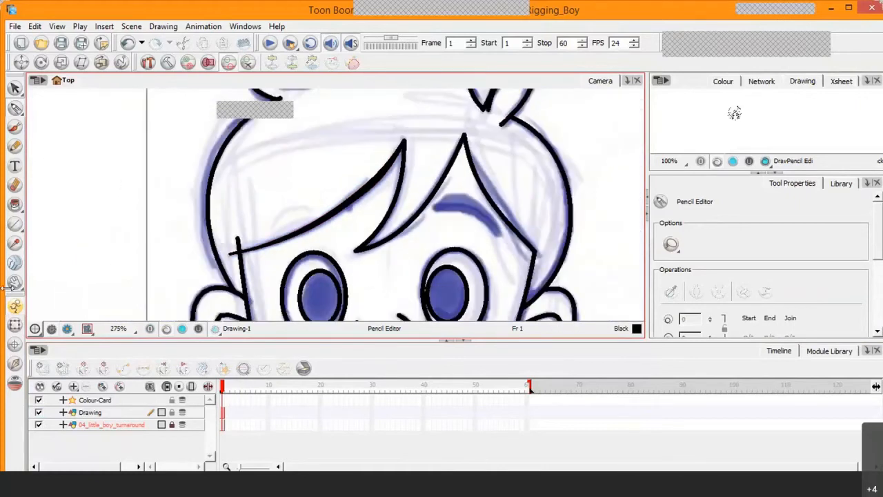
Compare the face lines with the sketch, then add a mid-length thickness point to the left face outline and widen its inner side with the Pencil Editor.
key(space)
drag(335, 216, 316, 112)
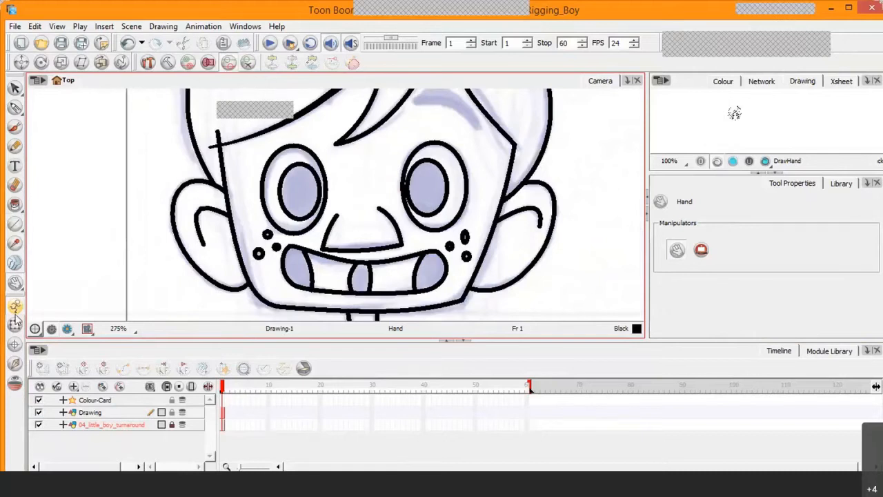
click(16, 109)
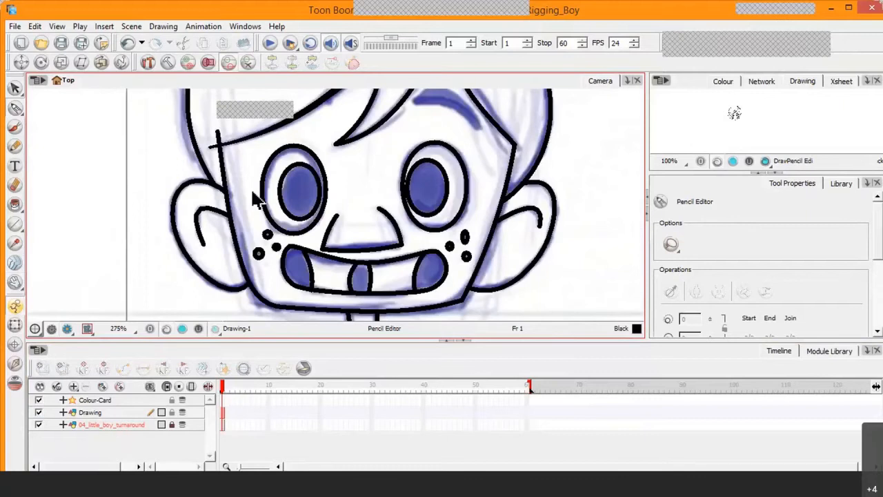
click(38, 413)
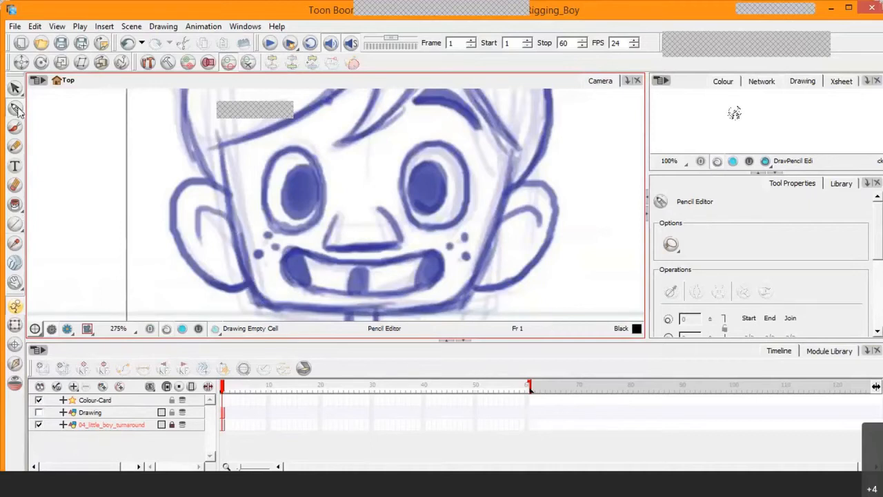
click(39, 412)
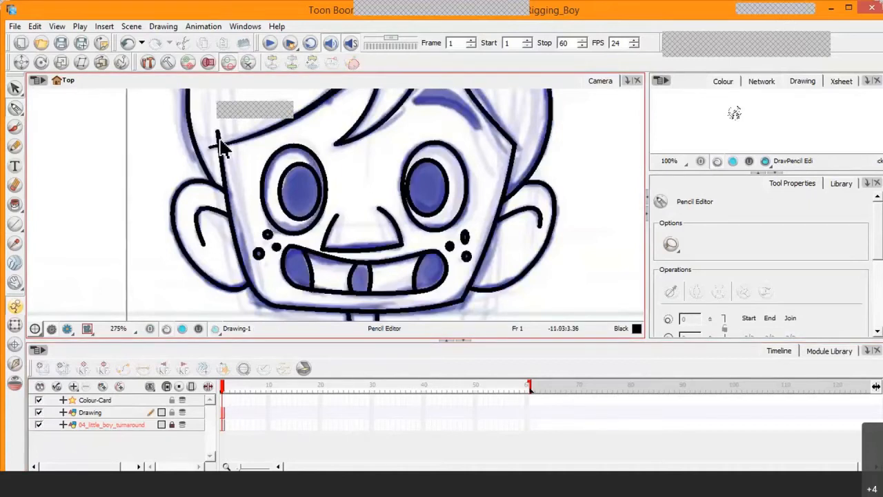
click(229, 189)
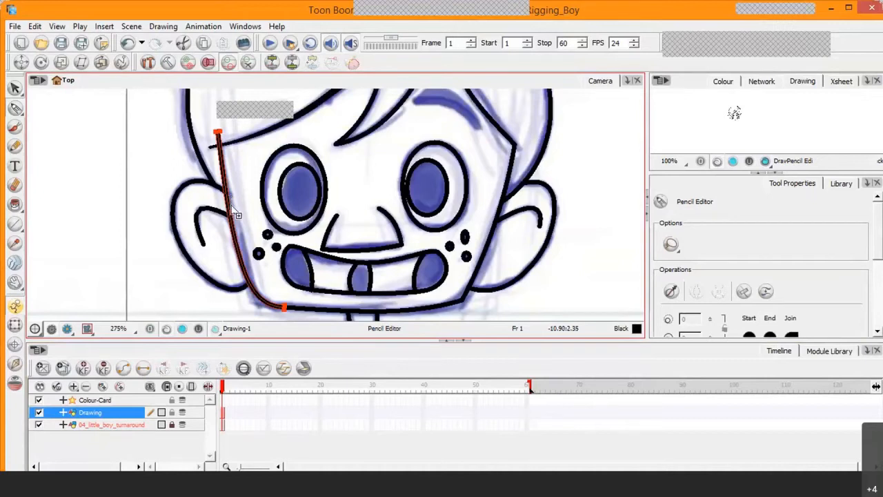
click(232, 211)
click(239, 216)
click(238, 214)
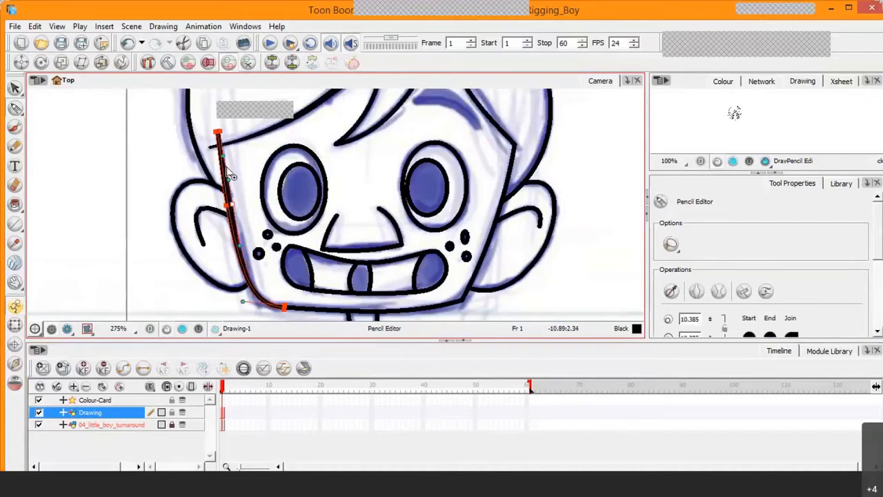
Add a thickness point higher on the left face outline and narrow the inner side of the middle point to about 8.6.
key(2)
key(2)
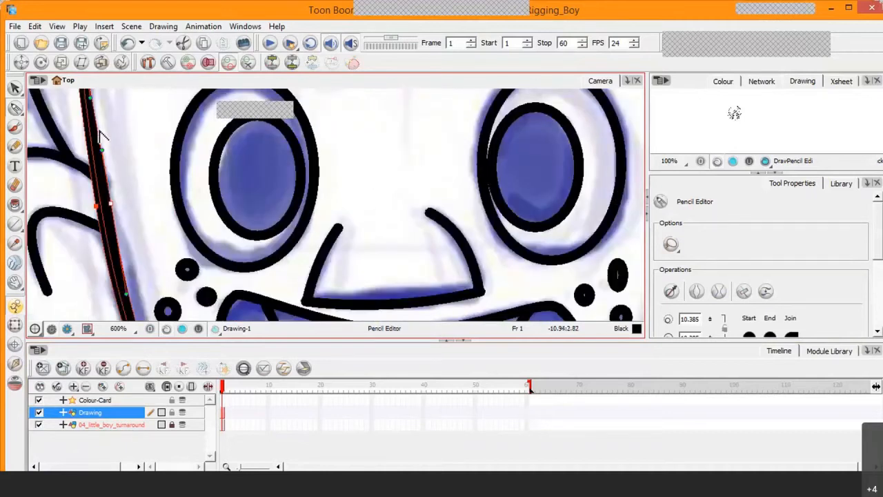
click(100, 136)
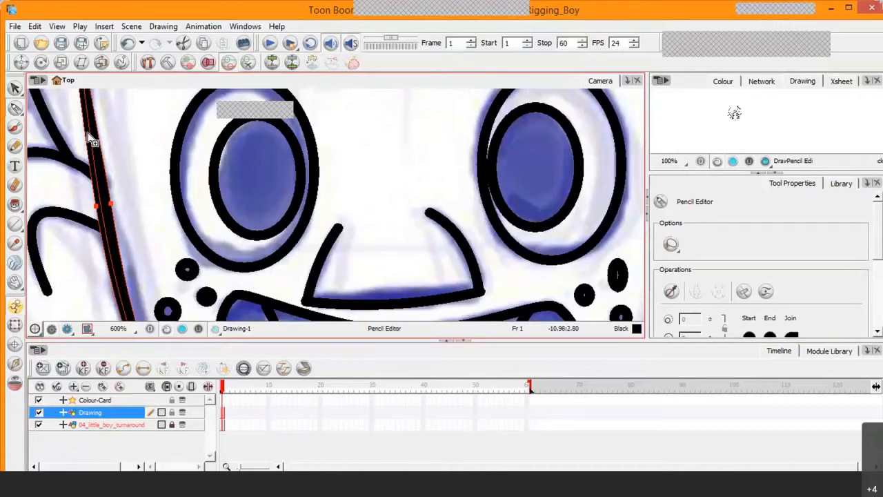
click(88, 135)
click(95, 132)
click(109, 207)
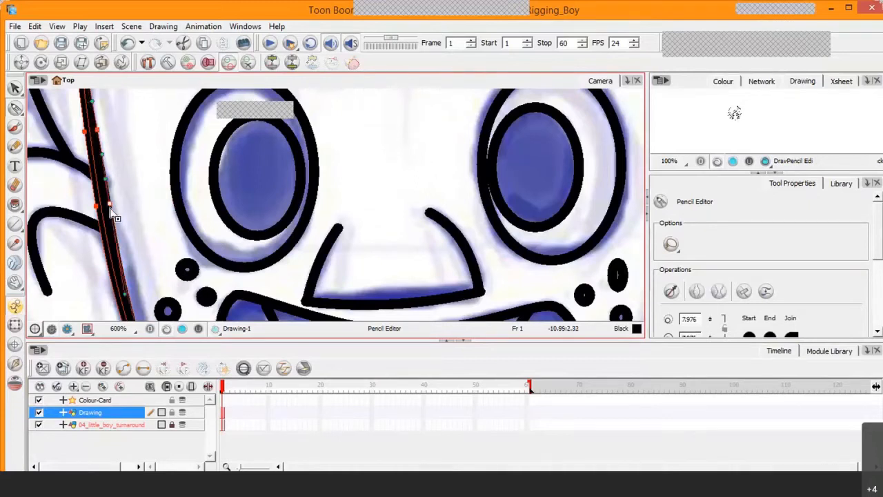
drag(113, 217, 116, 218)
key(2)
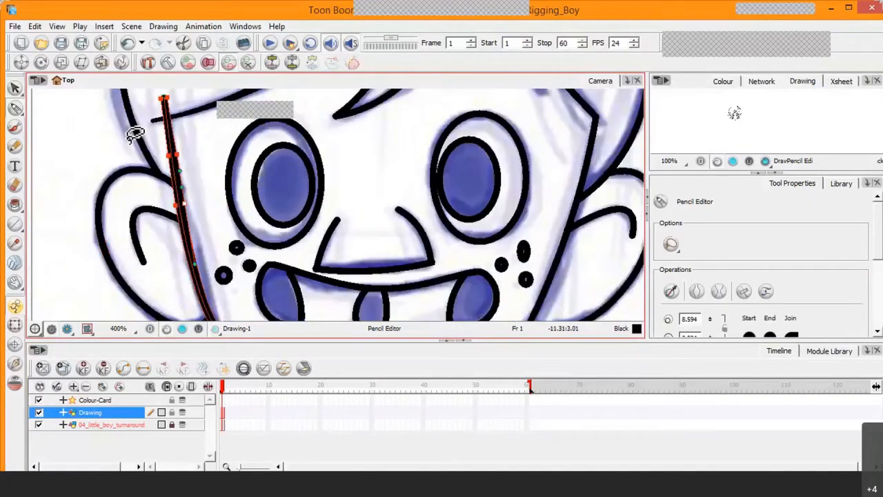
Thin the top end of the left face outline, just above the fringe line, with the Pencil Editor.
click(15, 283)
drag(204, 141, 211, 203)
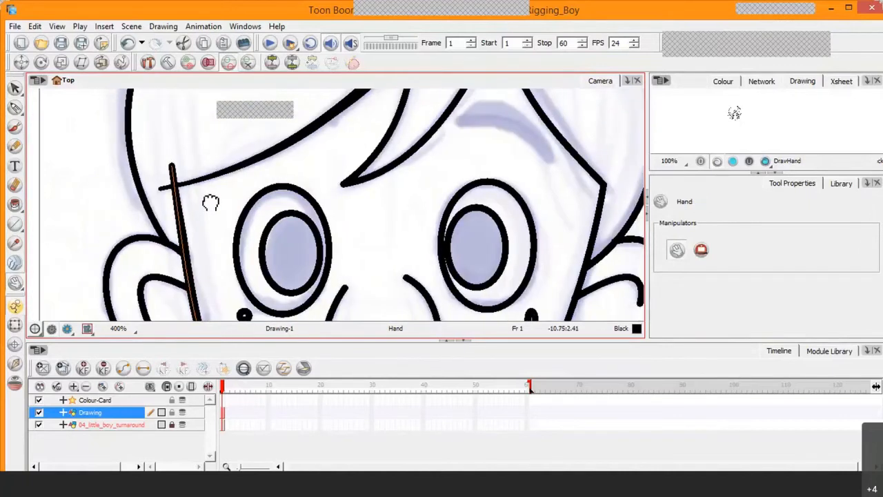
key(1)
key(1)
key(1)
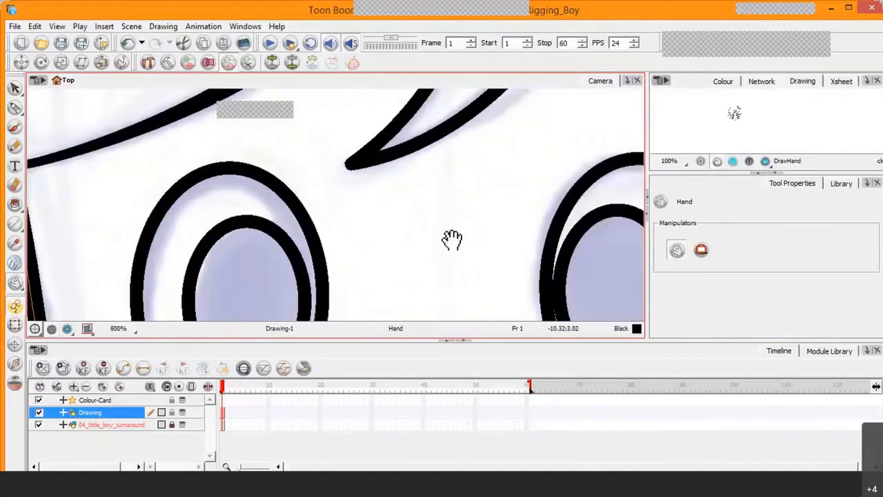
drag(156, 181, 425, 230)
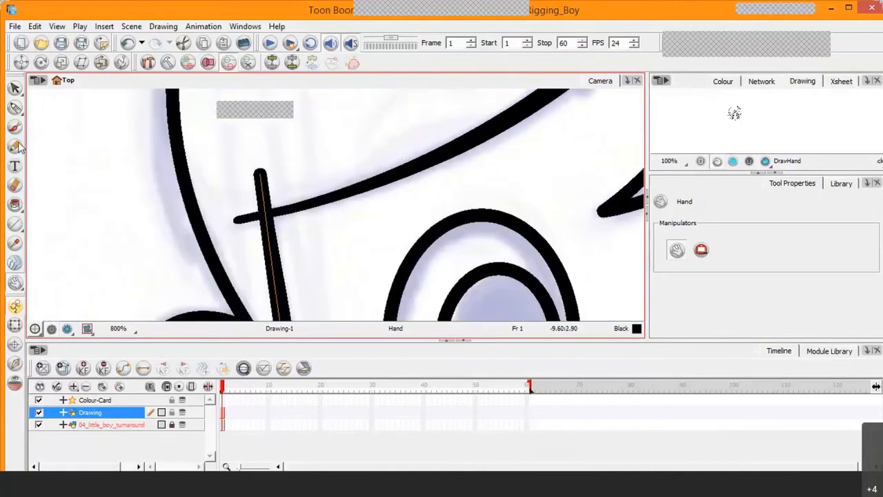
click(15, 108)
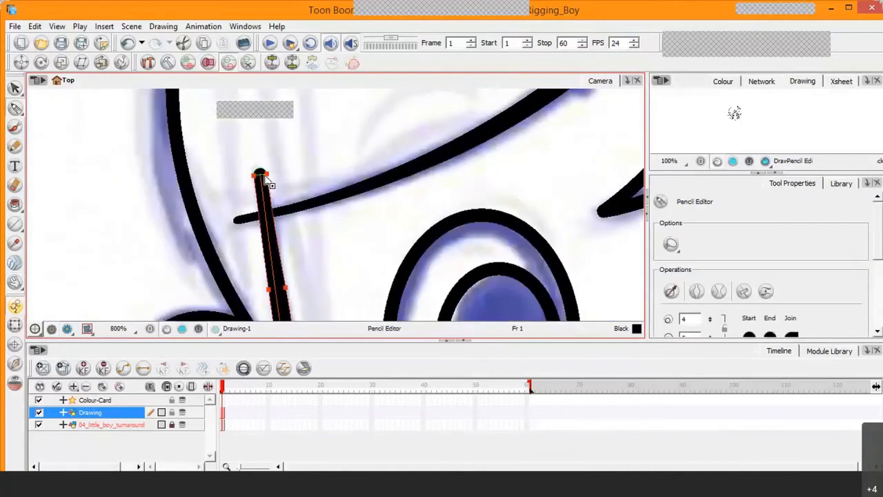
click(259, 175)
click(262, 177)
drag(265, 176, 267, 179)
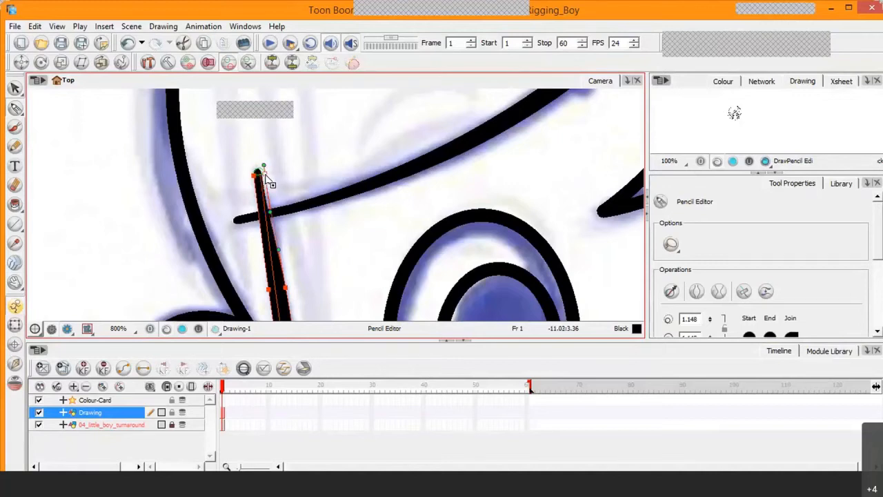
Narrow the inner side of the left face outline to about 4.9 at its upper thickness point and 7.6 at its middle point.
click(281, 289)
drag(287, 298, 281, 296)
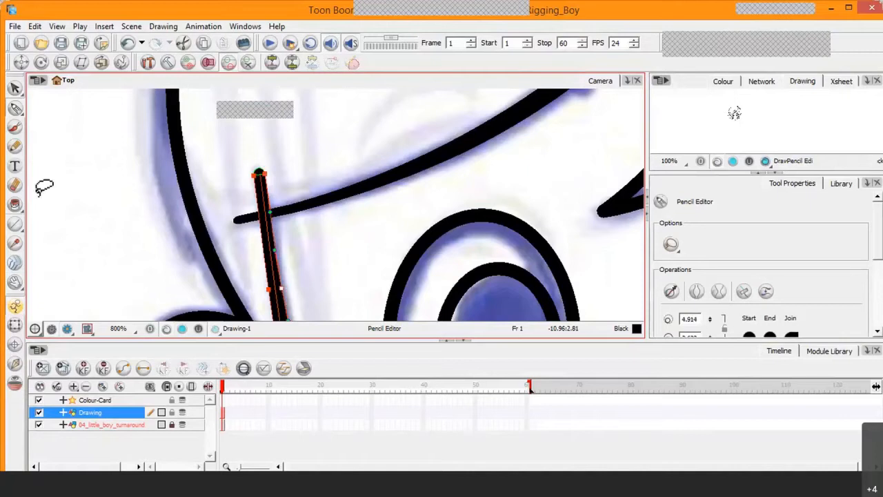
click(16, 283)
drag(252, 248, 262, 181)
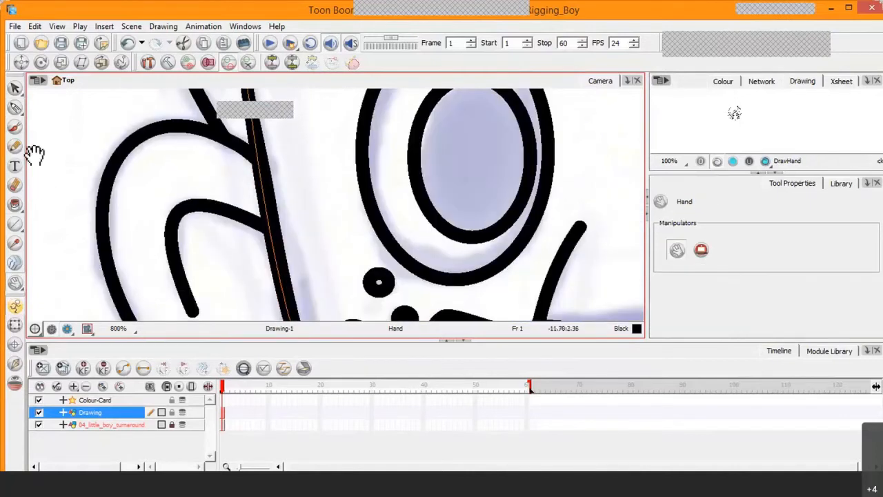
click(16, 108)
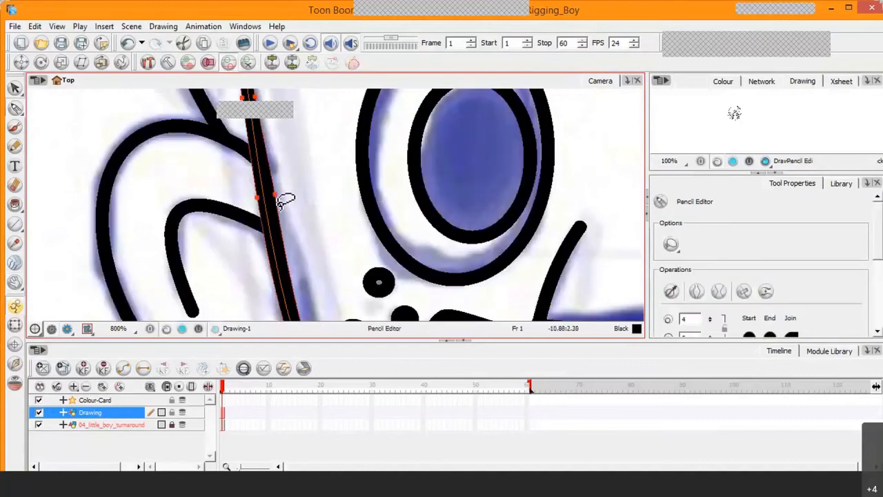
click(276, 207)
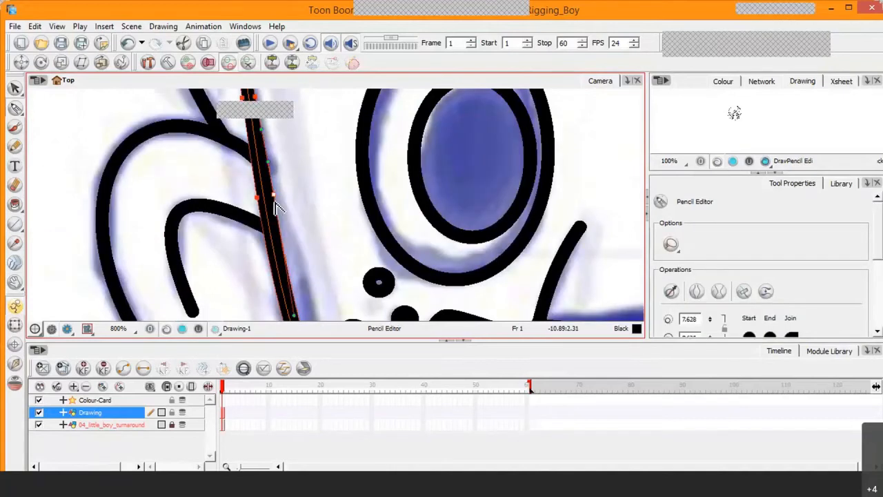
scroll(276, 207, down, 5)
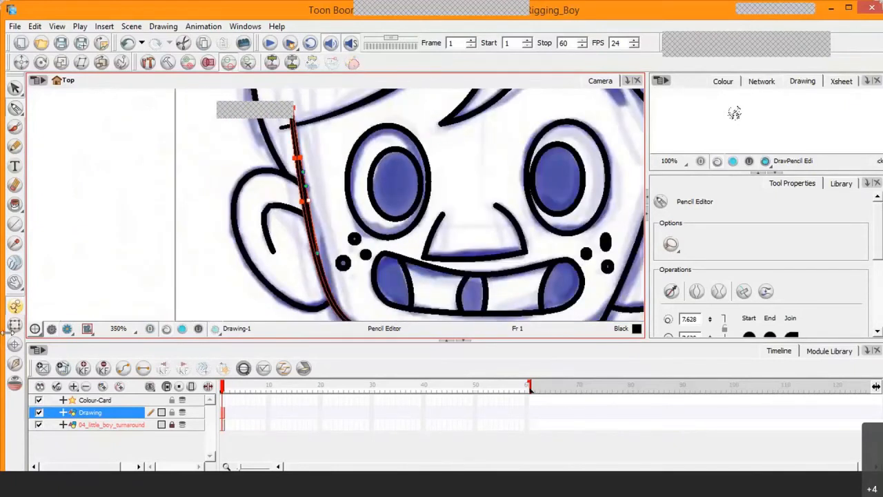
Reduce the middle of the left face outline to a thickness of about 5.2, adjust the point above it, and deselect the line.
click(15, 282)
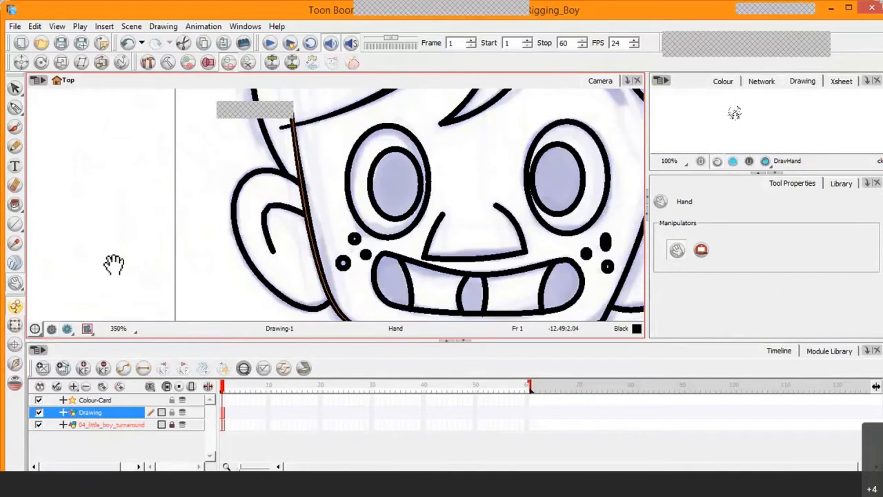
click(15, 107)
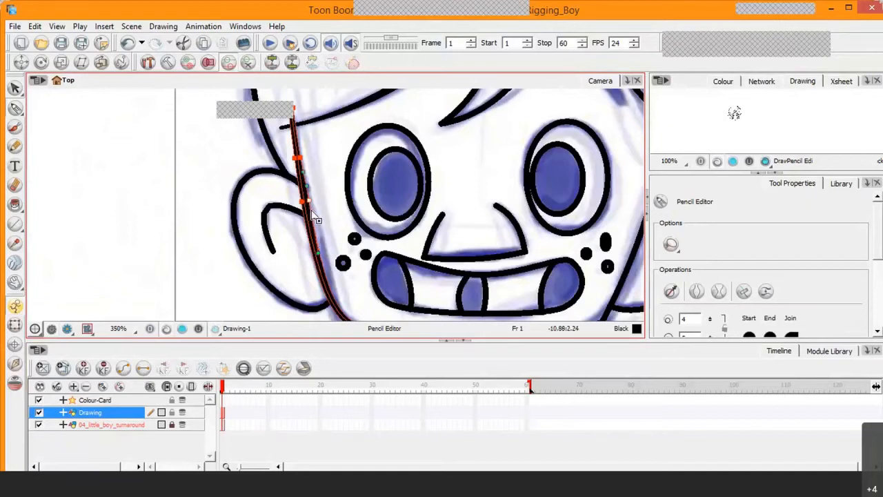
click(313, 212)
click(309, 196)
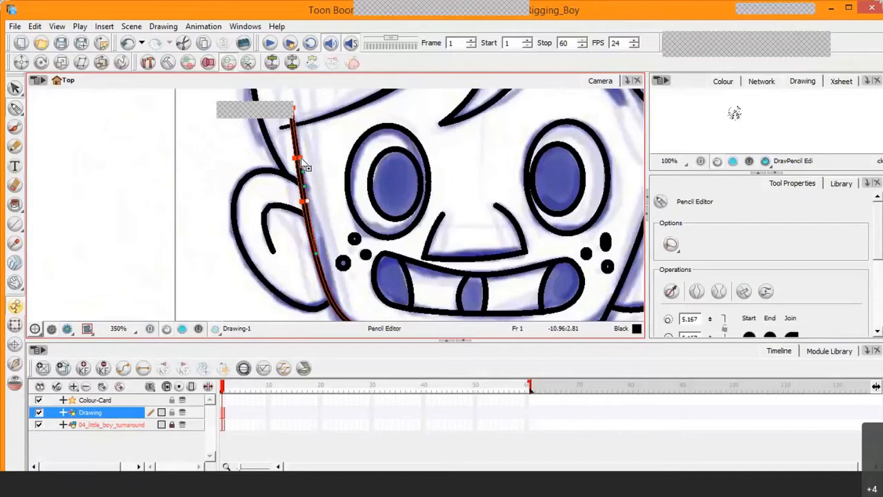
drag(305, 168, 302, 163)
click(329, 158)
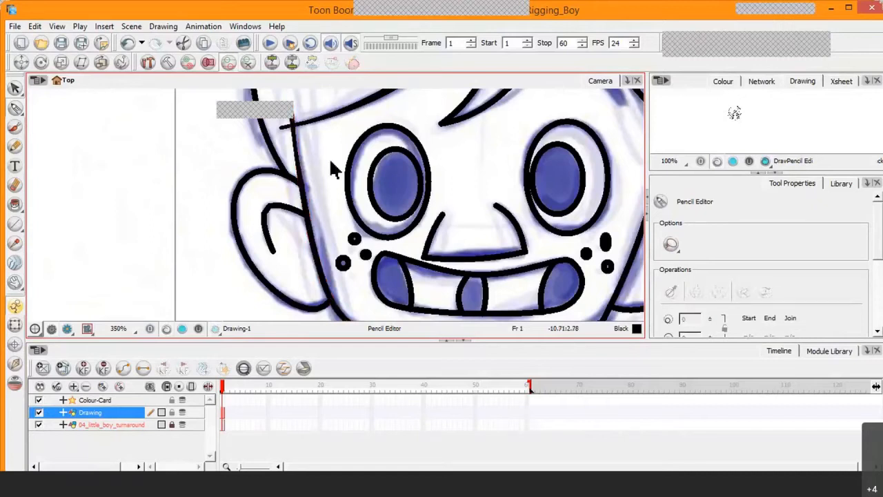
scroll(329, 171, down, 3)
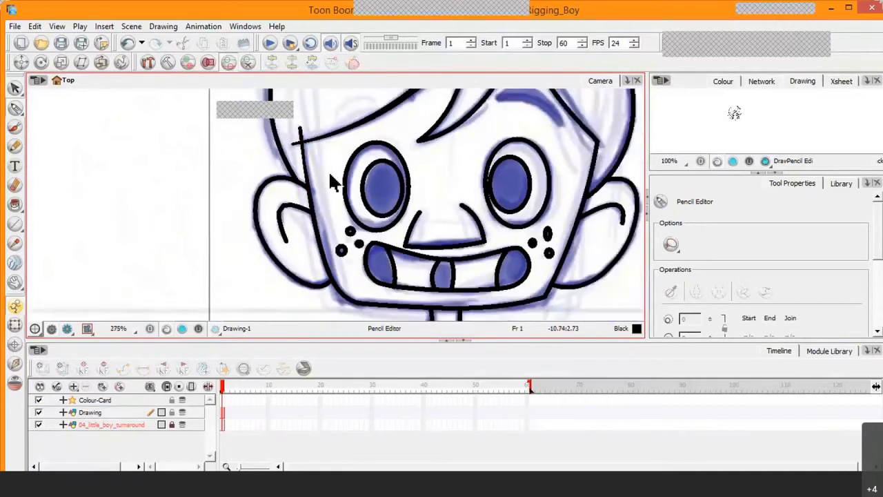
scroll(331, 181, down, 1)
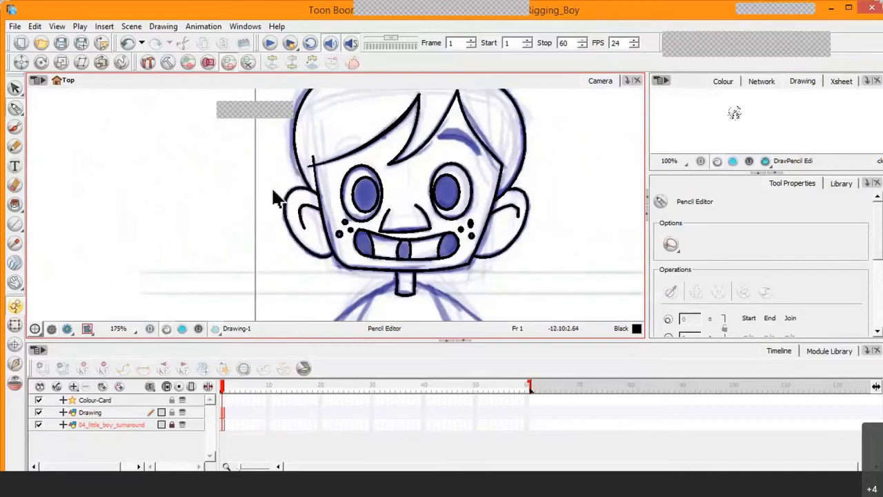
Compare the inked eyes, nose, mouth and fringe with the underlying sketch by hiding and showing the Drawing layer.
scroll(329, 231, up, 4)
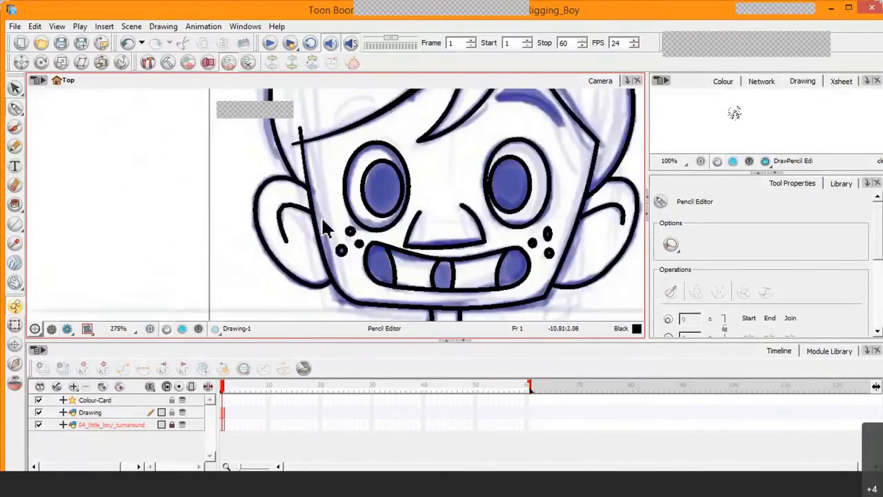
click(15, 306)
drag(255, 269, 216, 236)
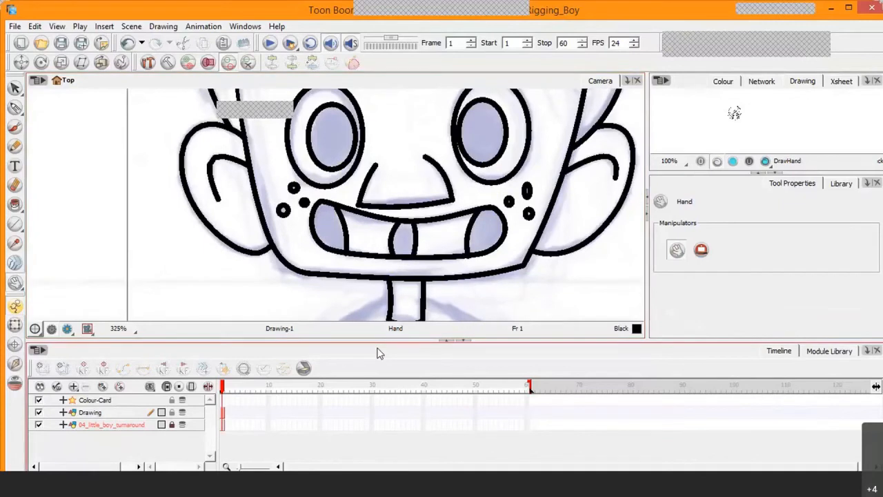
click(39, 413)
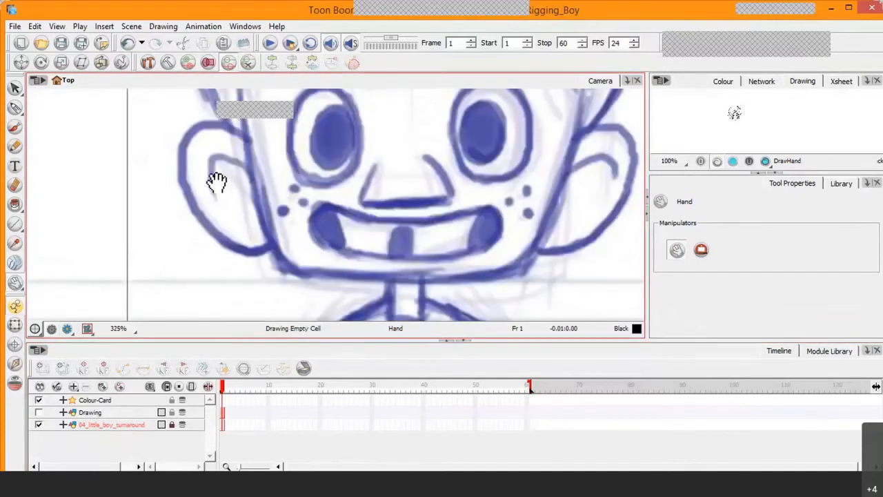
mouse_move(218, 181)
mouse_down()
mouse_move(278, 179)
mouse_move(282, 250)
mouse_move(247, 184)
mouse_up()
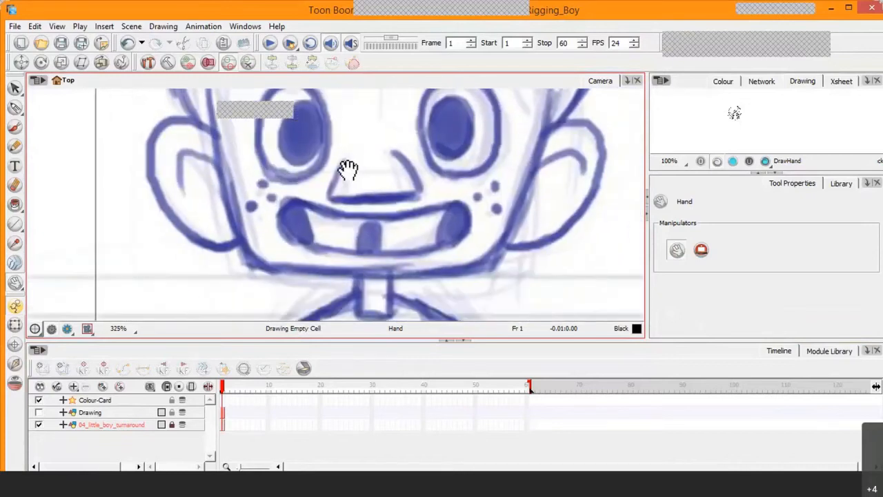
drag(350, 167, 274, 71)
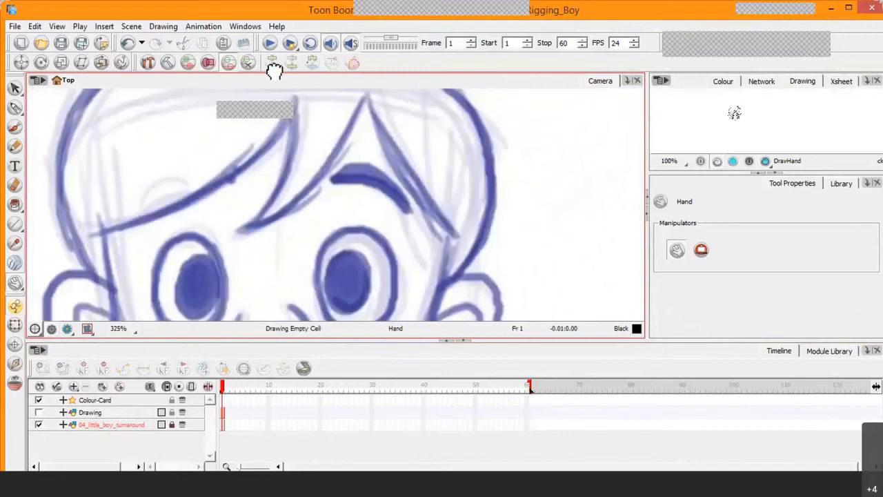
drag(324, 109, 276, 20)
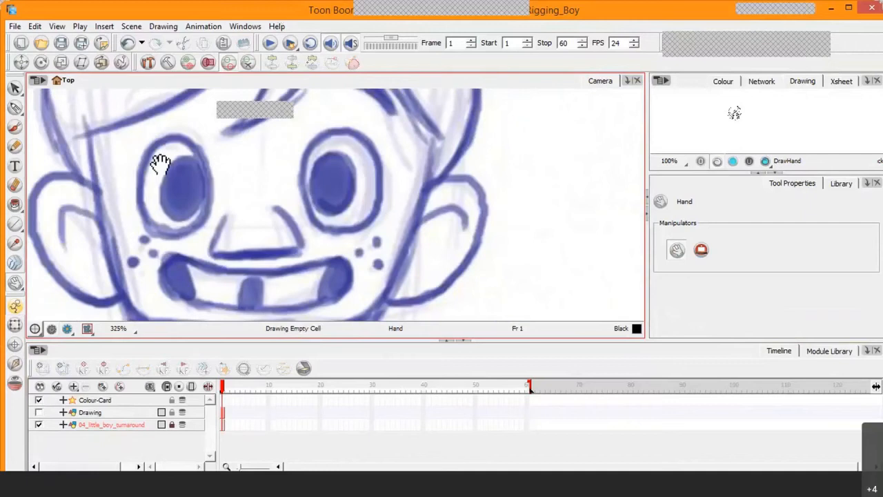
click(38, 412)
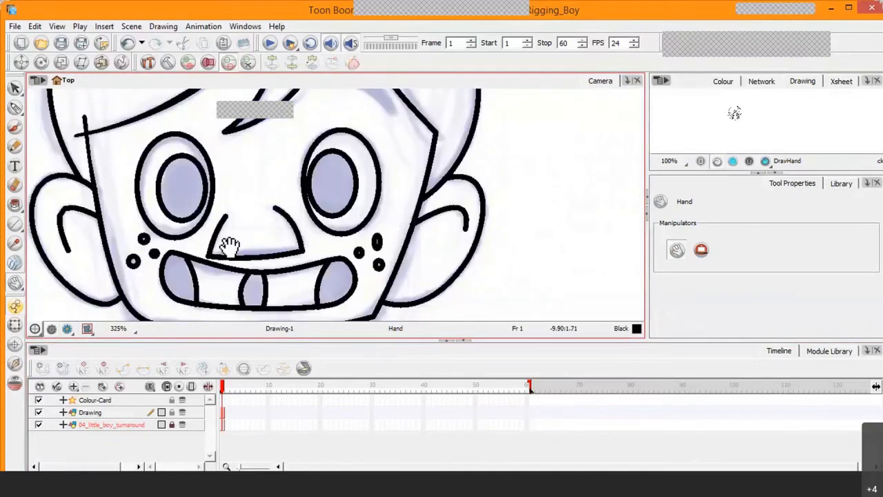
click(39, 412)
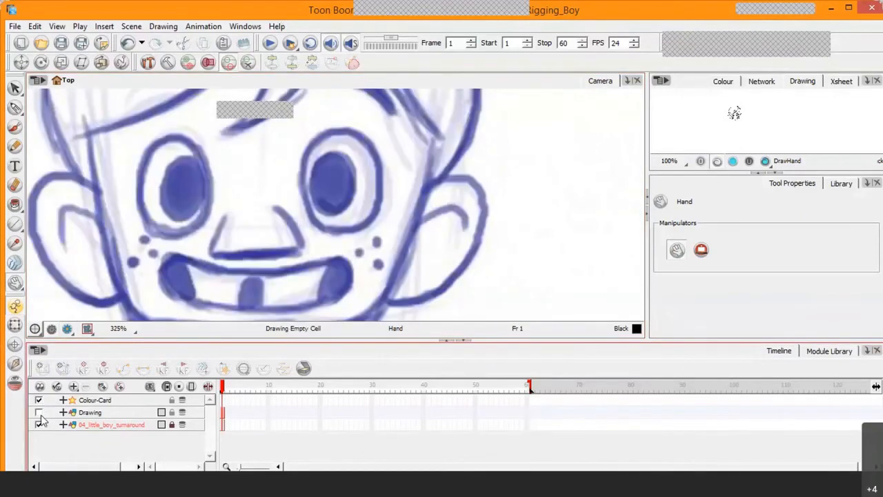
click(38, 411)
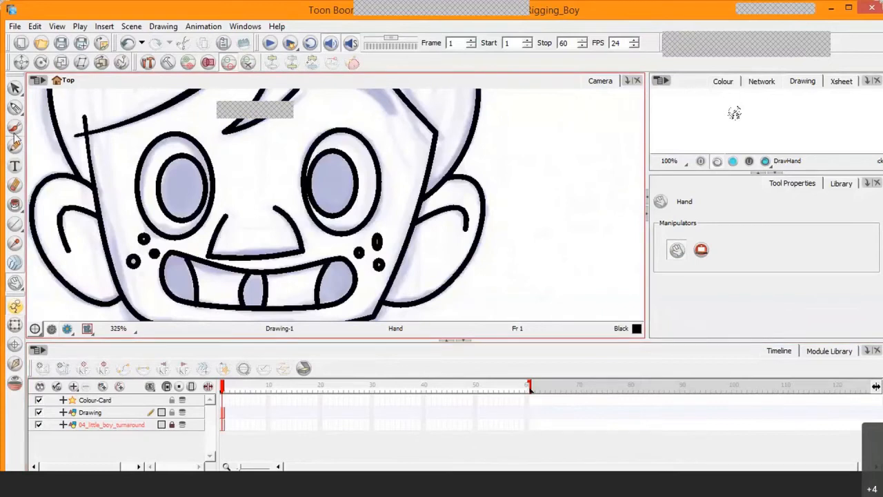
Thin the upper end of the nose's left line to about 1.6 with the Pencil Editor, and deselect the line.
click(14, 108)
click(223, 231)
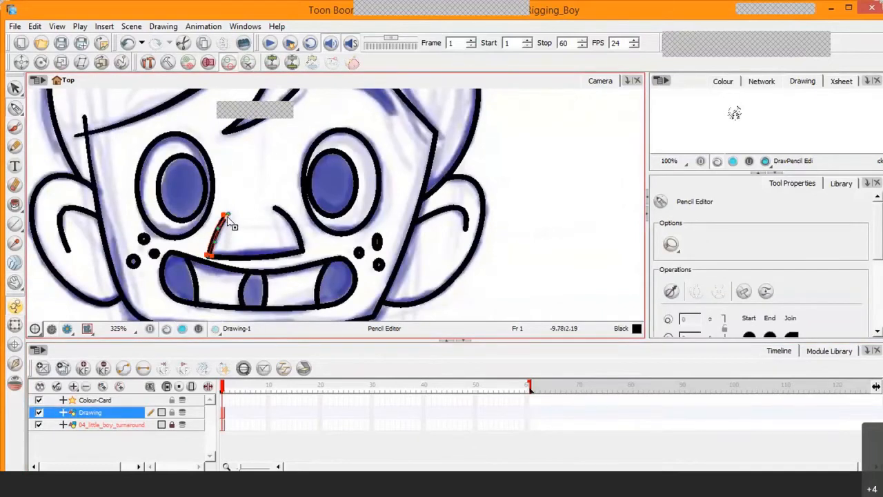
click(226, 215)
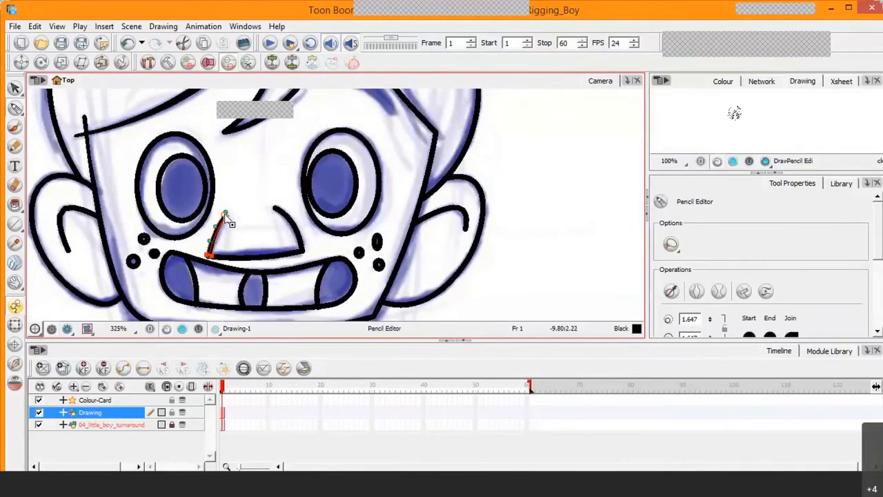
click(287, 234)
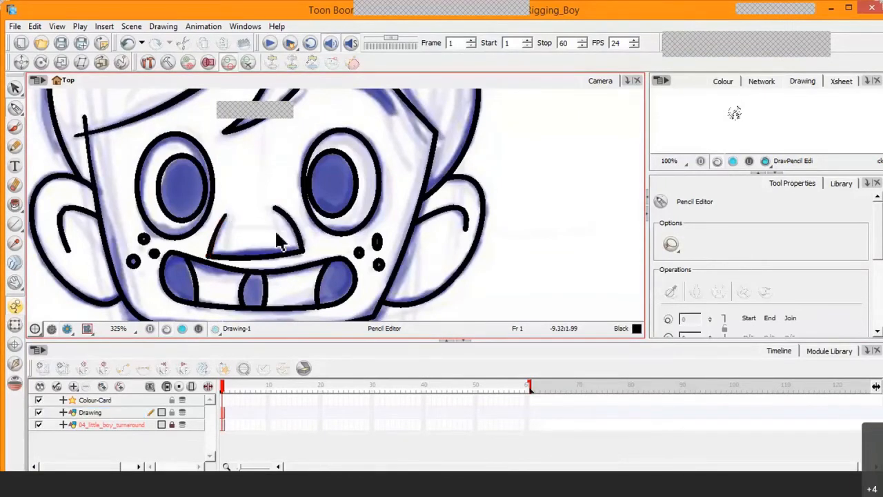
Draw a straight line from the base of the neck to the outer corner of the left sleeve with the Line tool.
scroll(279, 238, down, 4)
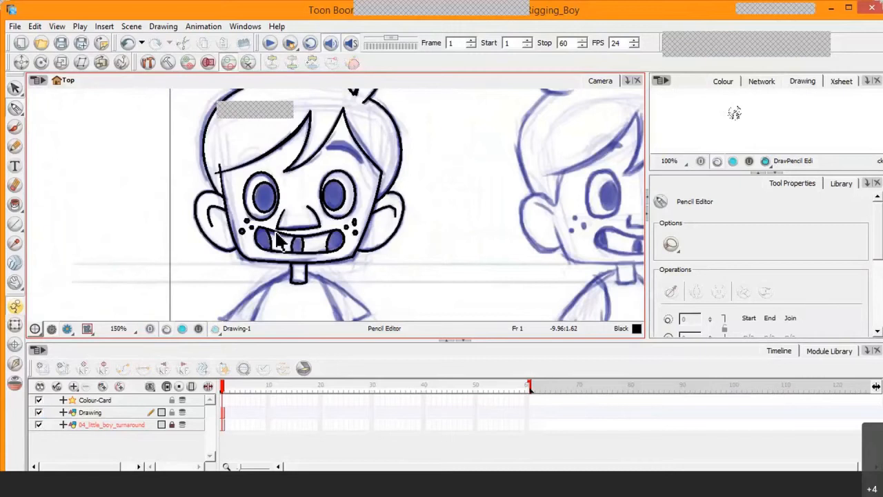
click(15, 281)
drag(233, 296, 229, 160)
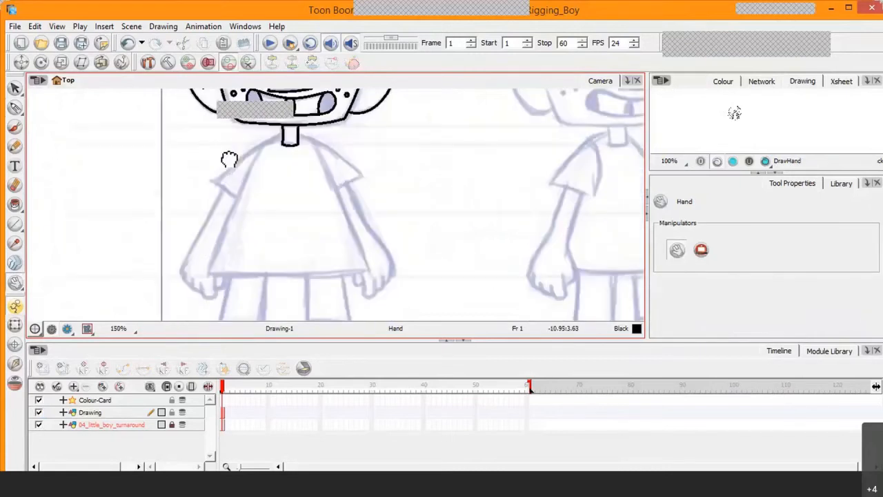
click(16, 227)
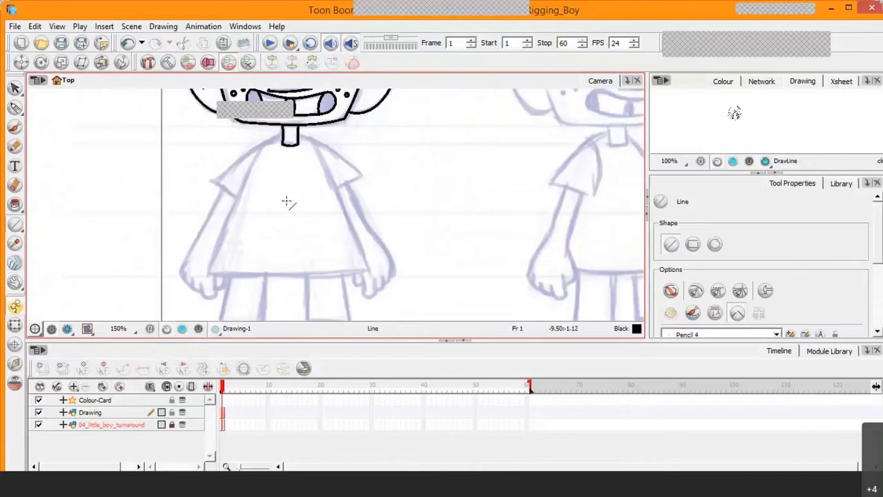
click(289, 186)
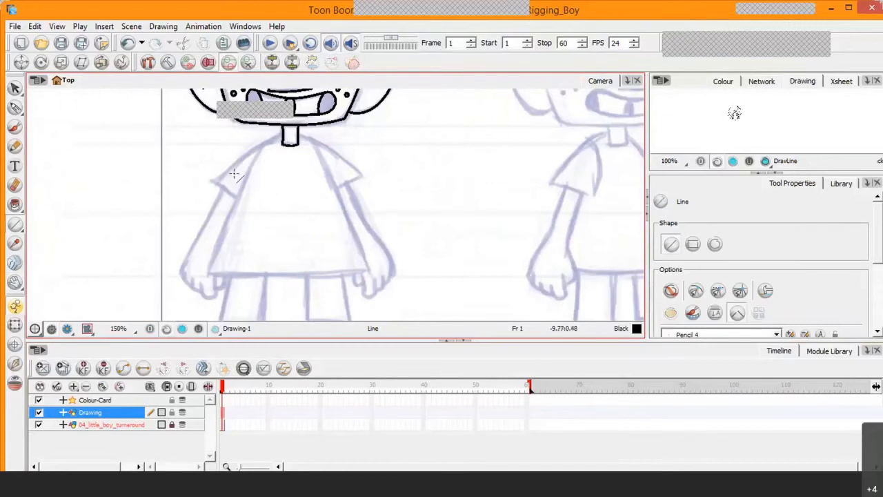
mouse_move(281, 136)
mouse_down()
mouse_move(221, 189)
mouse_move(212, 183)
mouse_up()
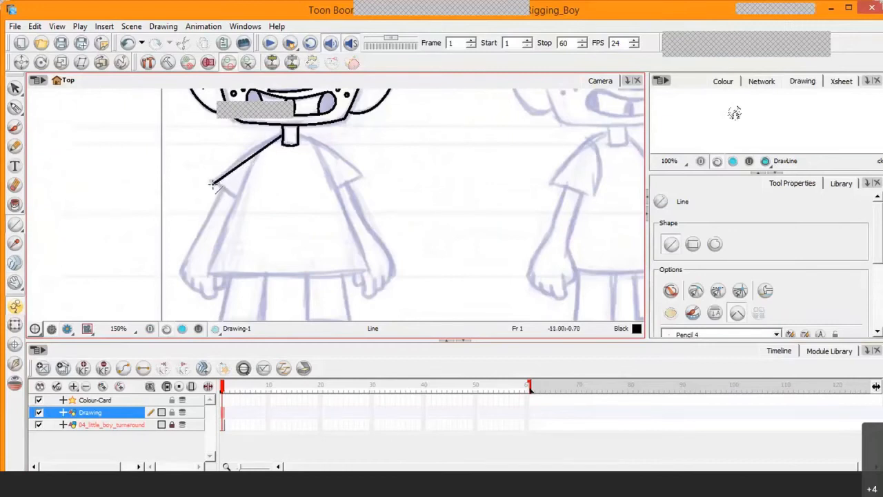
Bend the left shoulder line upward with the Contour Editor to follow the sketched shoulder, and deselect it.
mouse_move(15, 108)
mouse_down()
mouse_move(59, 112)
mouse_move(59, 122)
mouse_move(61, 109)
mouse_up()
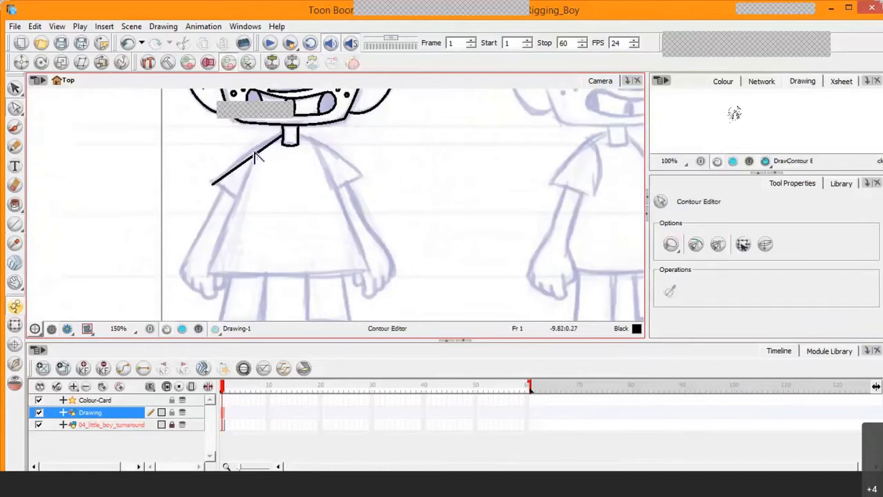
drag(256, 157, 258, 141)
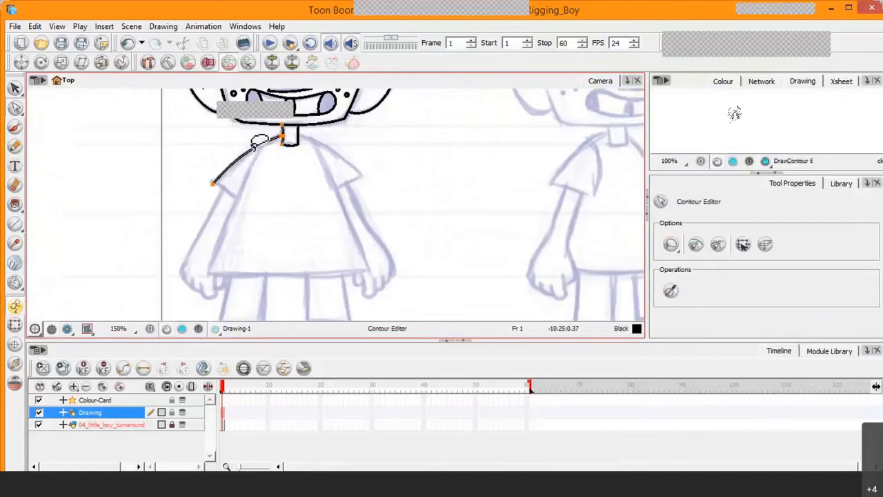
click(303, 168)
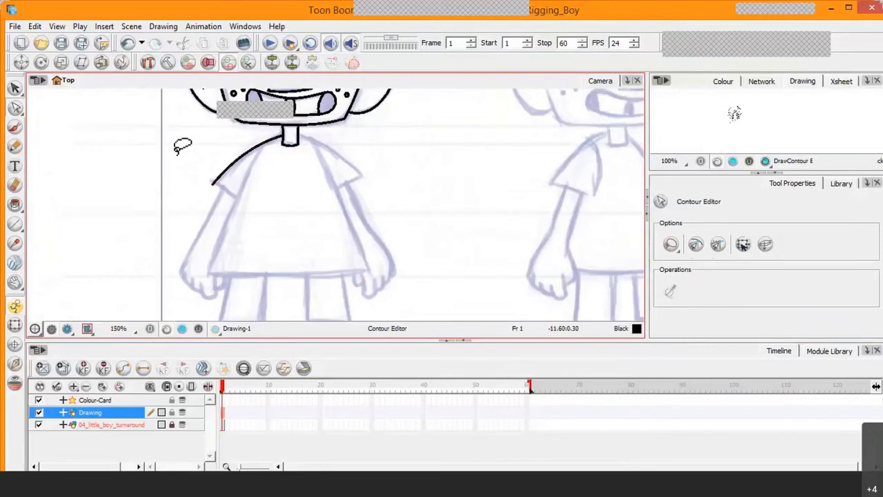
Move the left shoulder line's outer end onto the sketched sleeve corner, and draw a straight line for the left sleeve's hem.
key(2)
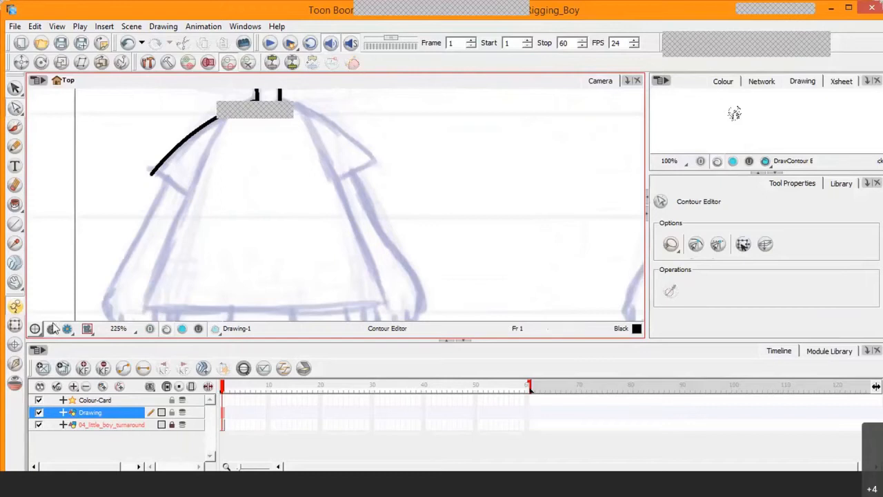
click(41, 404)
click(39, 412)
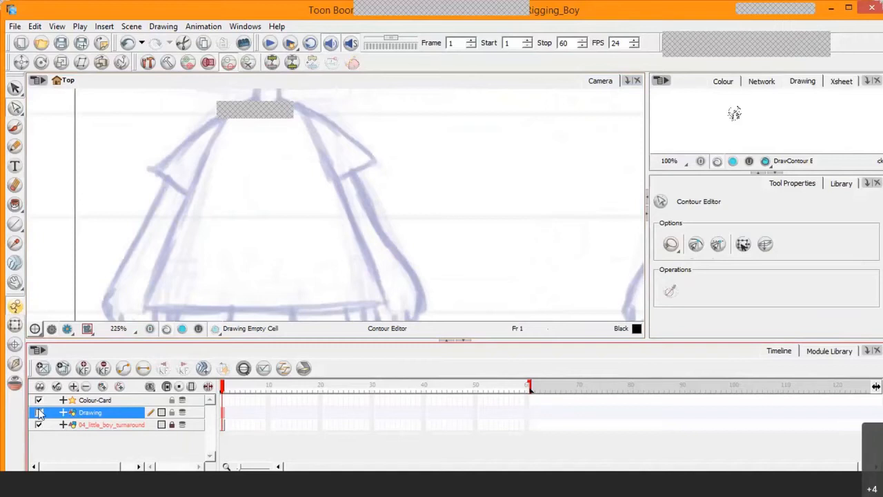
click(39, 412)
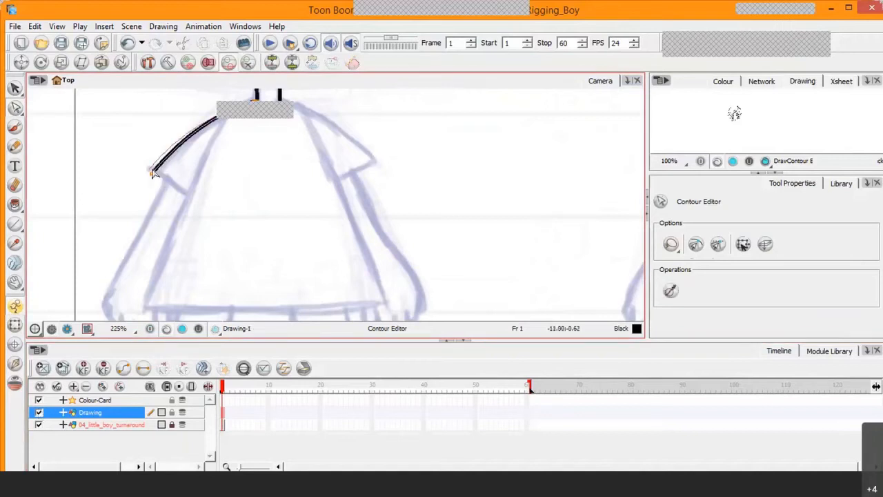
drag(153, 174, 151, 169)
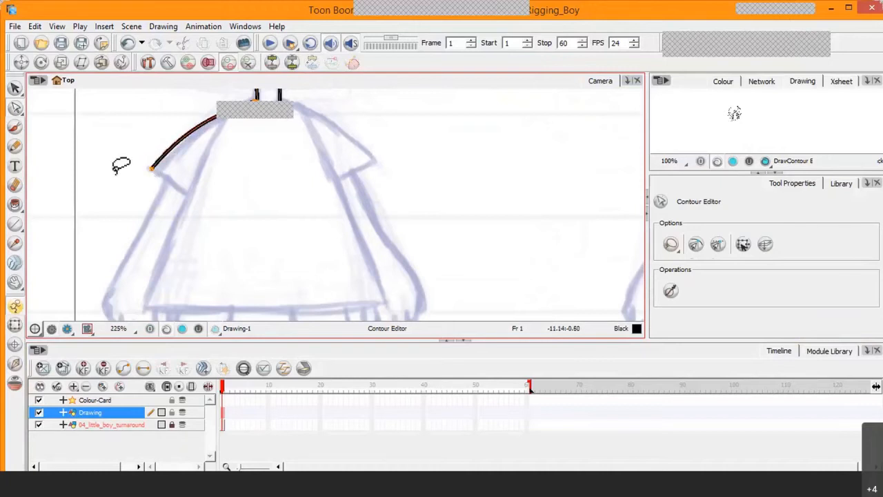
key(alt+backslash)
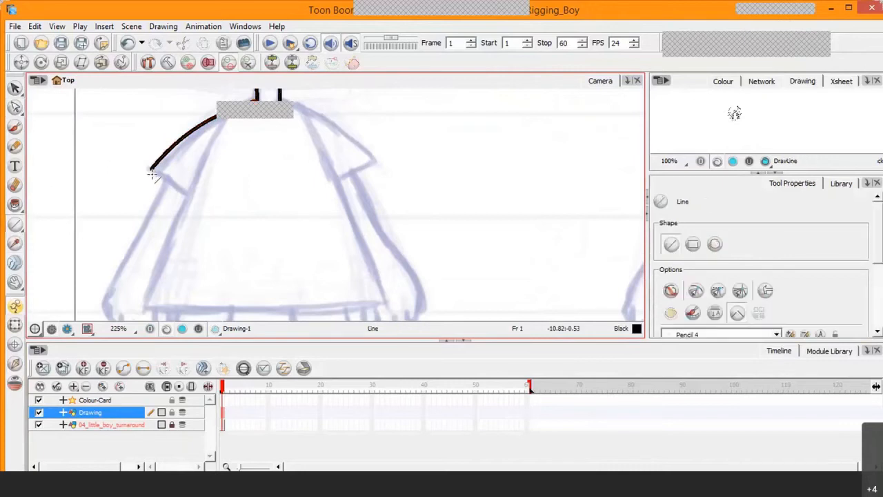
mouse_move(151, 170)
mouse_down()
mouse_move(201, 200)
mouse_move(173, 207)
mouse_move(190, 196)
mouse_up()
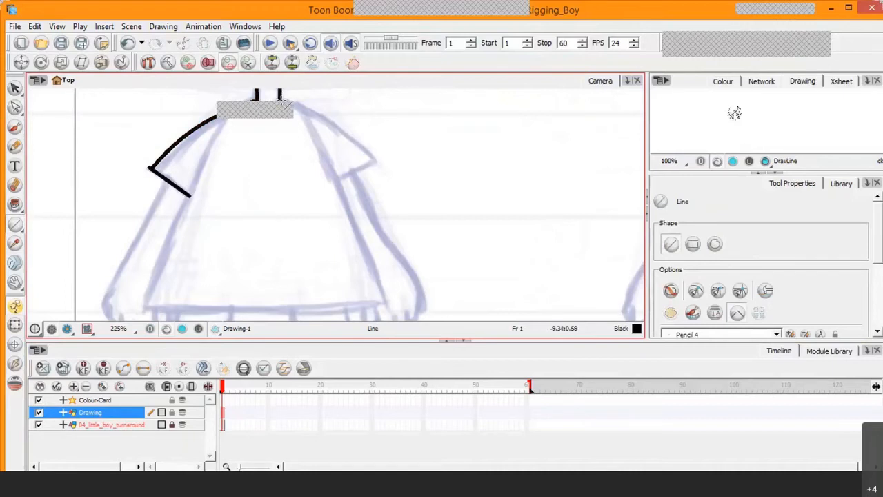
Draw the right shoulder line from the neck to the sleeve corner and curve it along the sketch with the Contour Editor.
mouse_move(293, 108)
mouse_down()
mouse_move(386, 220)
mouse_move(376, 166)
mouse_up()
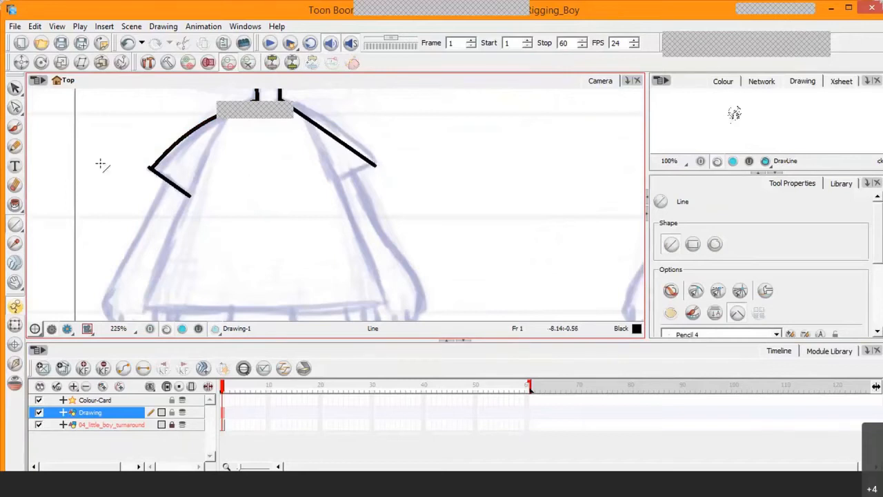
click(16, 107)
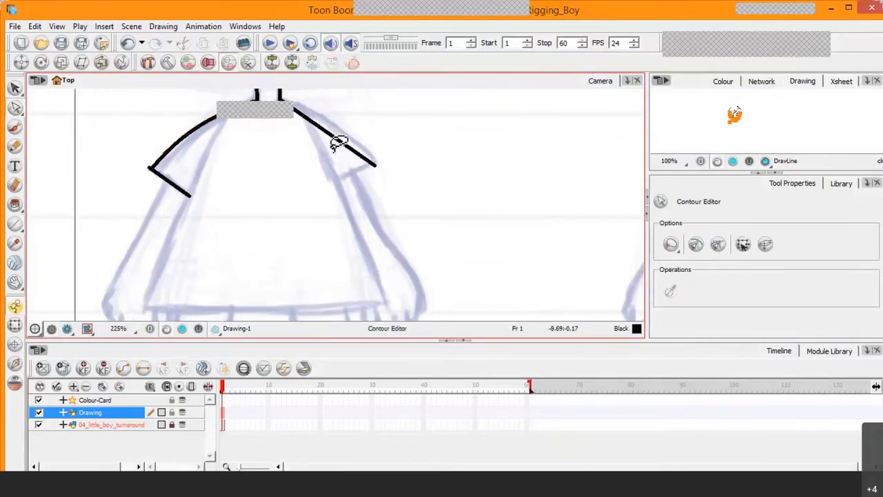
click(338, 143)
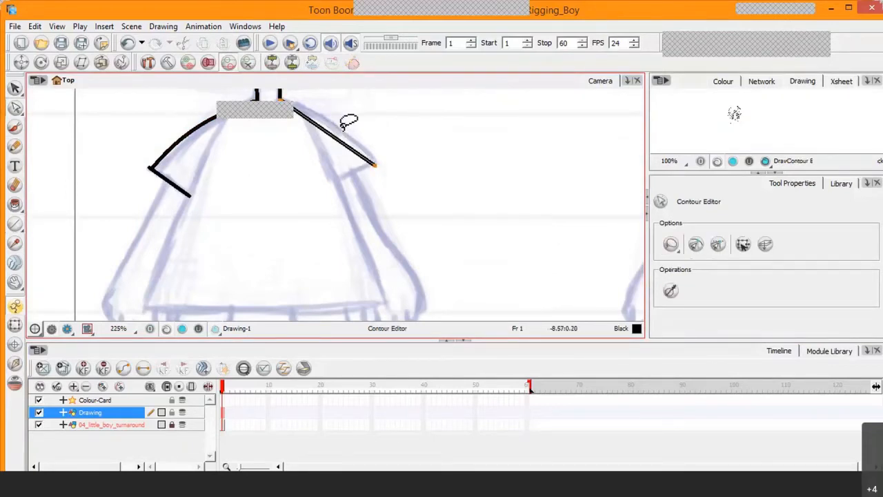
mouse_move(374, 166)
mouse_down()
mouse_move(382, 172)
mouse_move(376, 162)
mouse_up()
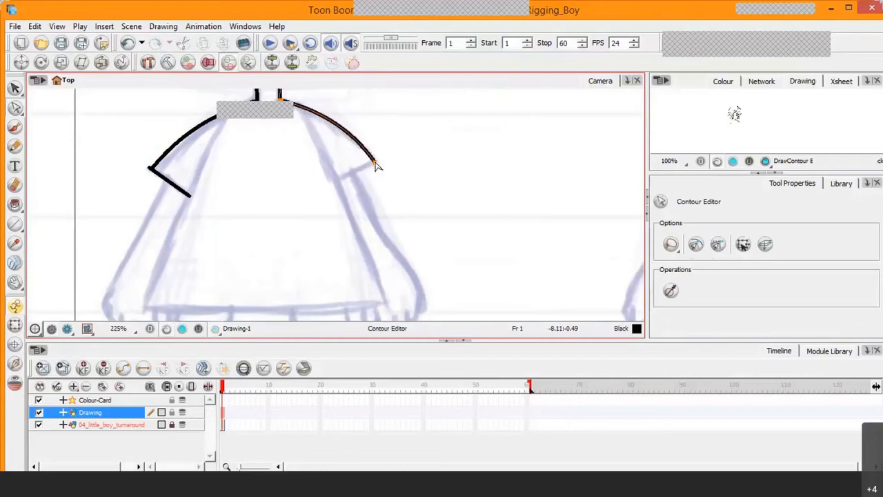
Draw straight lines for the right sleeve's hem, the left side of the shirt and the shirt's bottom edge.
click(16, 226)
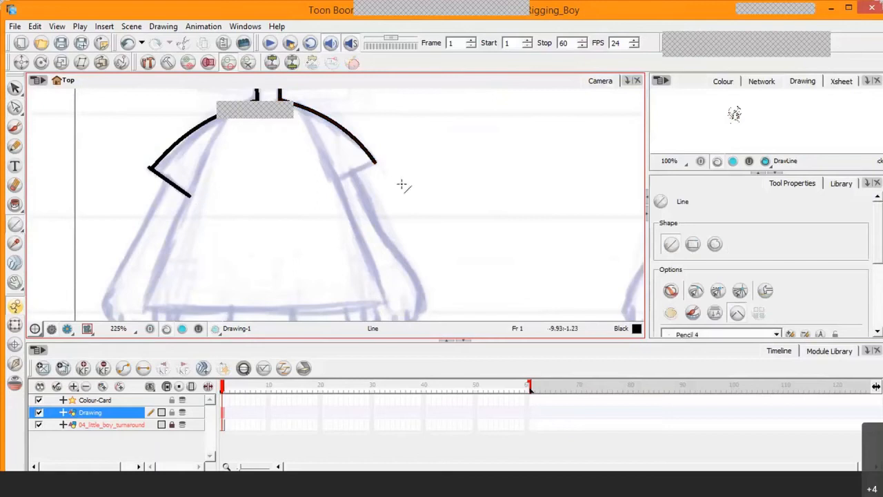
drag(336, 180, 376, 162)
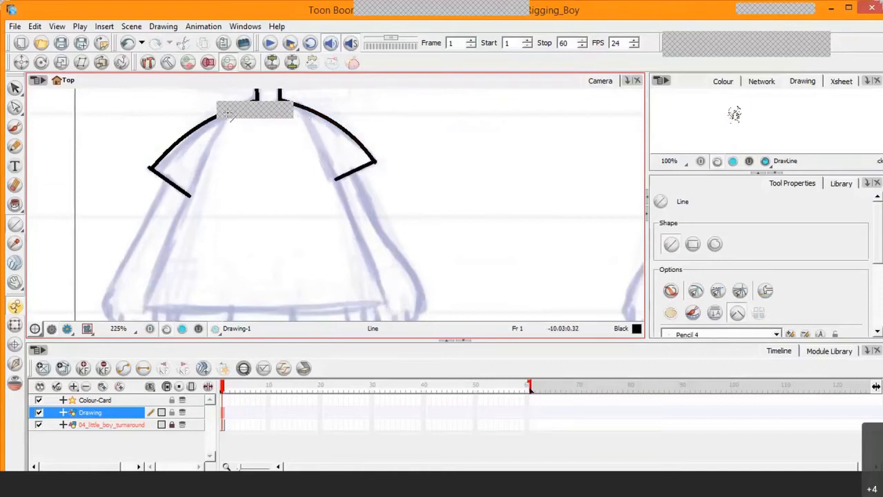
key(2)
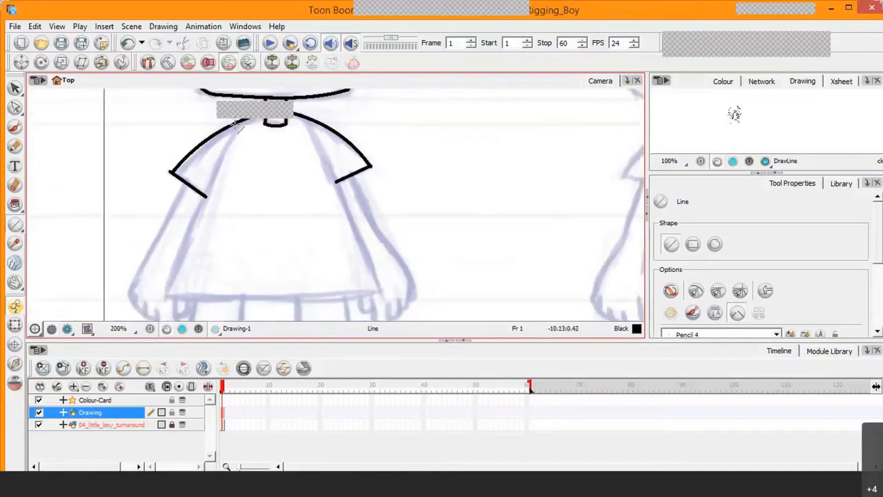
mouse_move(241, 123)
mouse_down()
mouse_move(188, 225)
mouse_move(159, 314)
mouse_move(166, 295)
mouse_move(380, 293)
mouse_up()
Bend the middle of the shirt's bottom edge slightly downward with the Contour Editor to give the hem a gentle curve.
click(15, 109)
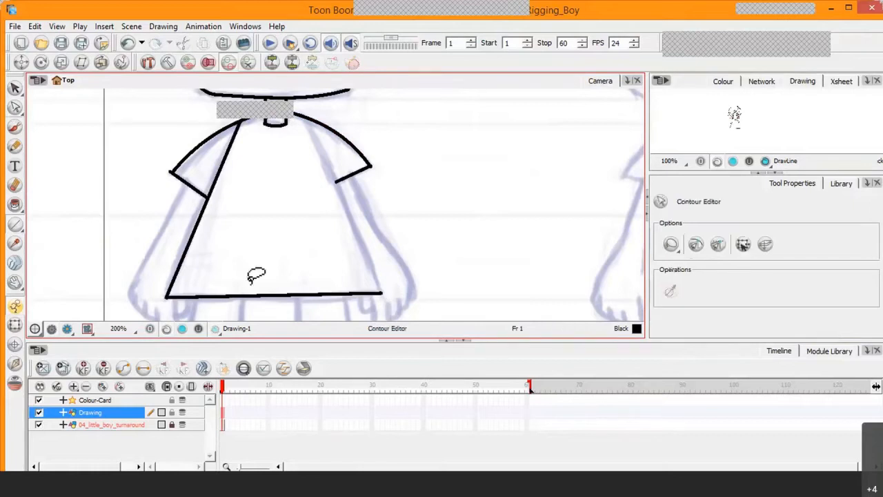
click(277, 298)
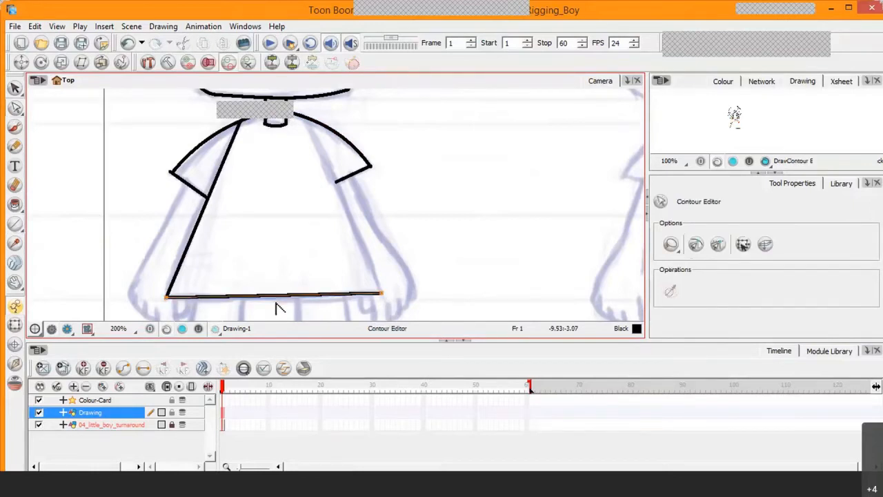
drag(283, 298, 285, 301)
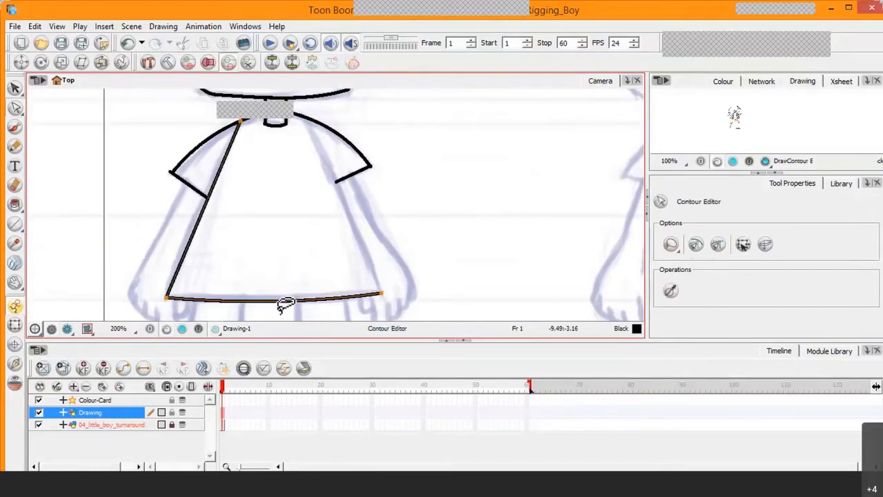
Draw straight lines for the shirt's right side and for the outer edges of the left and right arms.
click(15, 226)
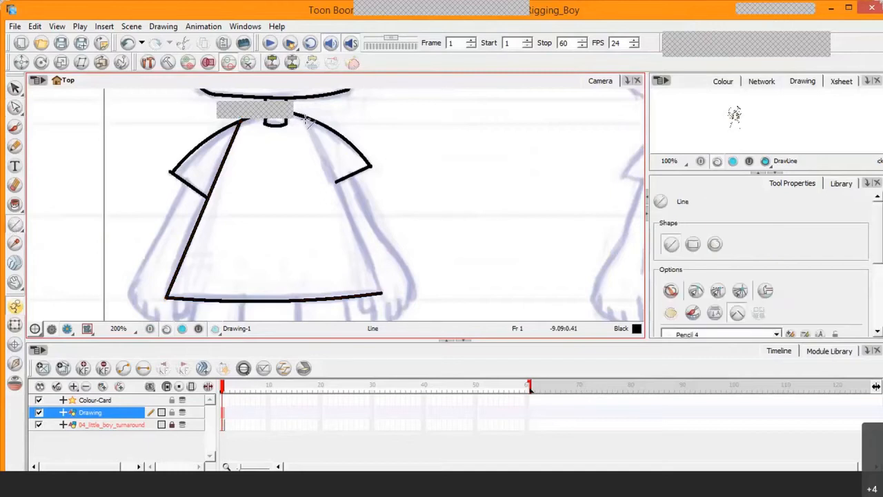
mouse_move(311, 122)
mouse_down()
mouse_move(335, 233)
mouse_move(379, 295)
mouse_up()
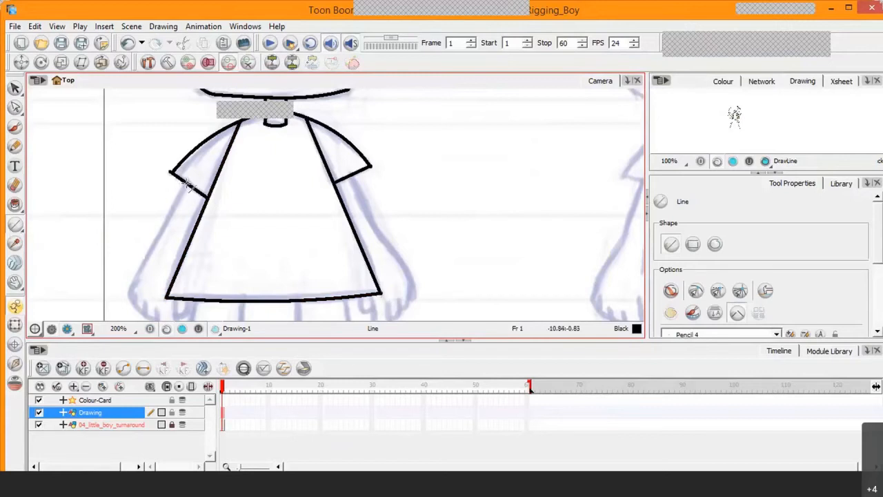
mouse_move(187, 183)
mouse_down()
mouse_move(117, 295)
mouse_move(127, 294)
mouse_up()
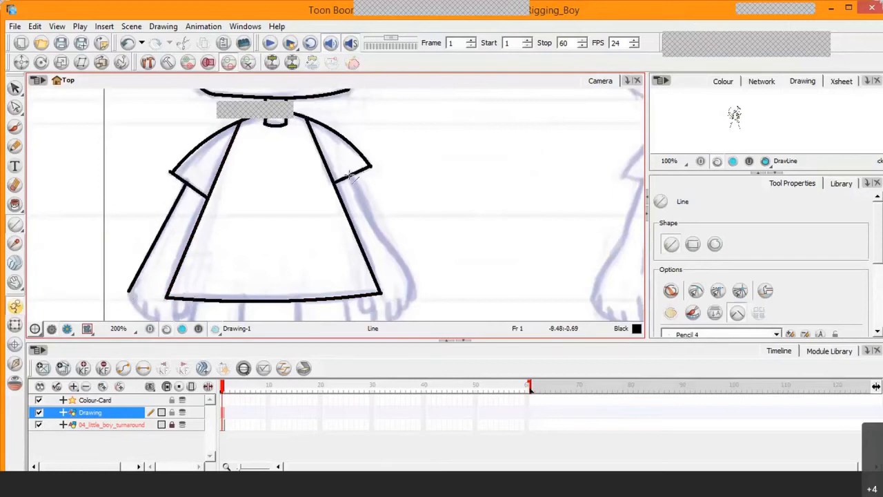
mouse_move(349, 176)
mouse_down()
mouse_move(414, 311)
mouse_move(374, 293)
mouse_move(415, 314)
mouse_move(414, 301)
mouse_up()
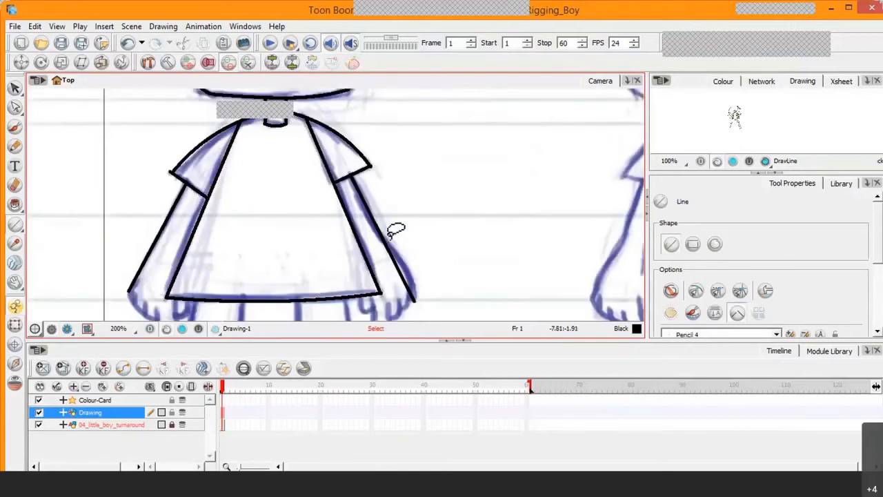
Add two control points to the right arm's outer line with the Contour Editor, one below the sleeve and one near the wrist.
key(alt+q)
click(366, 210)
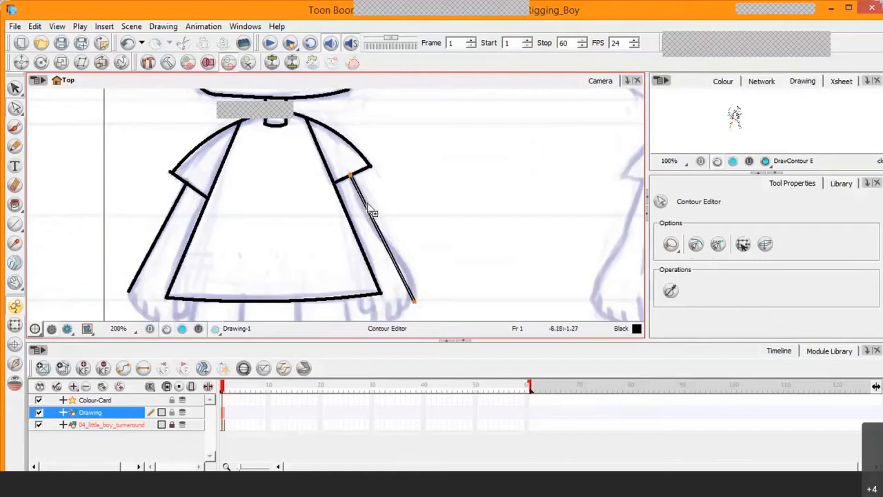
click(367, 207)
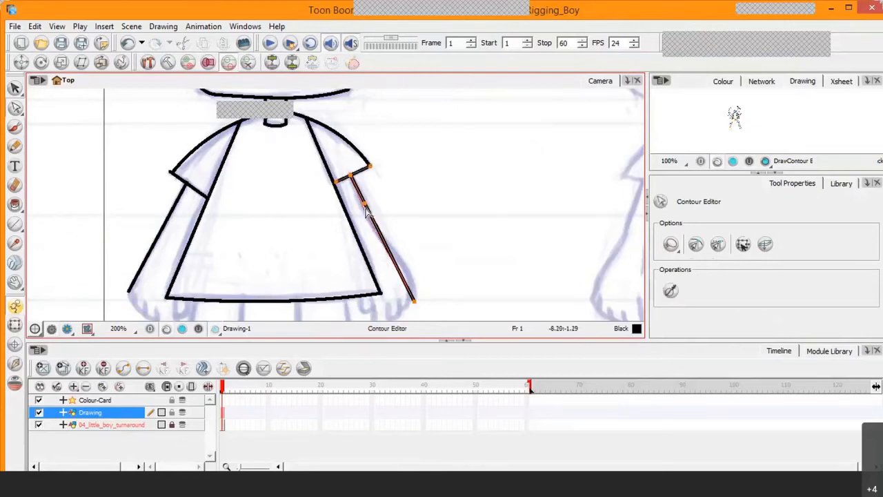
click(396, 266)
click(401, 276)
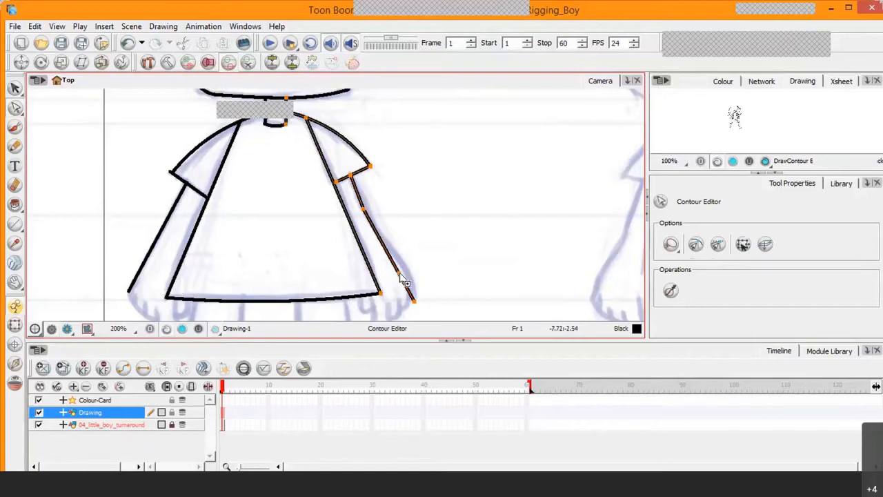
Move the right arm line's wrist and end points onto the sketch, and curve the line along the forearm and hand.
drag(399, 274, 407, 309)
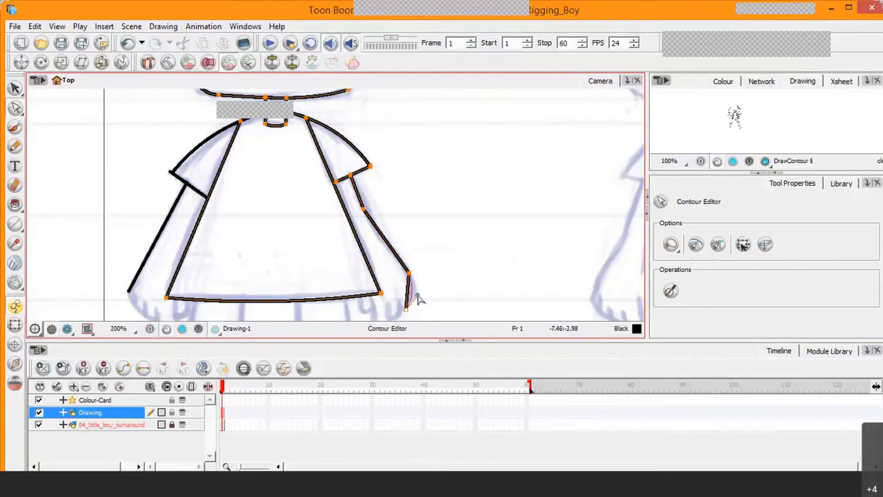
drag(419, 299, 416, 295)
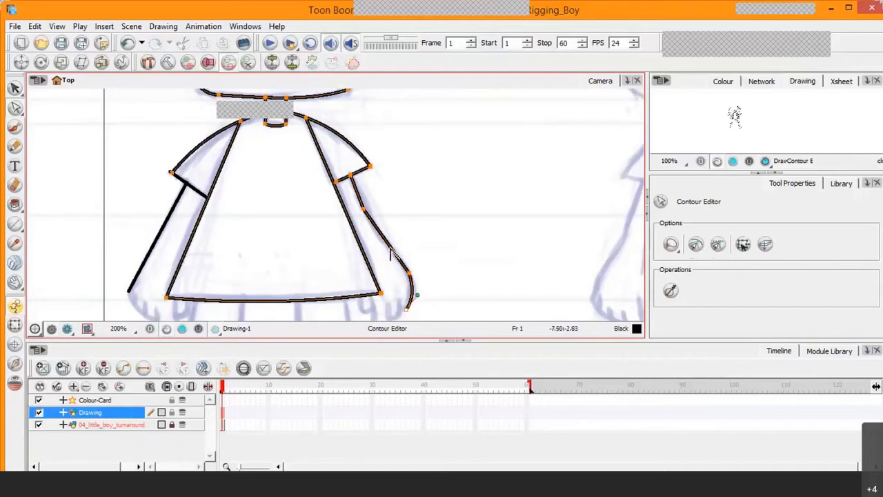
click(365, 213)
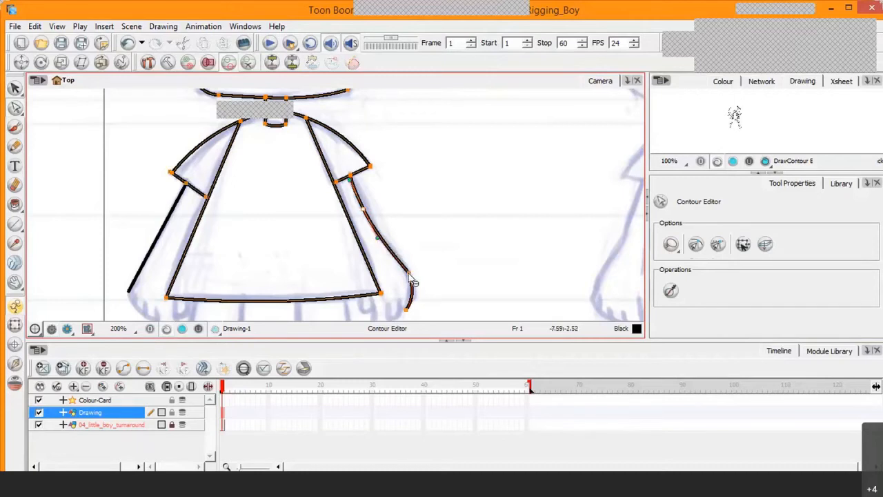
click(419, 294)
drag(419, 295, 415, 295)
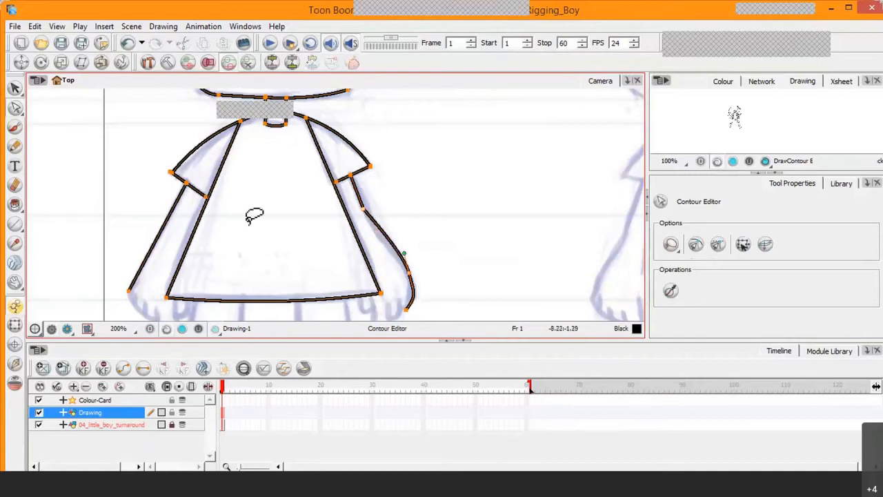
Toggle the Drawing layer's visibility to compare the ink with the sketch, and move the right arm's elbow point lower along the bend.
click(39, 413)
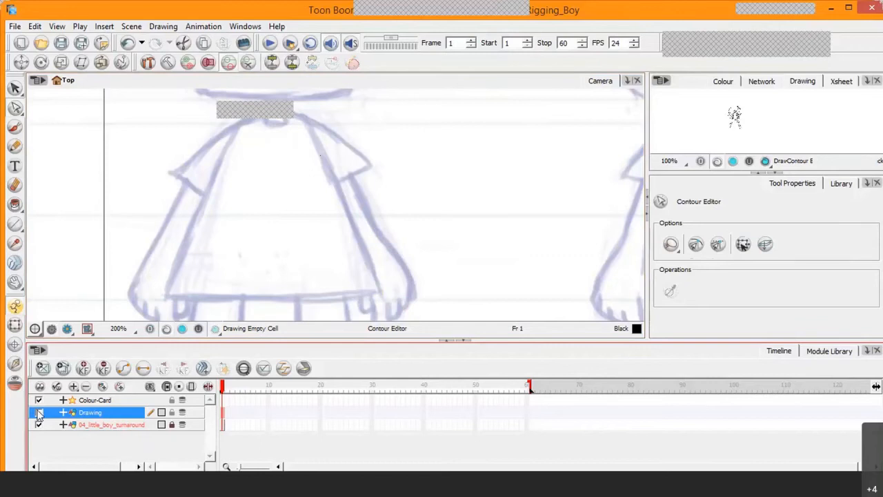
click(39, 413)
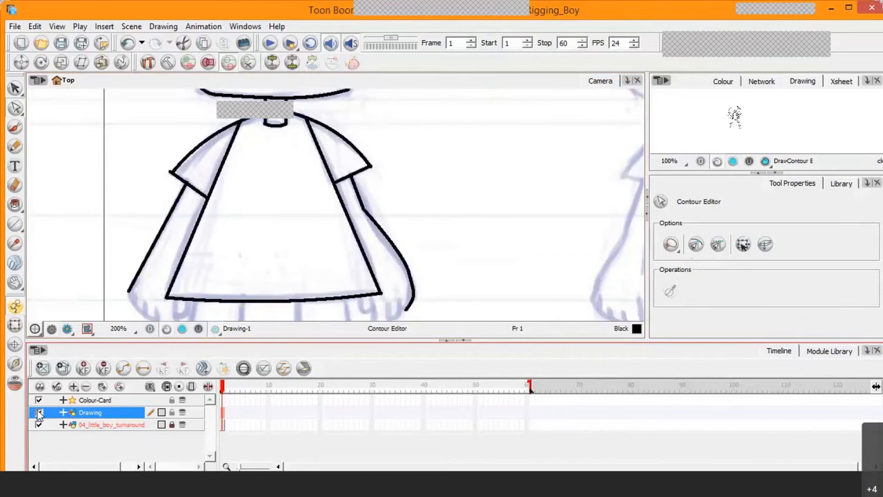
click(39, 412)
click(39, 413)
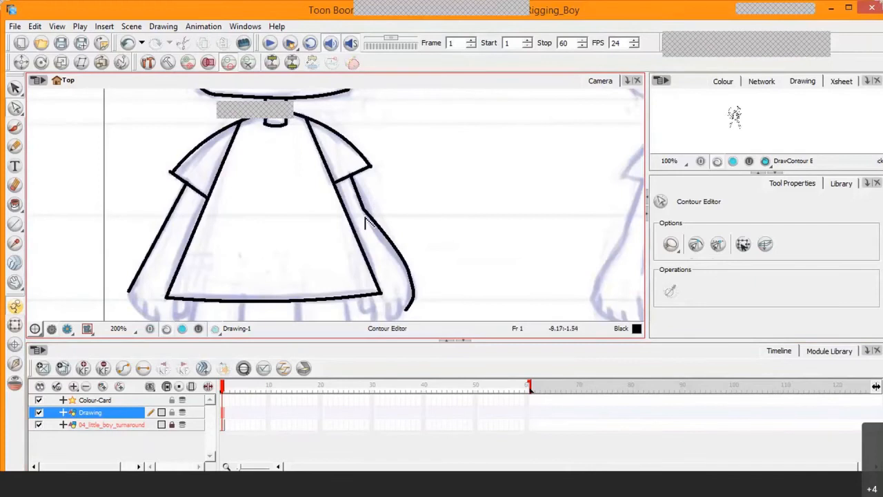
click(365, 216)
click(369, 229)
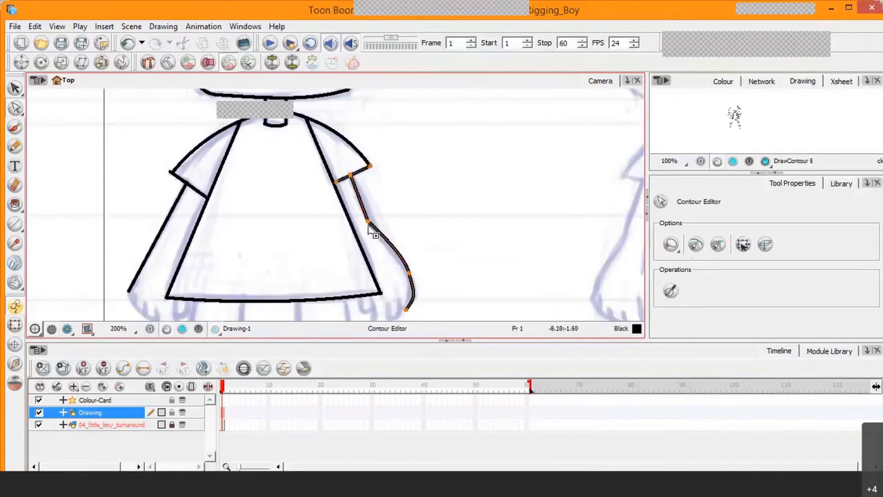
click(371, 235)
click(373, 240)
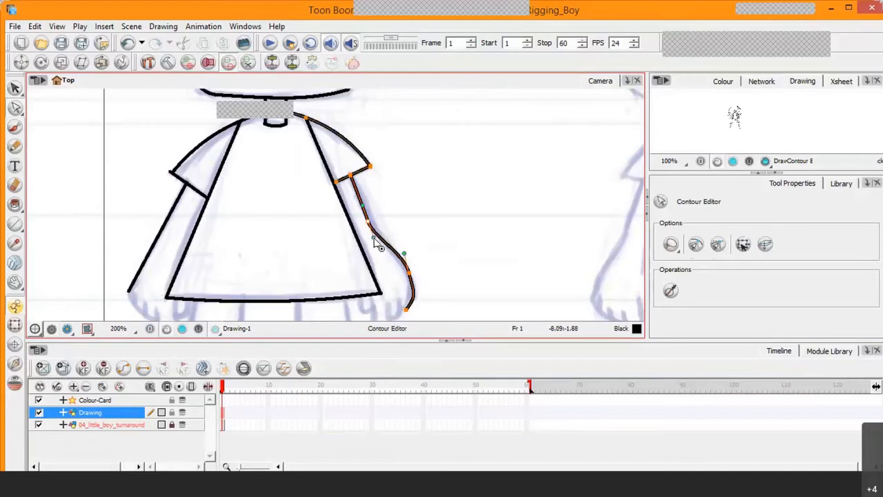
Add a control point on the right upper arm line and smooth the curve through the elbow with its handles.
click(360, 197)
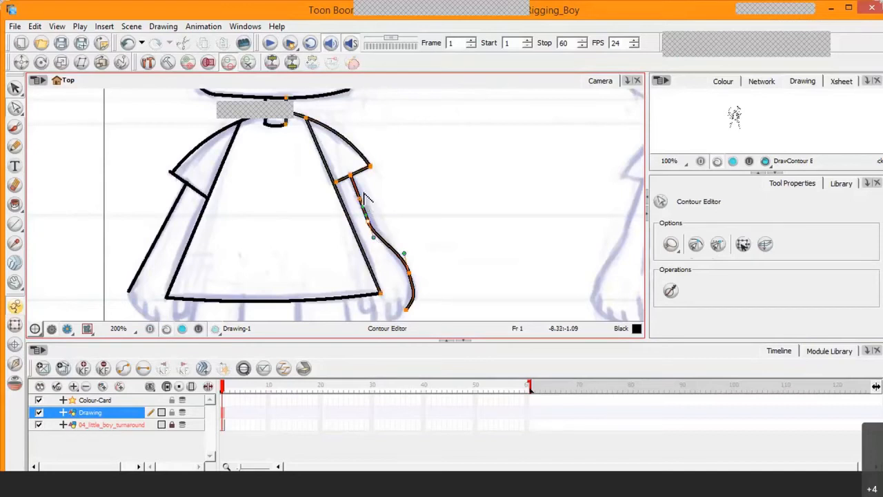
click(362, 198)
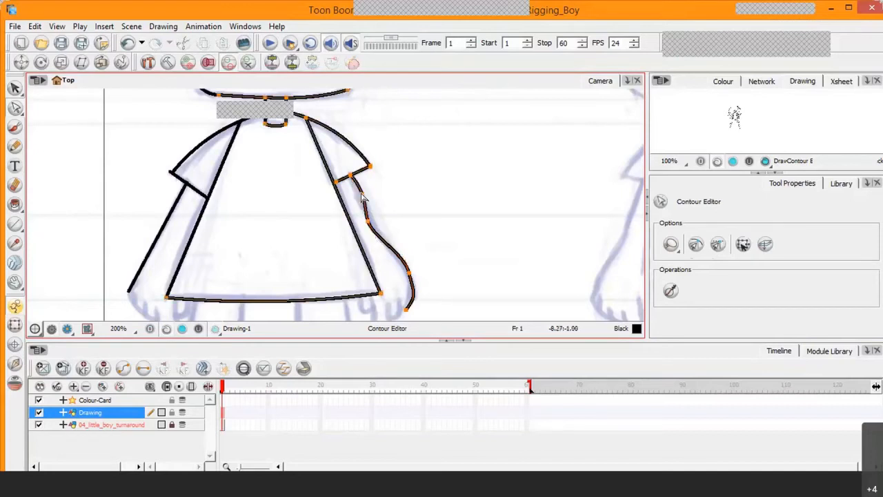
scroll(362, 198, up, 2)
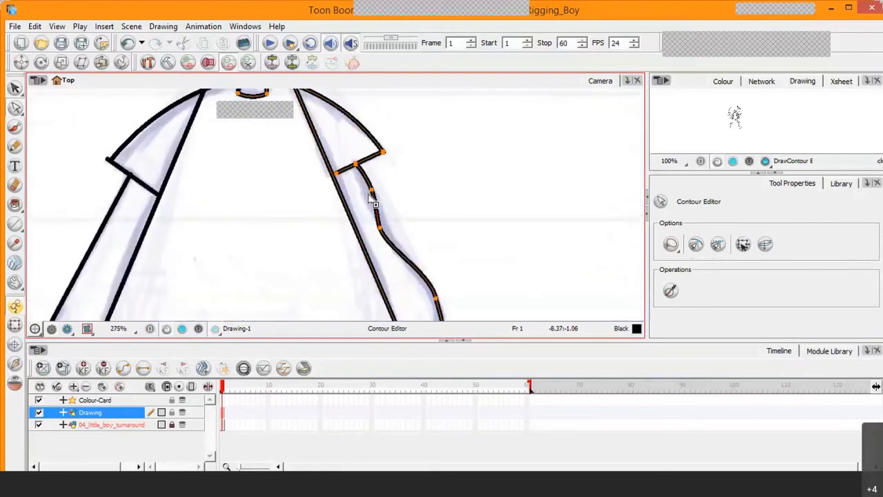
click(386, 240)
drag(387, 241, 405, 269)
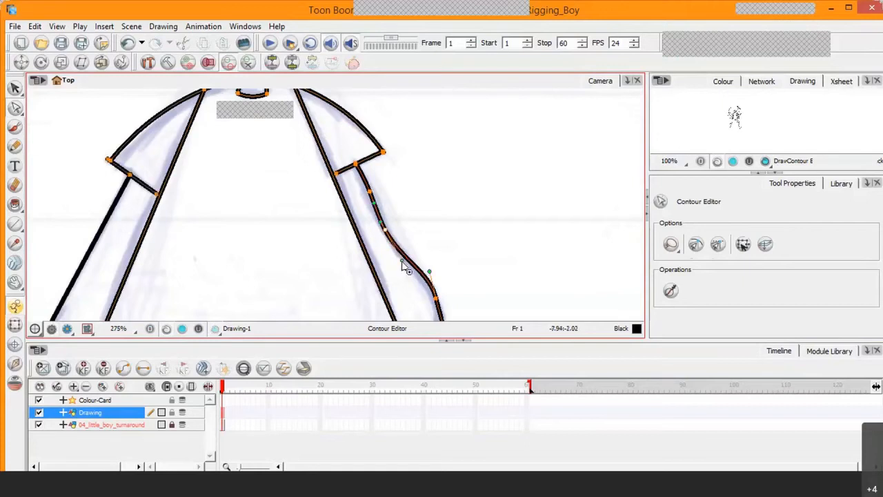
Refine the lower end of the right arm line by shifting its wrist and end points inward along the sketched hand.
click(19, 283)
drag(343, 266, 285, 210)
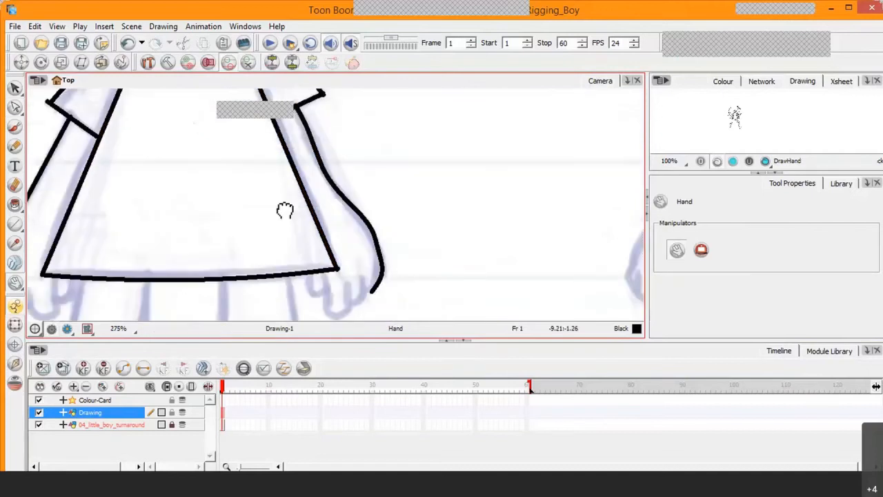
click(16, 110)
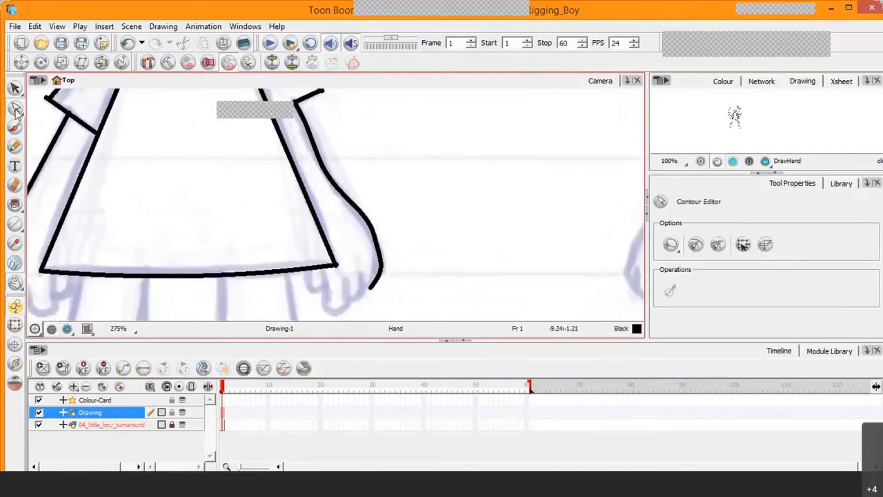
click(375, 234)
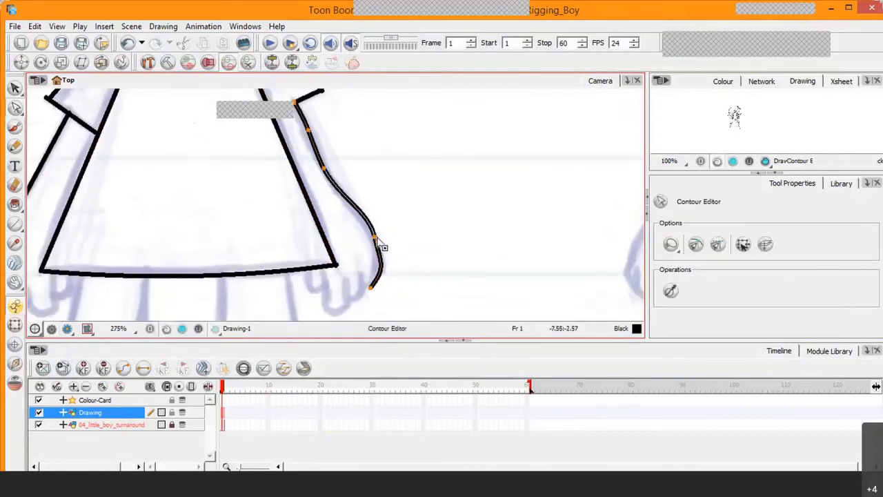
drag(376, 240, 383, 266)
mouse_move(364, 207)
mouse_down()
mouse_move(387, 269)
mouse_move(370, 287)
mouse_up()
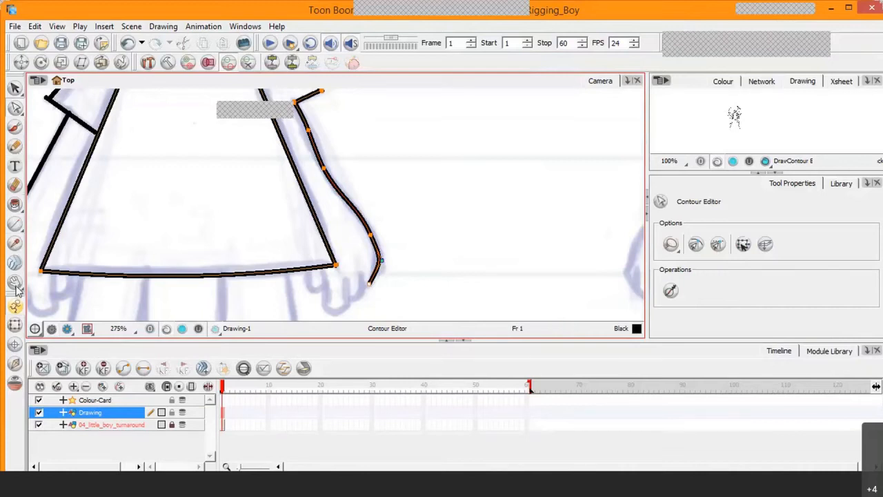
Draw straight lines for the sides and hems of both trouser legs below the shirt, redrawing the left leg's inner side once.
click(15, 306)
drag(177, 222, 202, 115)
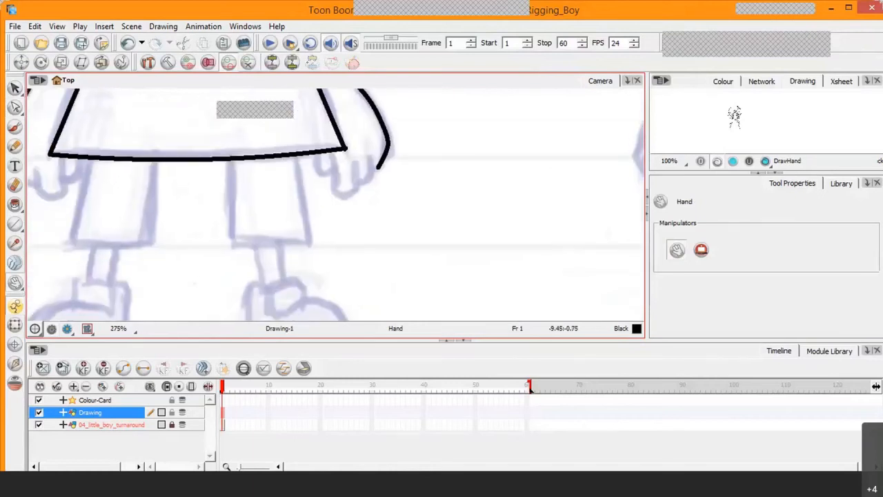
click(15, 224)
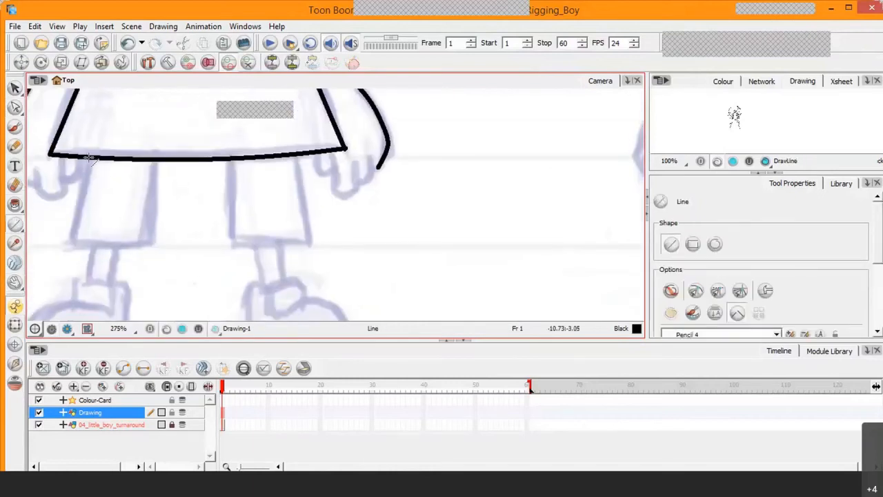
drag(93, 159, 156, 161)
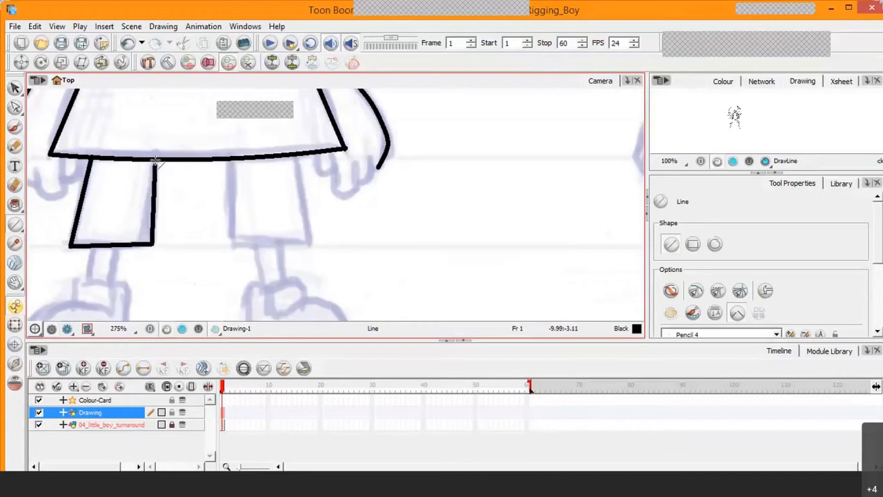
key(ctrl+z)
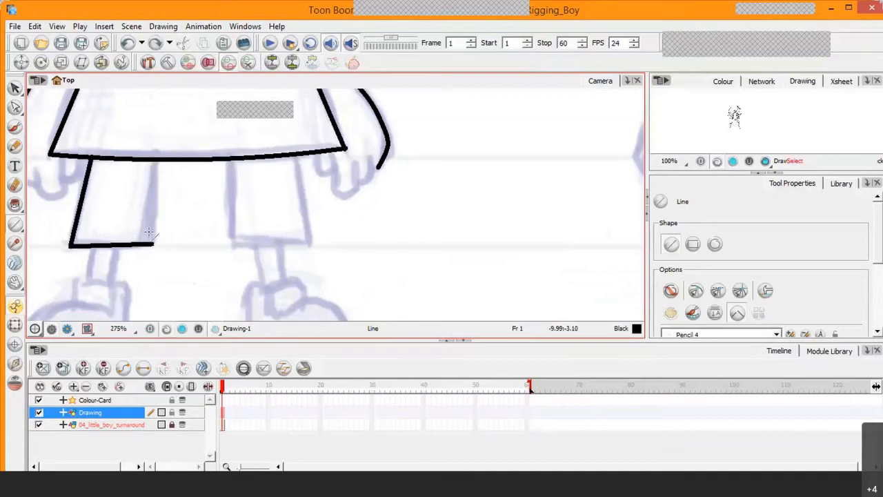
drag(152, 244, 157, 159)
drag(233, 159, 234, 246)
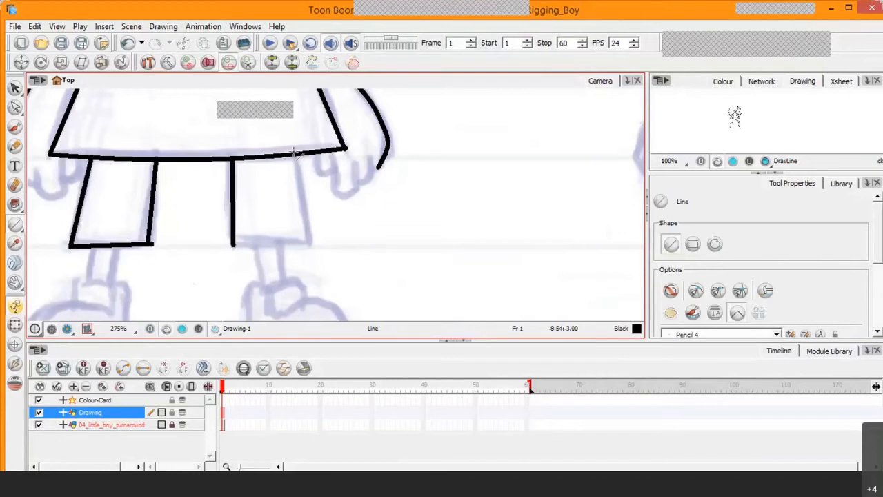
mouse_move(295, 156)
mouse_down()
mouse_move(306, 249)
mouse_move(309, 243)
mouse_move(237, 250)
mouse_move(233, 242)
mouse_up()
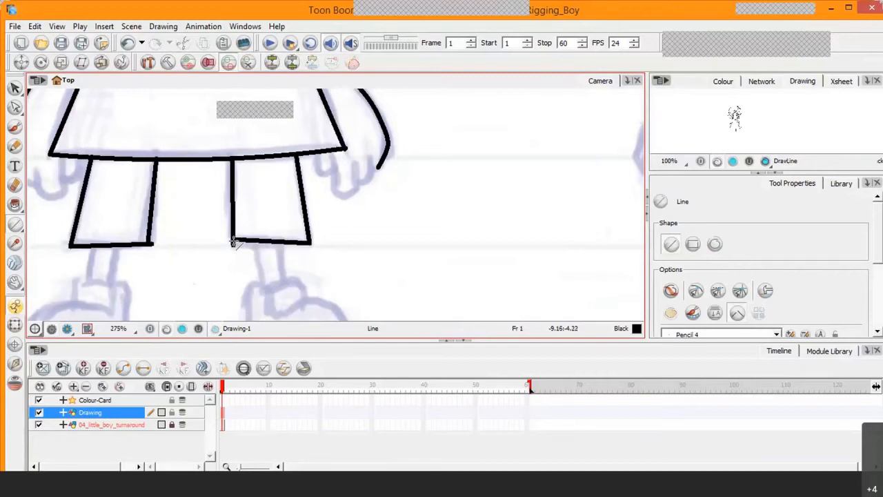
Tidy the inner bottom corners of both trouser legs with the Contour Editor so the side and hem lines end together.
click(15, 107)
click(235, 246)
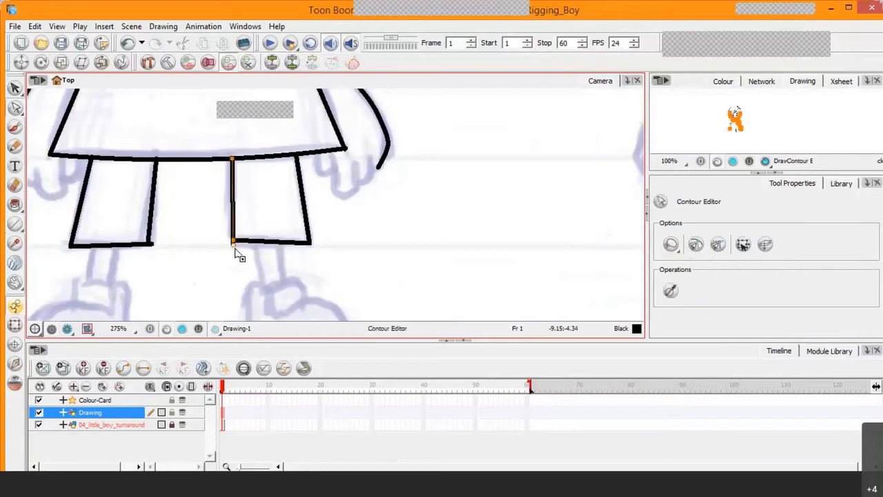
click(150, 245)
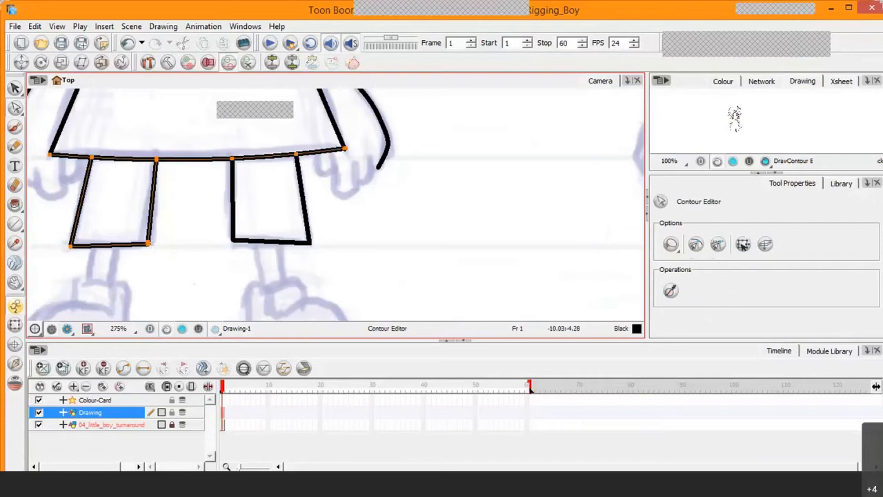
Draw straight lines for both sides of each lower leg, from the trouser hems down to the shoe tops.
click(16, 281)
drag(150, 251, 198, 176)
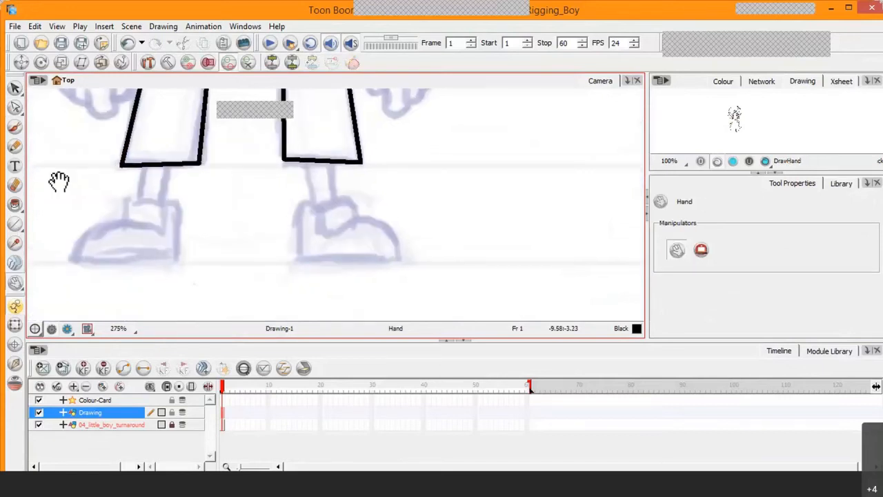
click(15, 224)
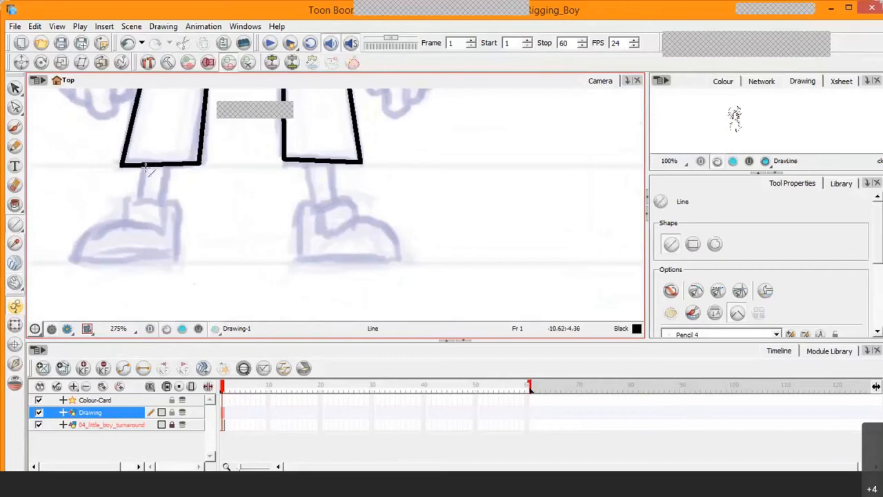
drag(141, 165, 137, 203)
drag(168, 164, 163, 202)
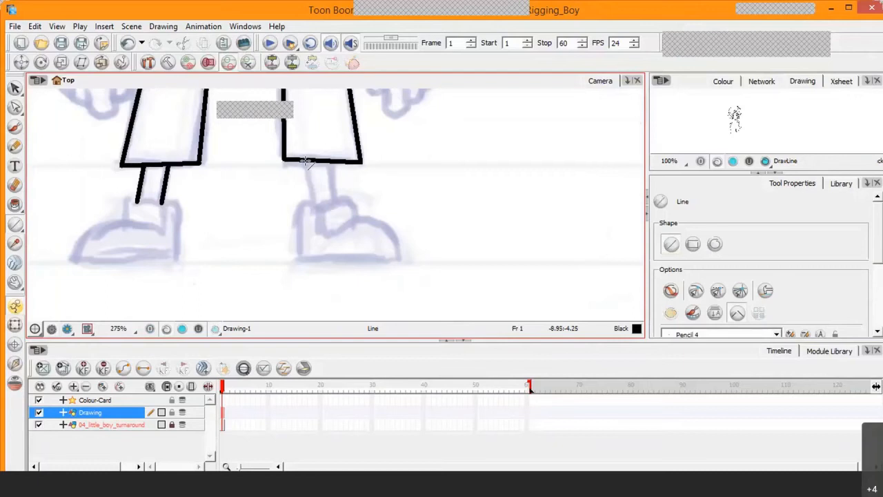
drag(306, 160, 311, 207)
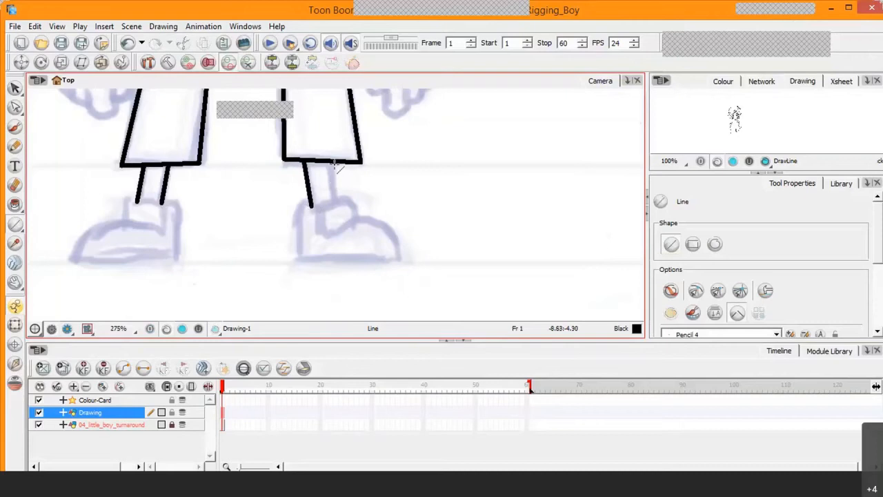
drag(333, 163, 336, 201)
Draw flat sole lines under both shoes and a straight line from the left shoe's toe to its ankle, redrawing that one once.
mouse_move(298, 261)
mouse_down()
mouse_move(407, 266)
mouse_move(400, 259)
mouse_up()
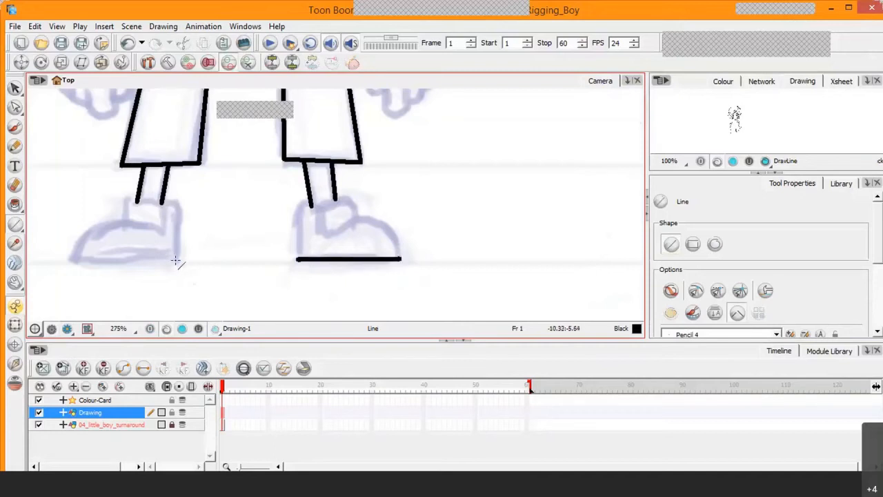
mouse_move(177, 261)
mouse_down()
mouse_move(87, 269)
mouse_move(72, 261)
mouse_move(163, 223)
mouse_move(157, 220)
mouse_up()
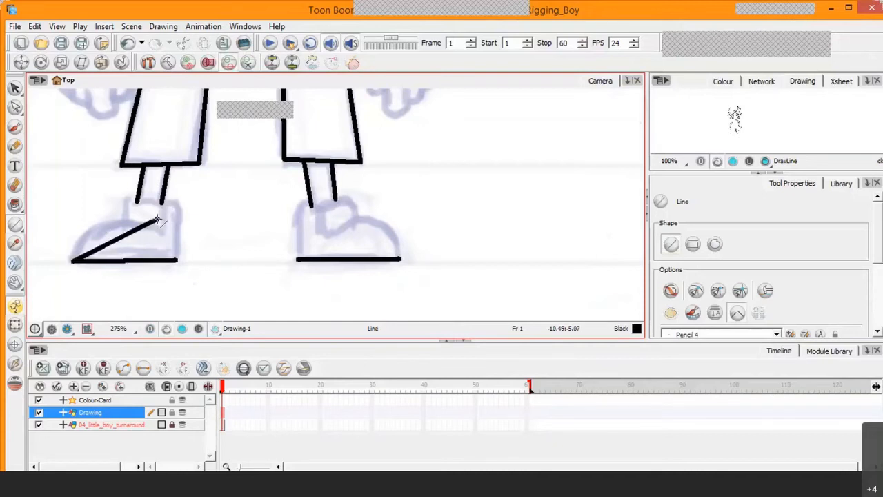
key(ctrl+z)
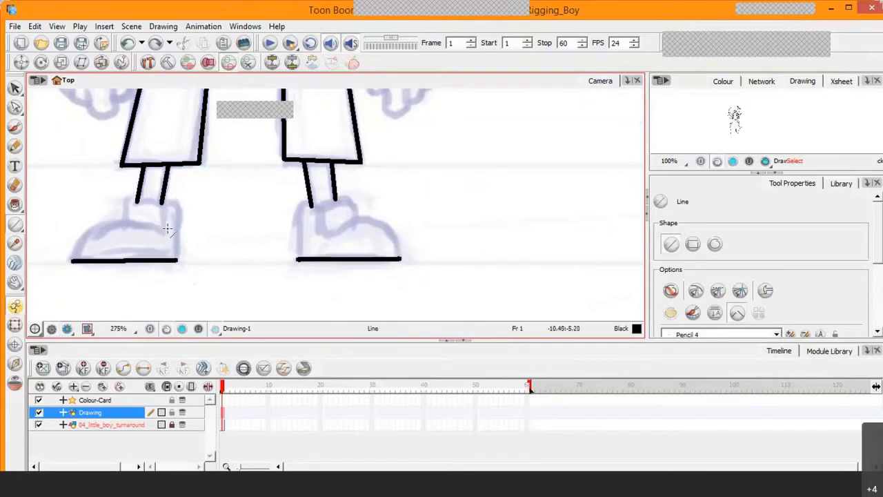
drag(167, 229, 72, 257)
drag(74, 260, 69, 260)
Bend the left shoe's slanted top line into a rounded toe curve with the Contour Editor, following the sketch.
click(16, 107)
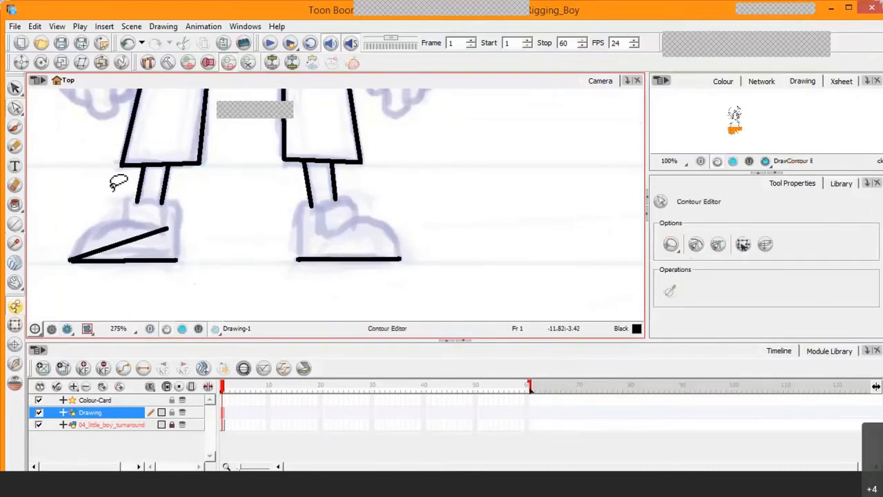
click(117, 247)
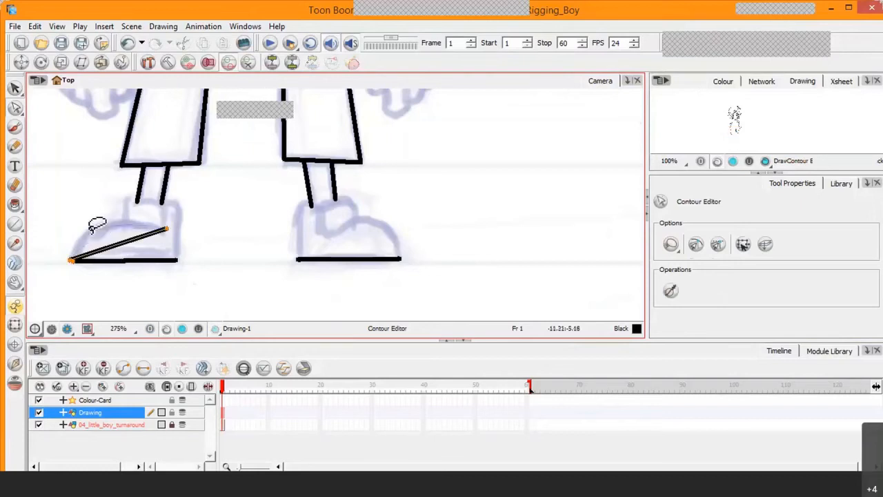
drag(95, 251, 86, 232)
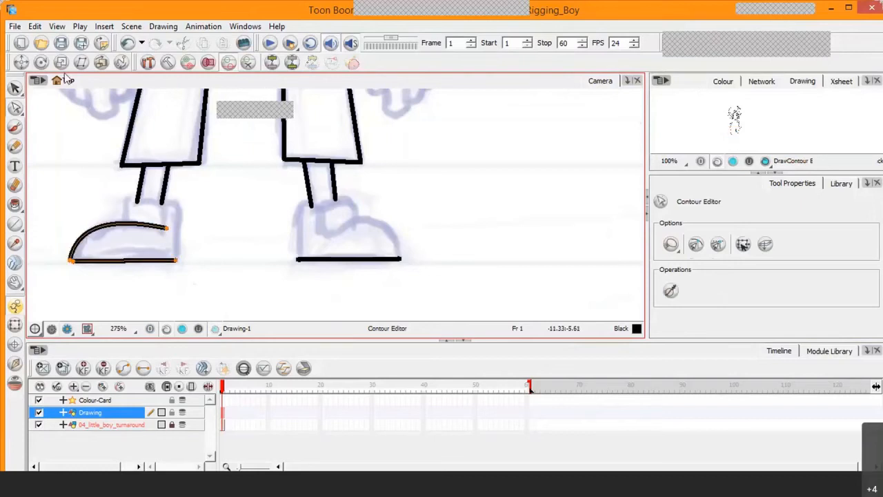
click(78, 255)
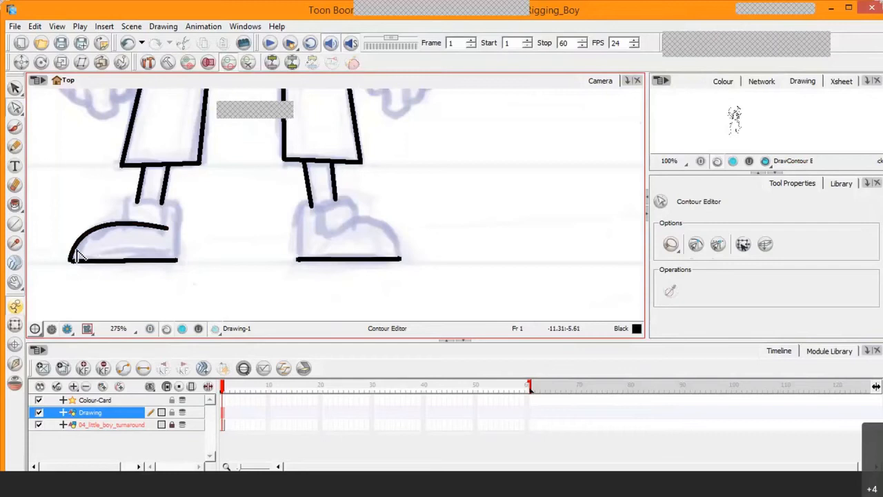
Adjust the left shoe's toe point, lower the inner end of the upper curve and raise its arch with the handle.
click(70, 260)
drag(69, 259, 69, 261)
click(696, 244)
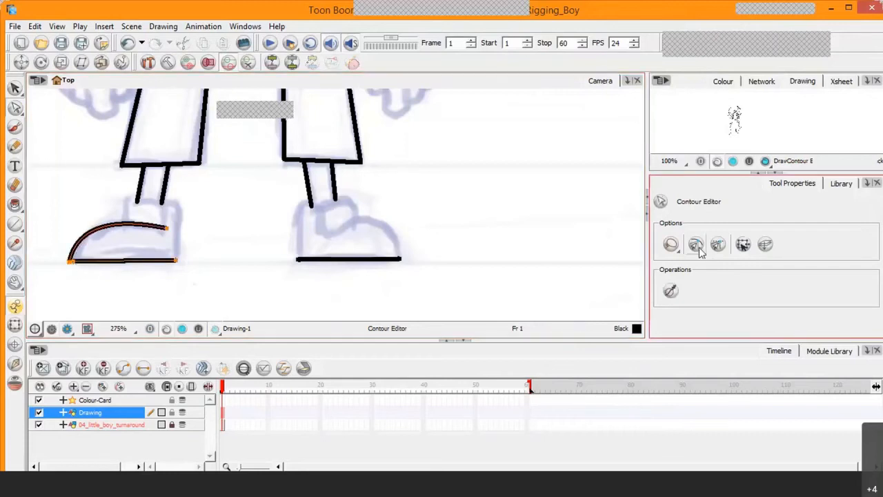
click(71, 265)
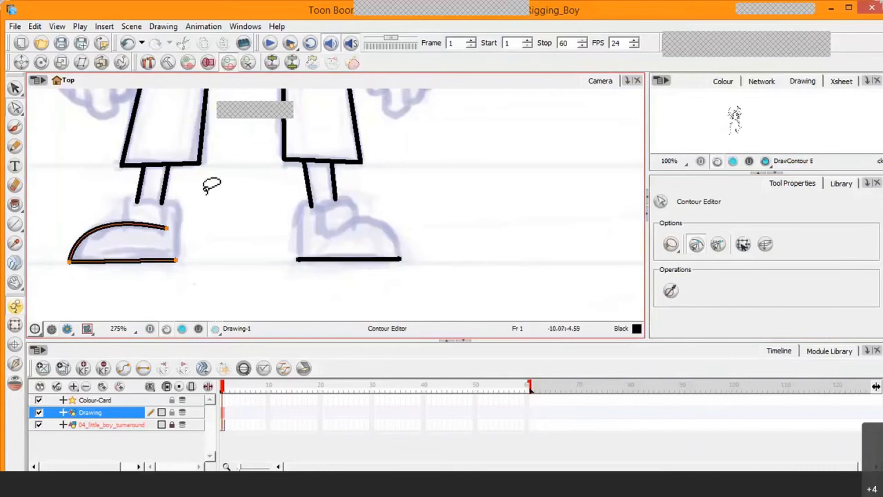
click(167, 233)
drag(167, 233, 164, 233)
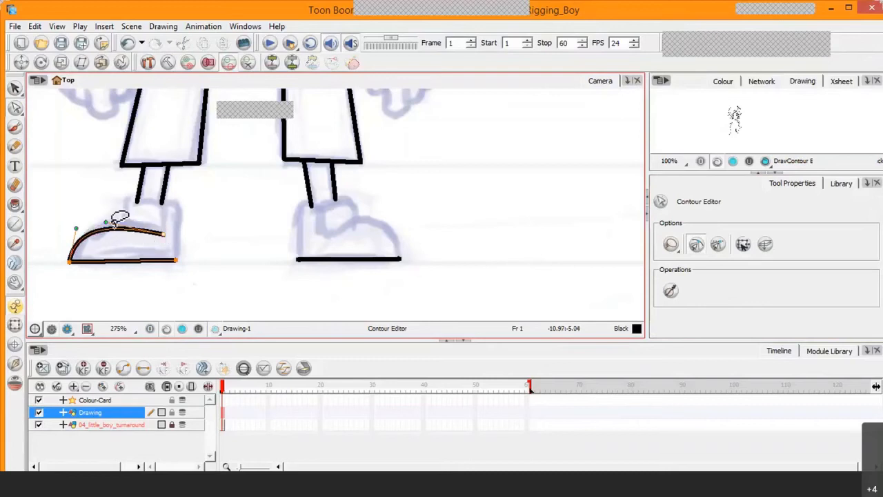
drag(104, 213, 107, 213)
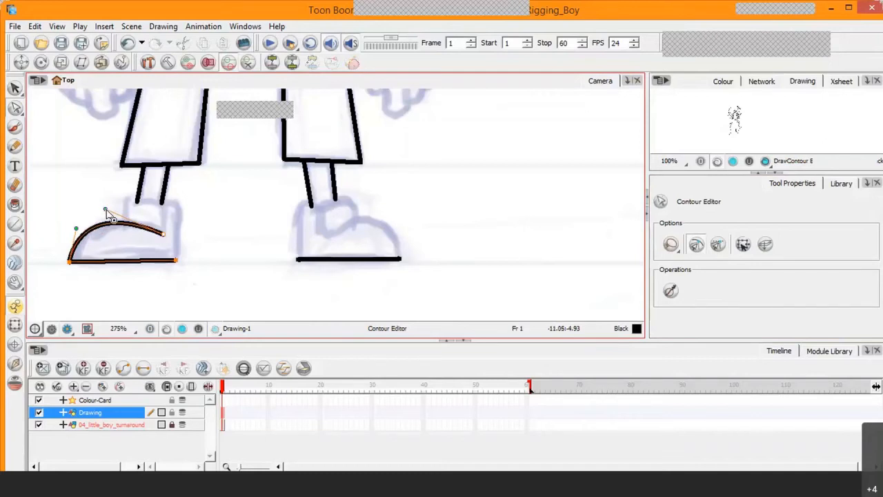
Draw straight lines for the left shoe's heel, both sides of its tongue and the top edge joining them.
click(15, 224)
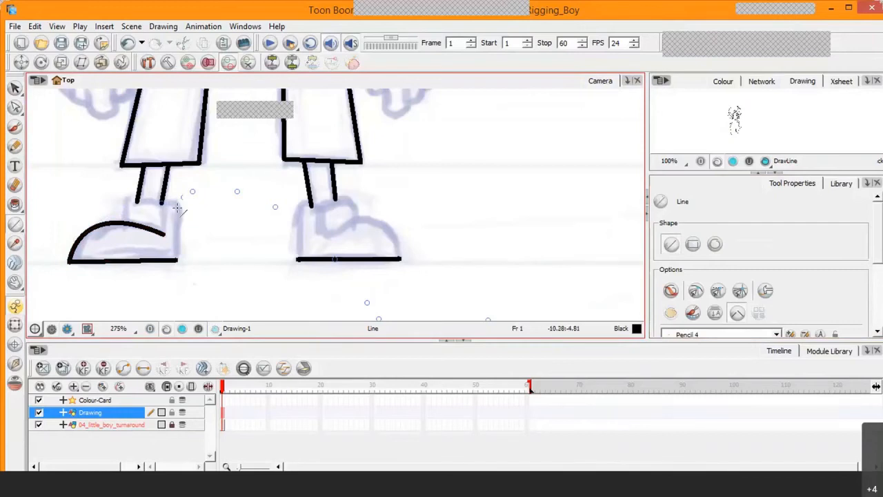
drag(177, 202, 177, 260)
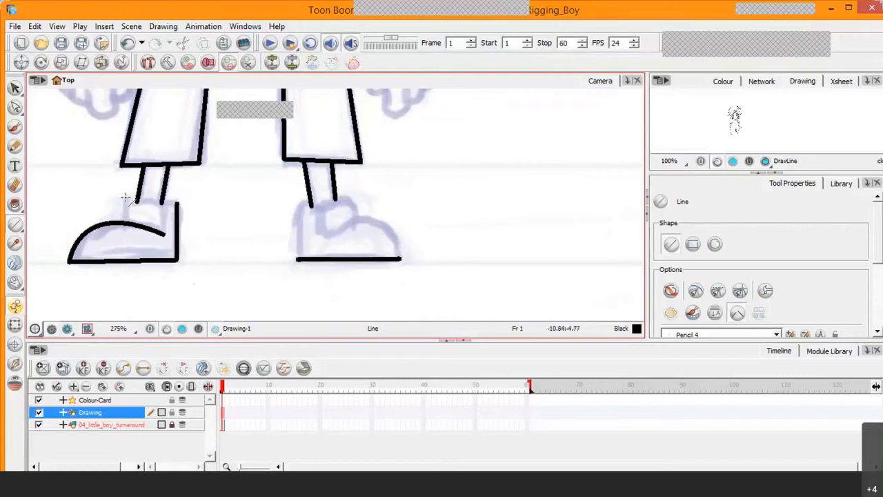
drag(125, 196, 126, 212)
mouse_move(125, 199)
mouse_down()
mouse_move(127, 246)
mouse_move(177, 205)
mouse_up()
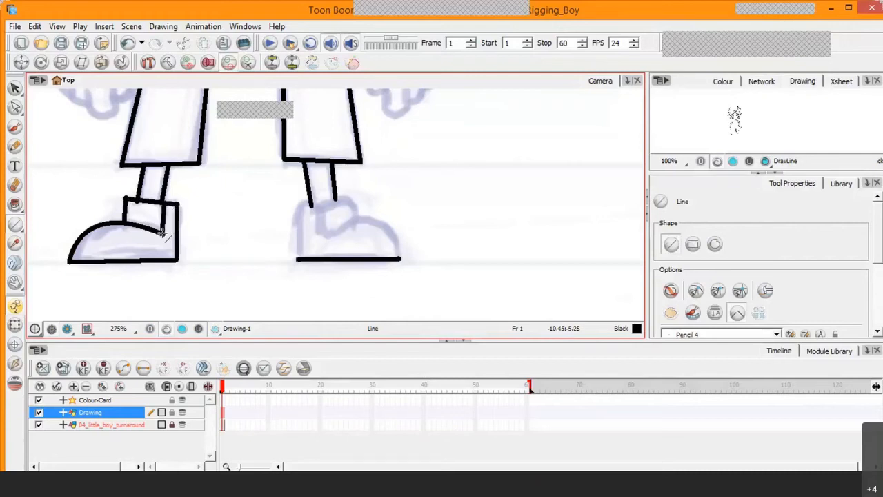
drag(162, 233, 162, 233)
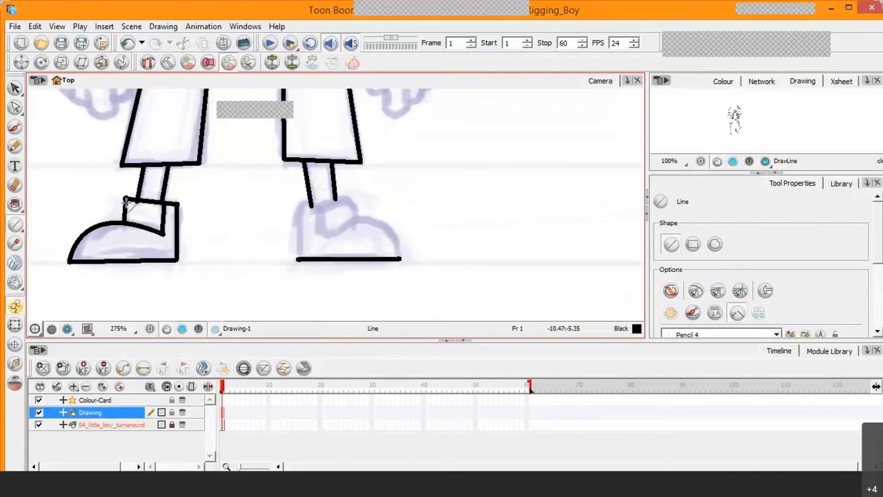
Try to arch the left shoe's top edge line with the Contour Editor, comparing it with the sketch underneath.
click(15, 107)
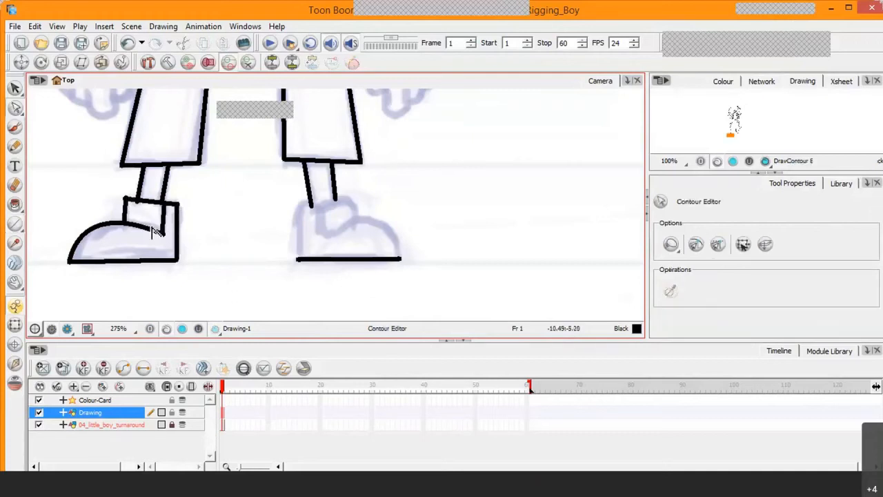
click(153, 201)
double_click(153, 201)
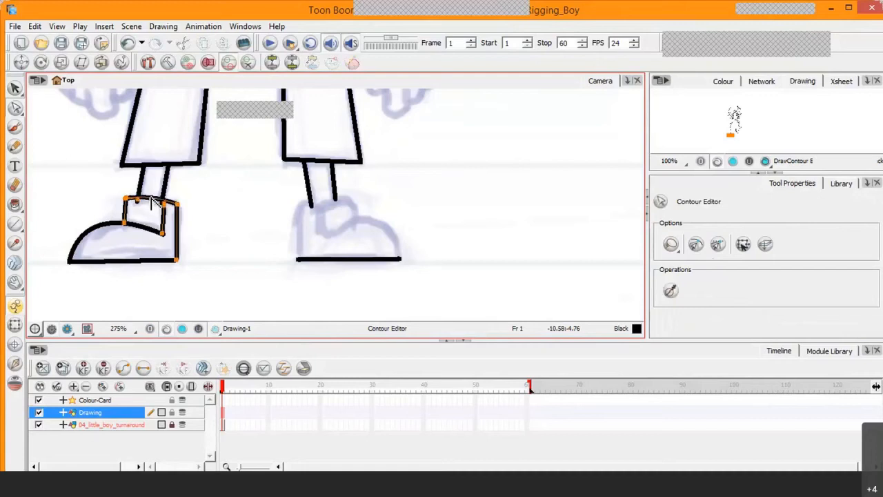
click(38, 411)
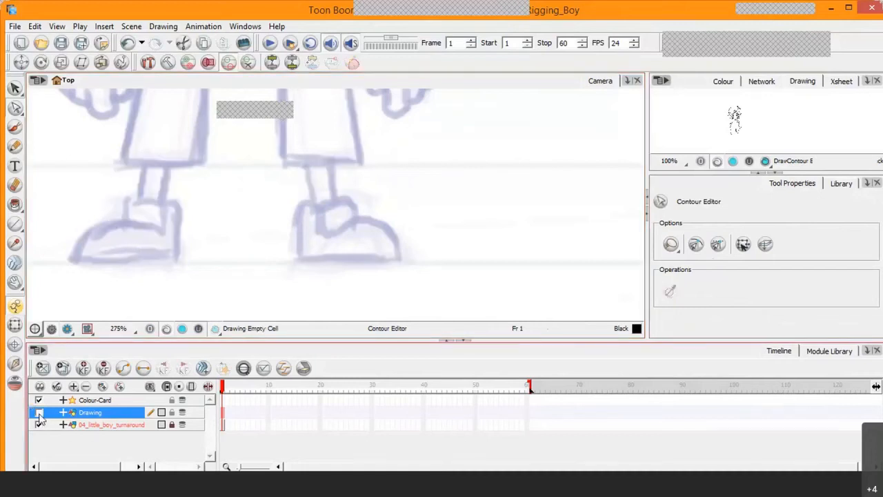
click(38, 412)
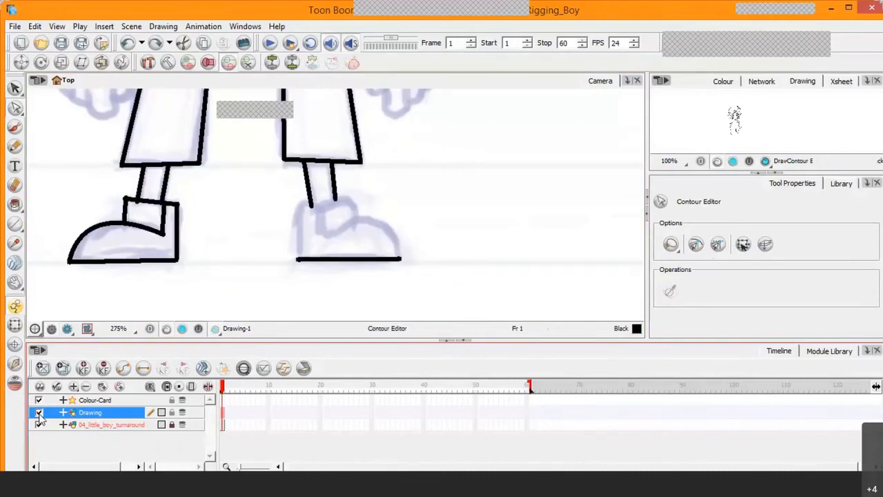
Delete the straight top edge line across the left shoe's opening.
key(alt+s)
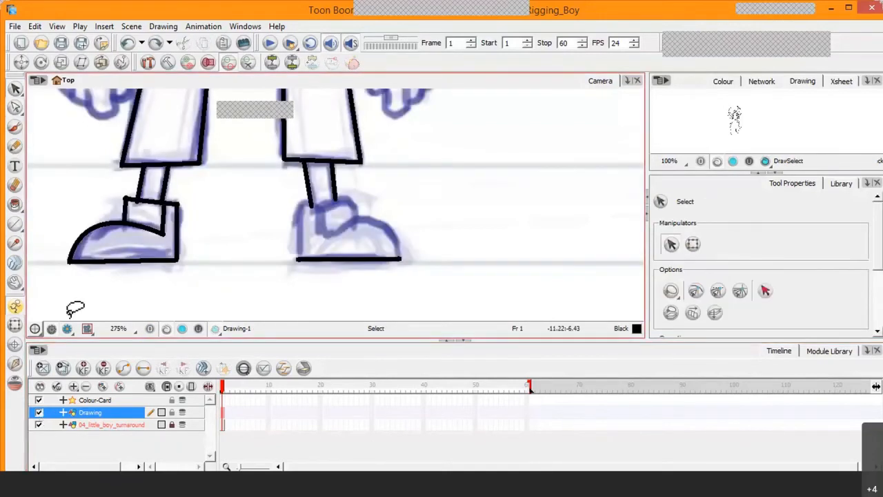
click(159, 201)
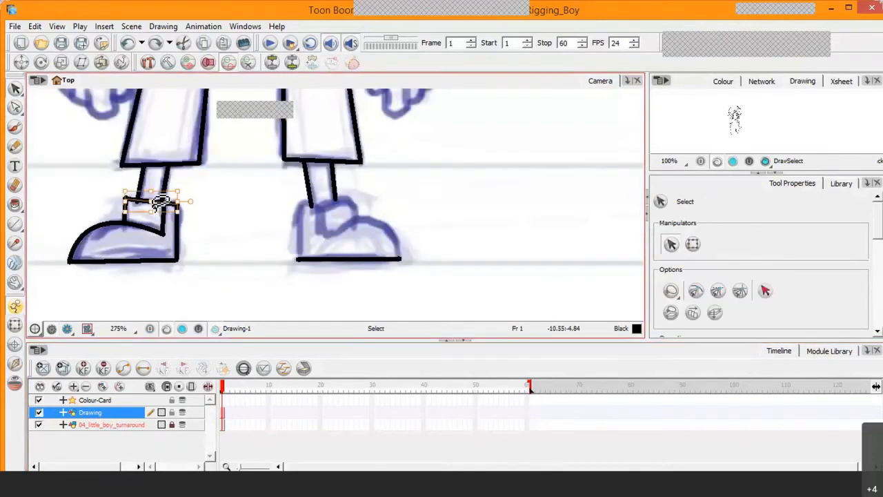
key(Delete)
Shorten the lower ends of both left leg lines and the top of the tongue's inner line so they no longer touch.
key(2)
key(2)
key(2)
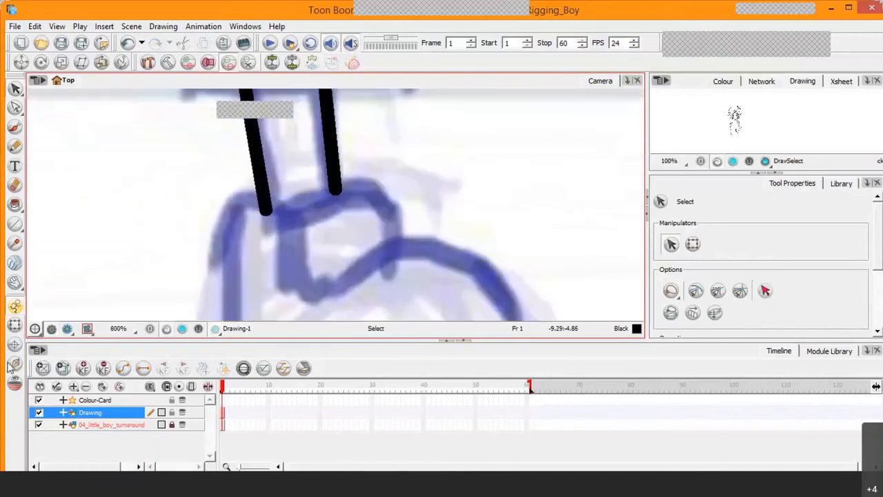
click(15, 284)
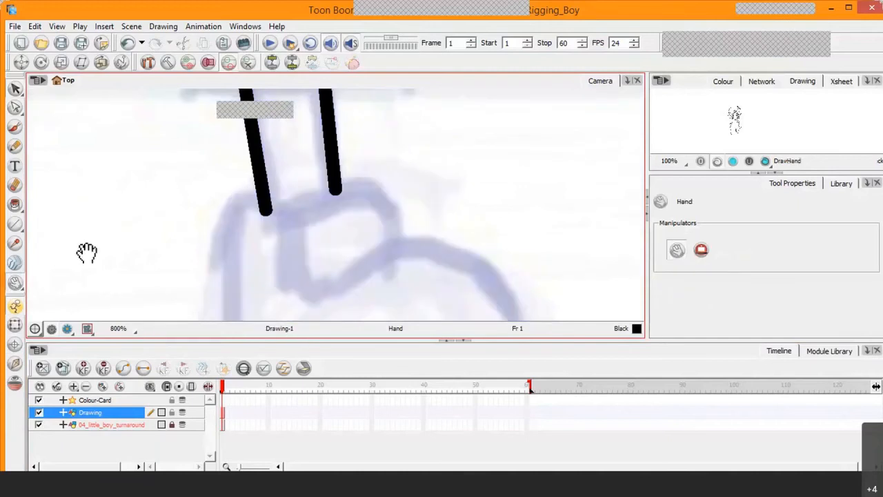
mouse_move(87, 251)
mouse_down()
mouse_move(351, 167)
mouse_move(518, 239)
mouse_up()
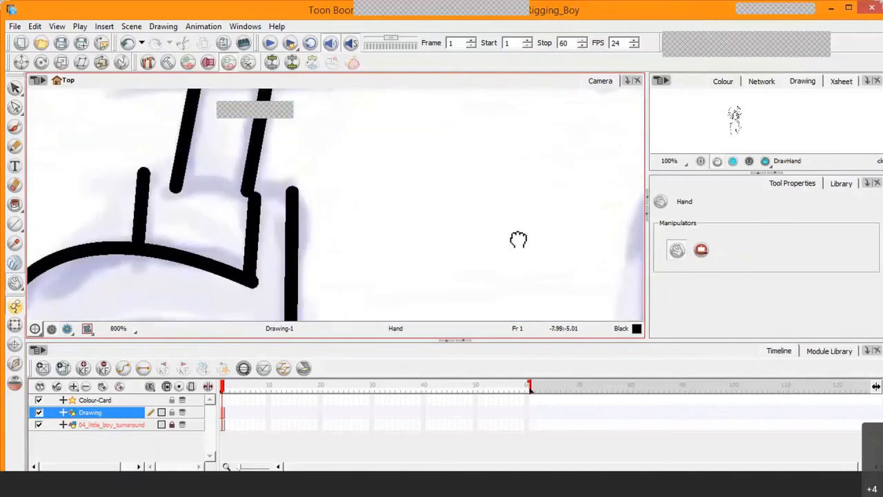
click(14, 107)
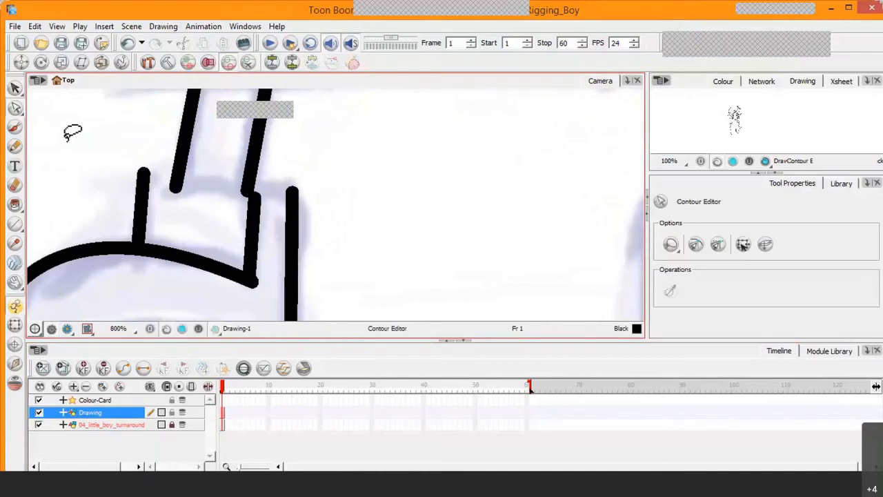
click(176, 193)
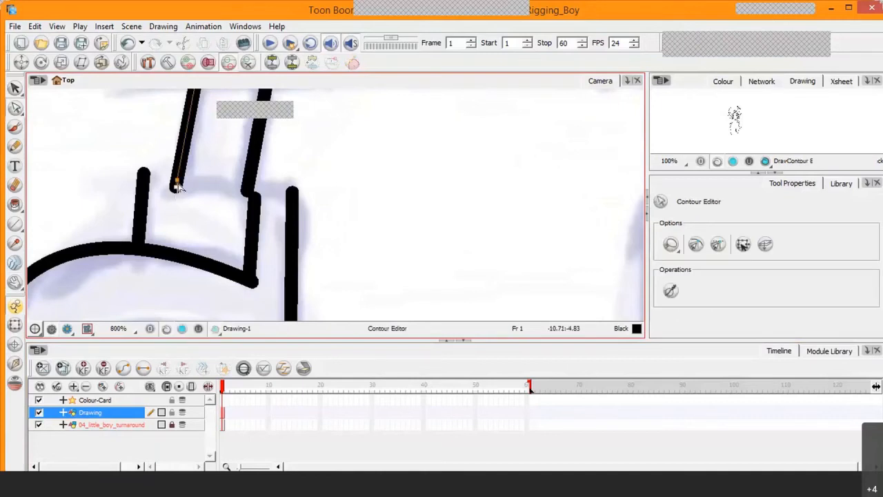
click(177, 178)
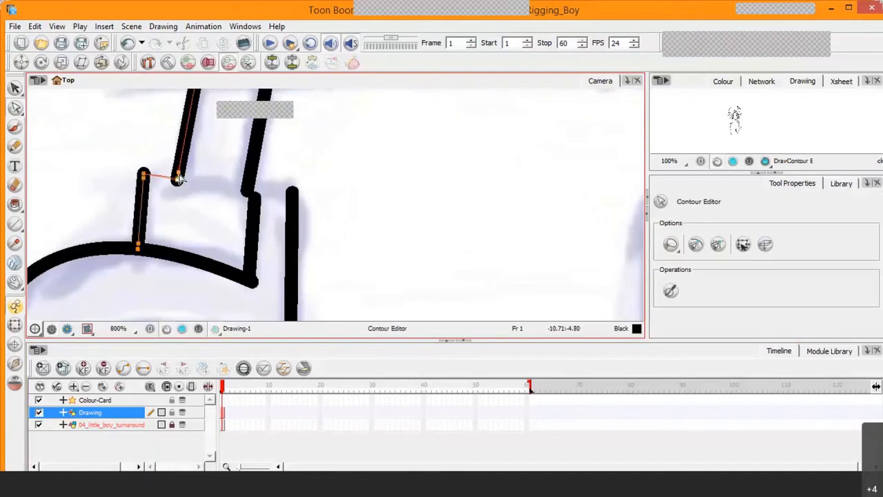
key(ctrl+a)
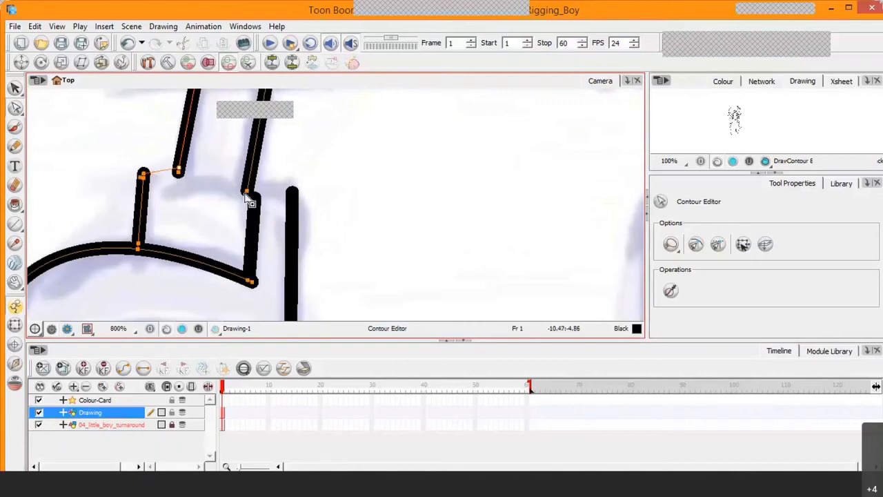
mouse_move(245, 191)
mouse_down()
mouse_move(247, 180)
mouse_move(255, 211)
mouse_up()
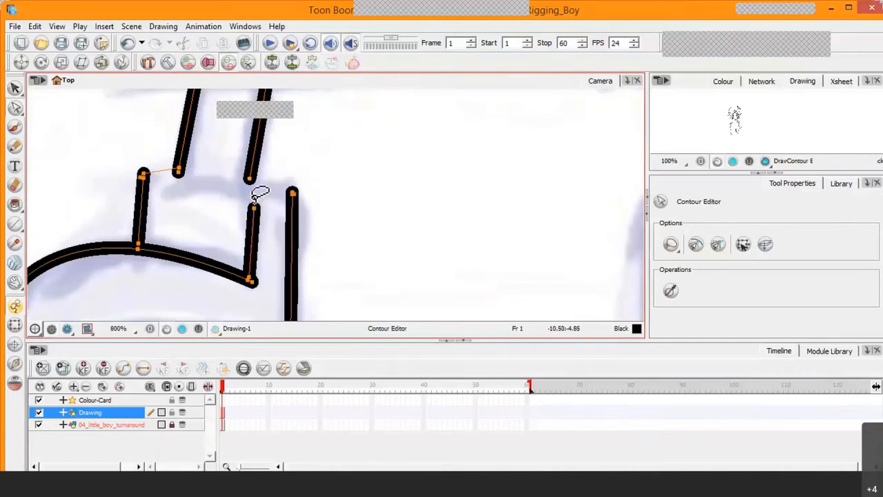
Draw a straight line across the top of the left shoe's tongue and arch it upward with the Contour Editor.
click(16, 224)
drag(166, 192, 256, 201)
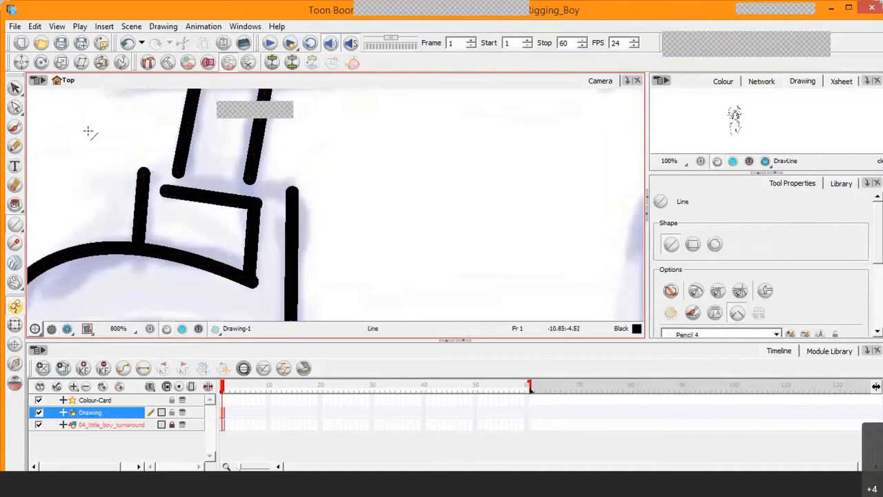
click(16, 109)
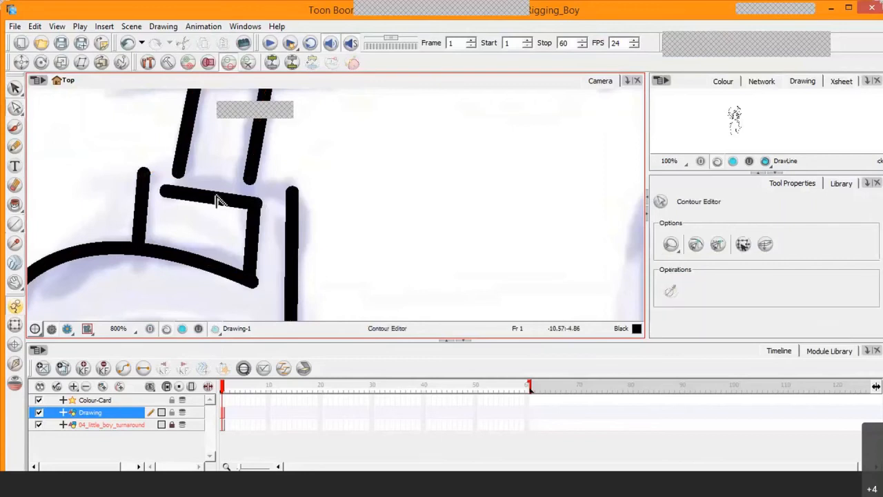
click(213, 197)
drag(219, 195, 220, 177)
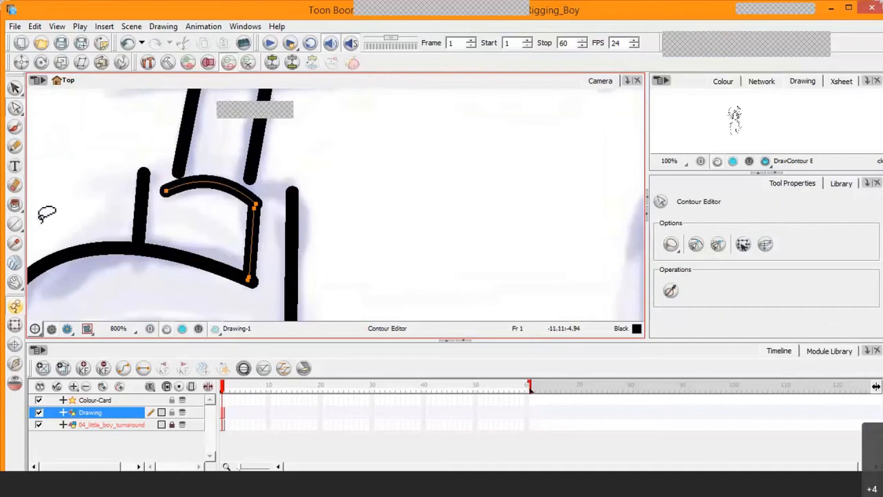
Draw a short line from the tongue's inner corner to the left shoe's heel line and arch it slightly.
click(14, 226)
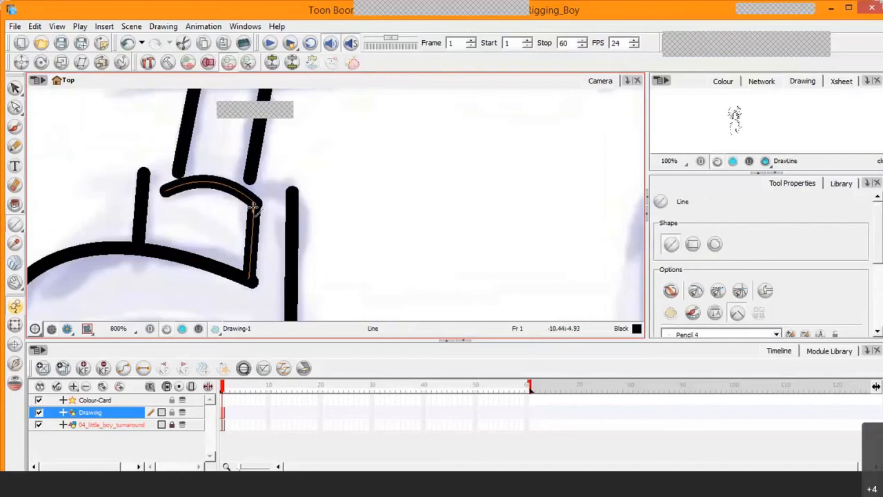
mouse_move(257, 205)
mouse_down()
mouse_move(299, 191)
mouse_move(291, 200)
mouse_up()
key(alt+q)
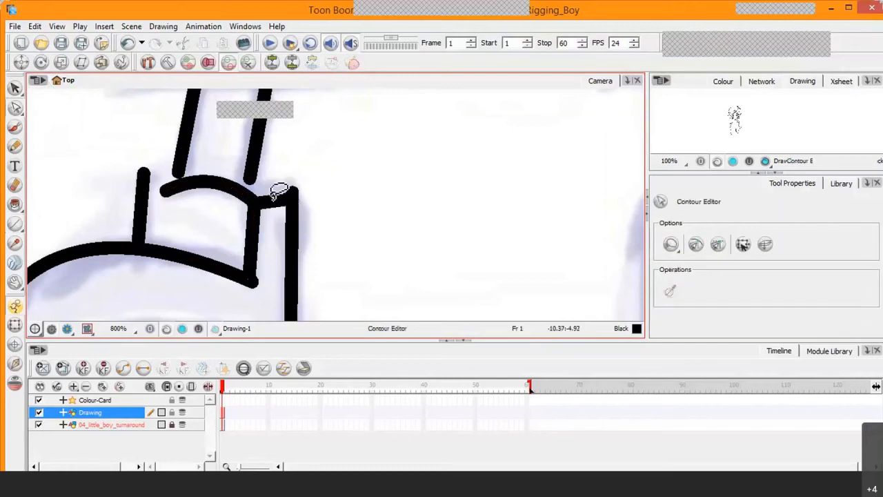
click(278, 194)
click(289, 193)
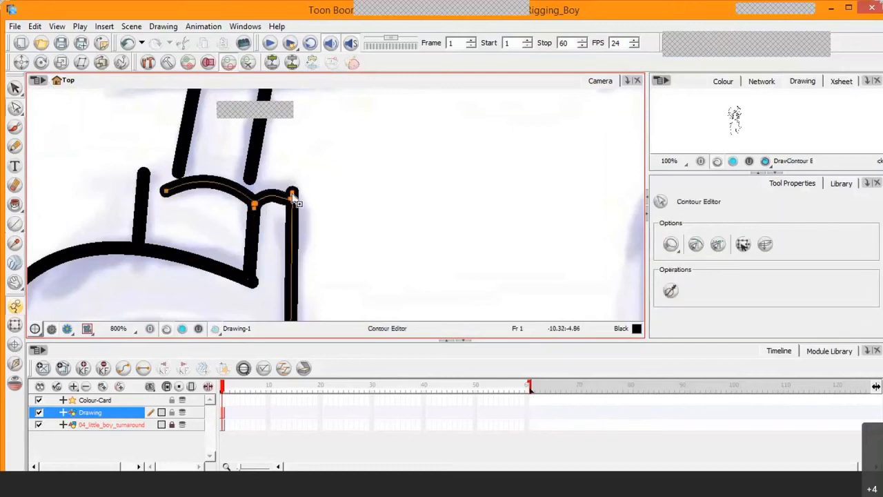
Lower the top points of the left shoe's heel line so it ends at the short arched line.
click(301, 183)
click(292, 197)
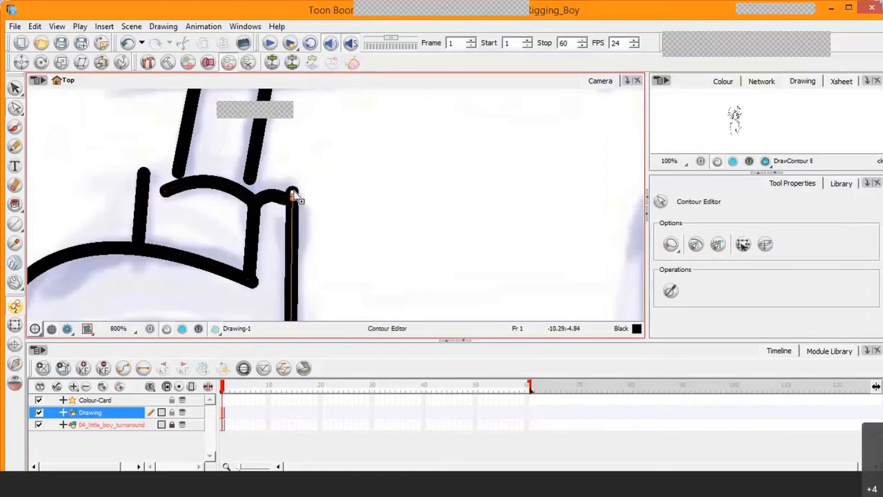
click(292, 198)
click(294, 199)
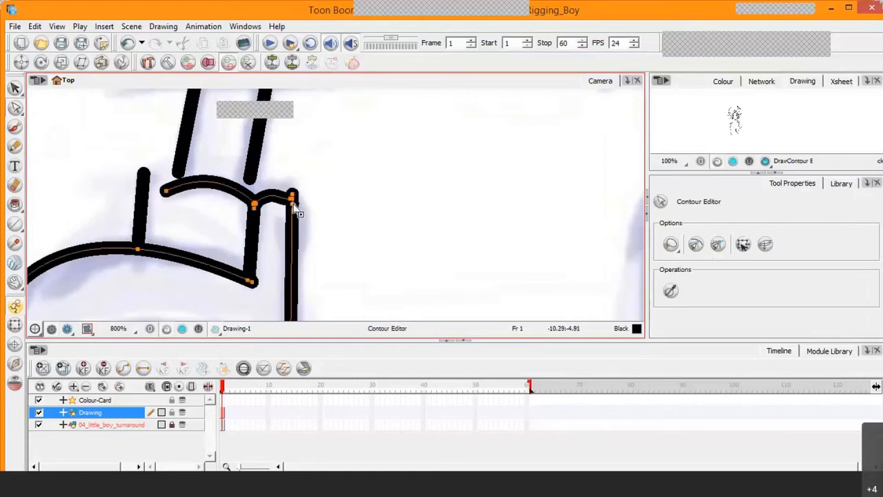
click(294, 199)
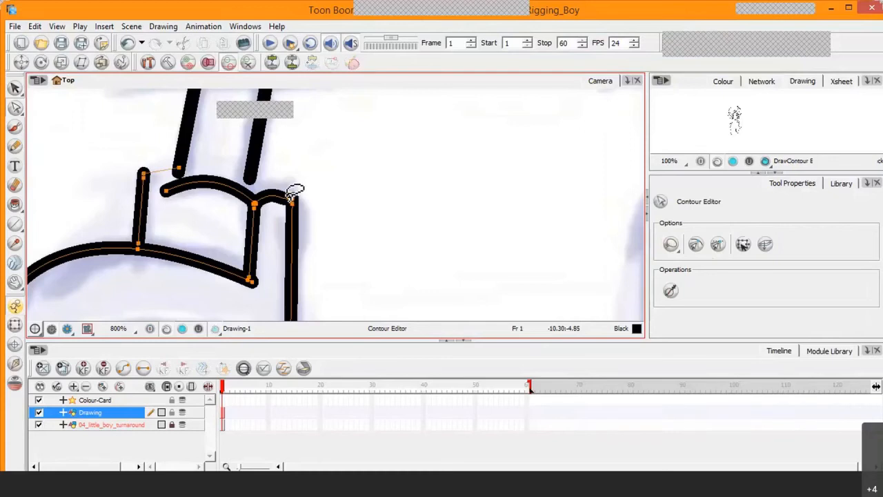
Extend the lower ends of both left leg lines down to the shoe's arched top edge.
click(266, 172)
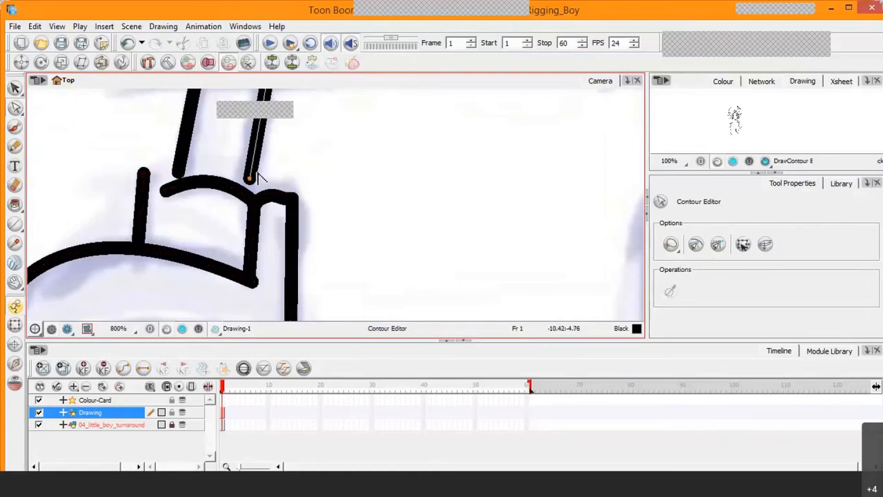
click(251, 180)
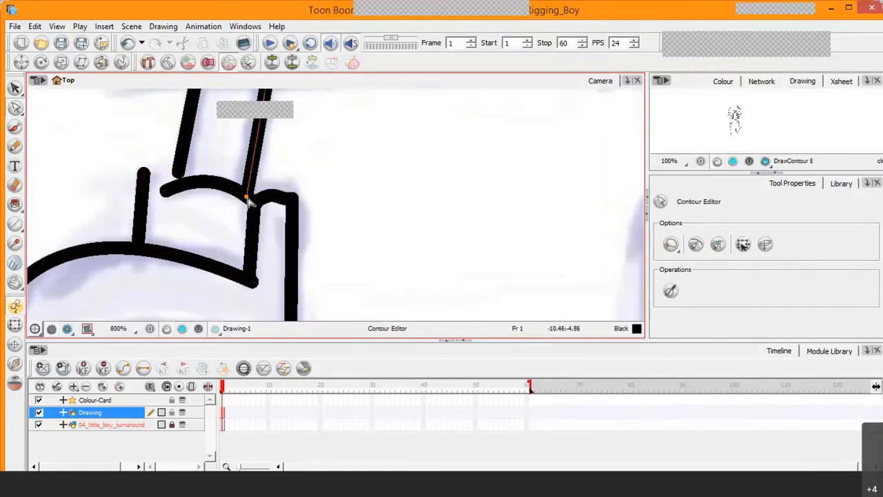
click(181, 169)
shift+click(175, 175)
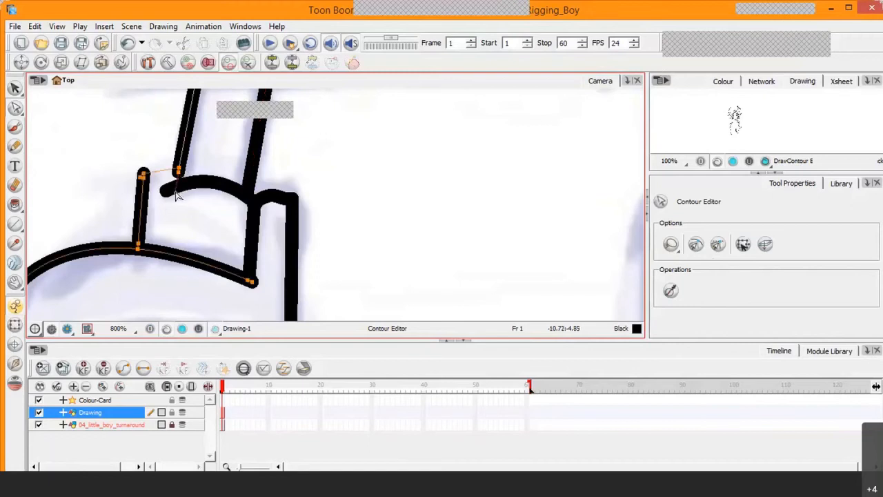
shift+click(173, 192)
shift+click(174, 190)
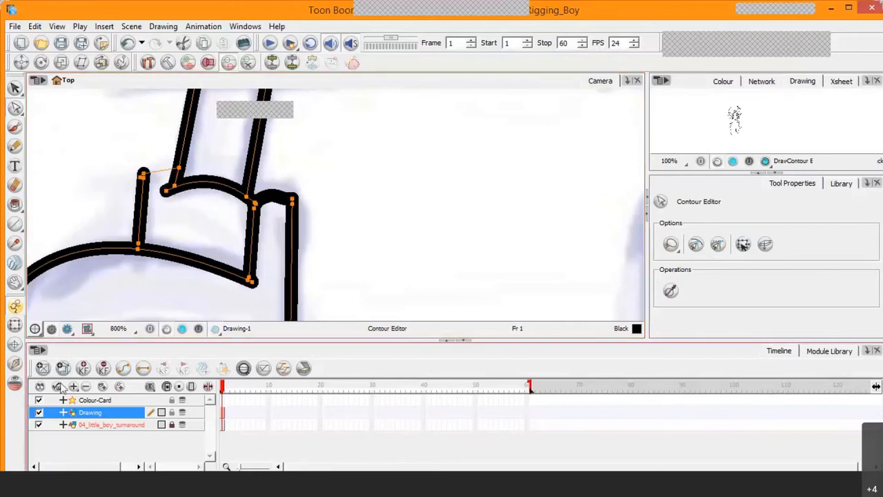
Compare the inked left shoe with the sketch and stretch its arched top edge out to the tongue's outer line.
click(38, 413)
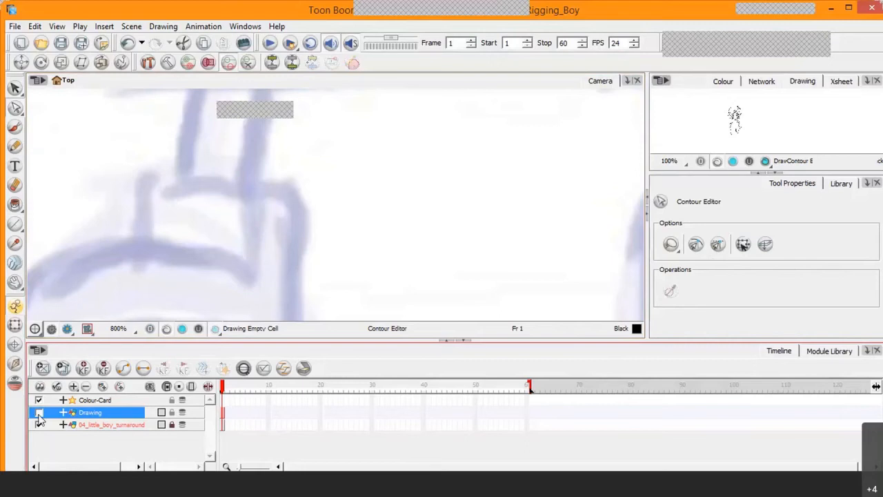
click(39, 412)
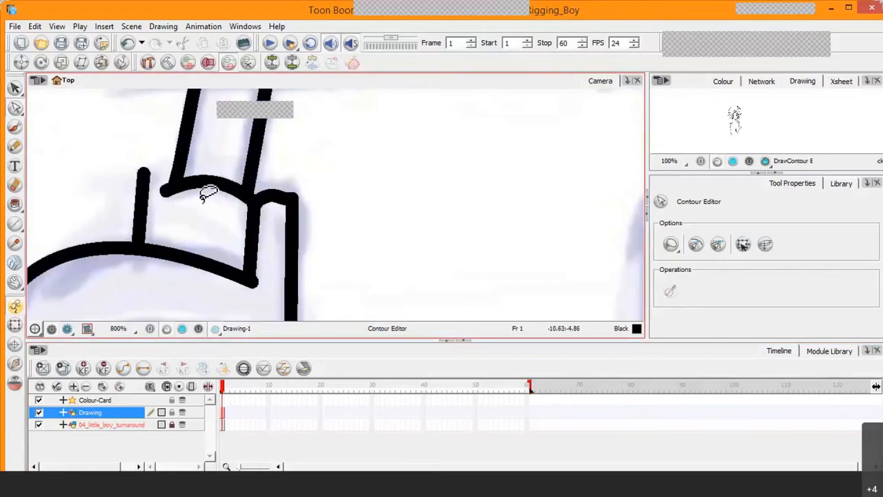
key(alt+s)
click(204, 184)
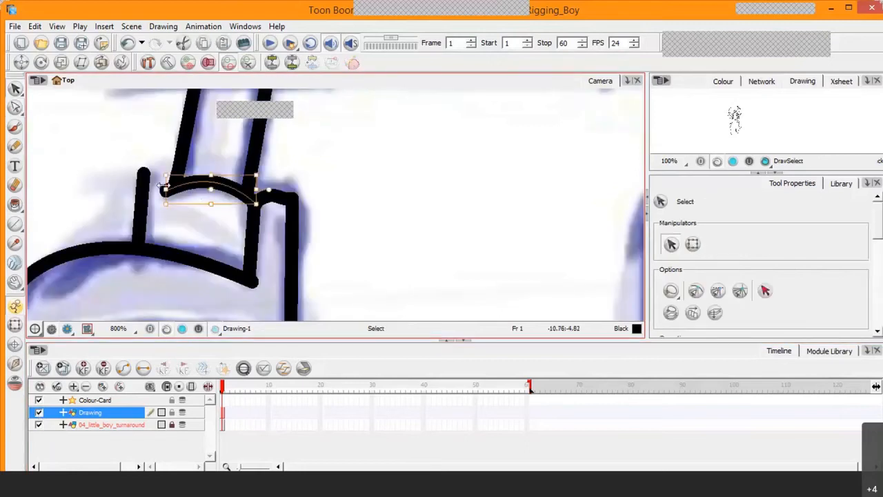
drag(161, 184, 141, 182)
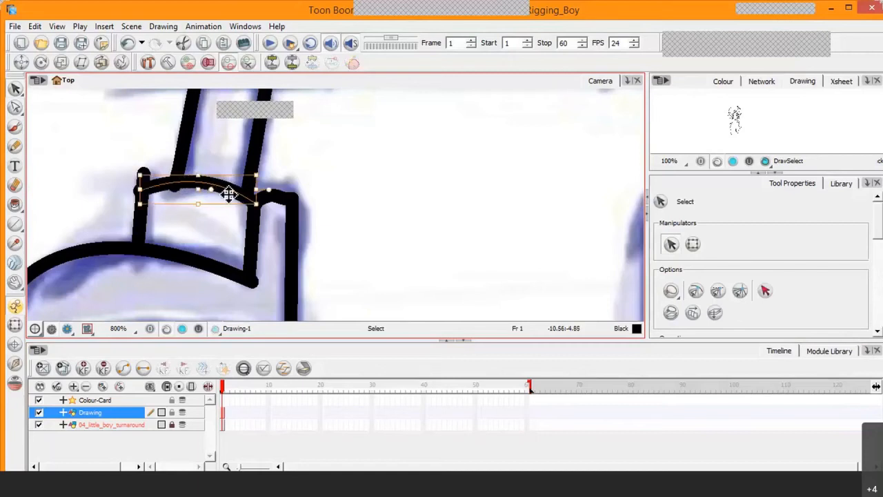
Shorten the left leg's outer line and the top of the tongue's outer line so both end on the arched edge.
click(15, 107)
click(174, 179)
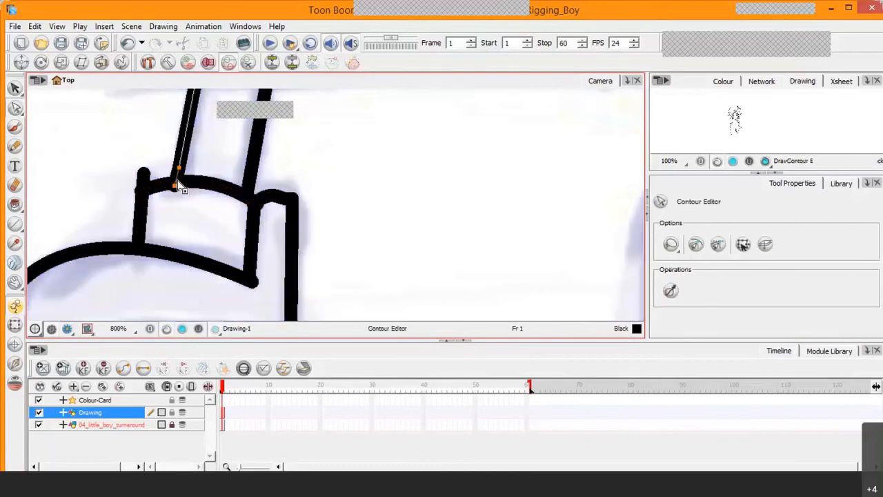
click(177, 186)
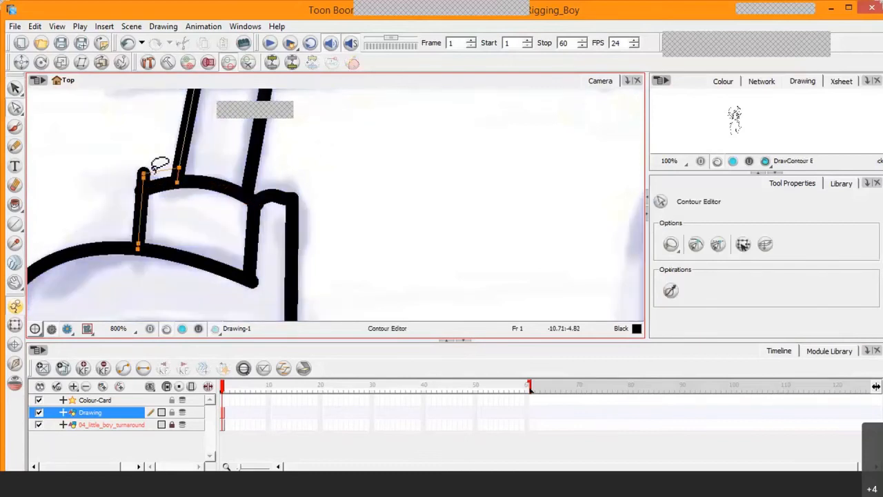
click(145, 181)
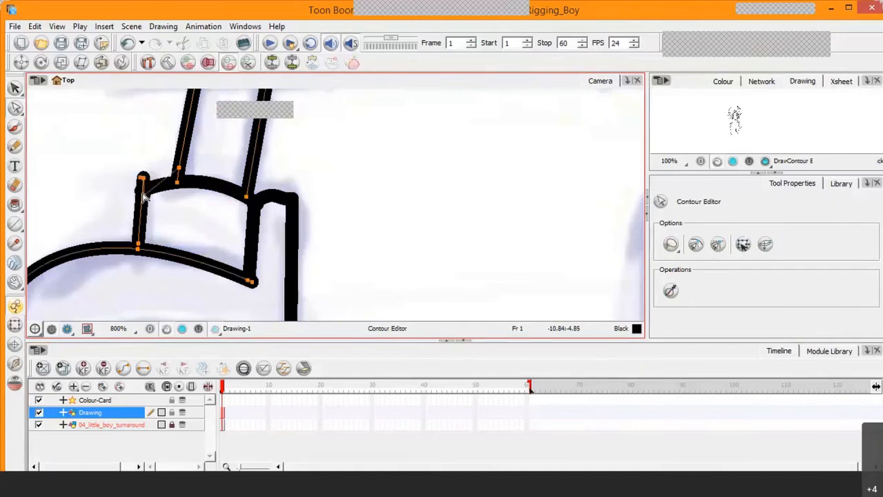
mouse_move(143, 183)
mouse_down()
mouse_move(147, 203)
mouse_move(142, 187)
mouse_up()
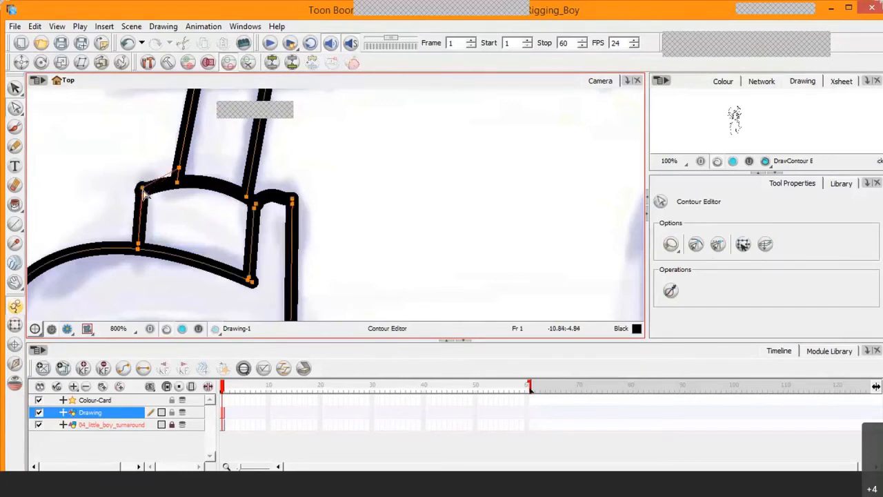
click(142, 148)
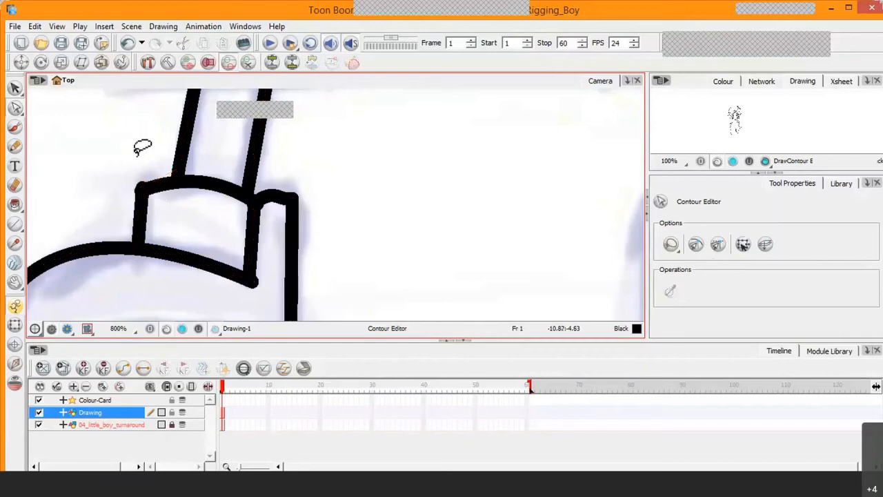
Delete the sole line under the right shoe and save the scene.
key(2)
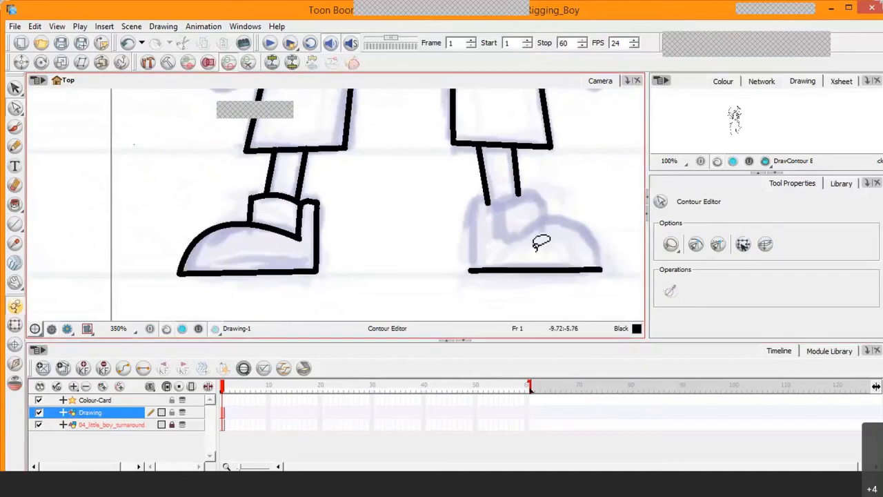
click(536, 269)
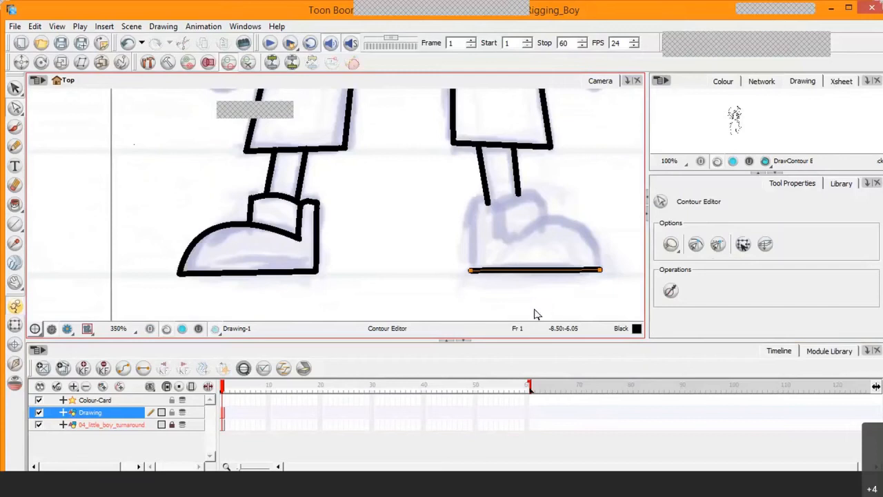
key(alt+s)
key(Delete)
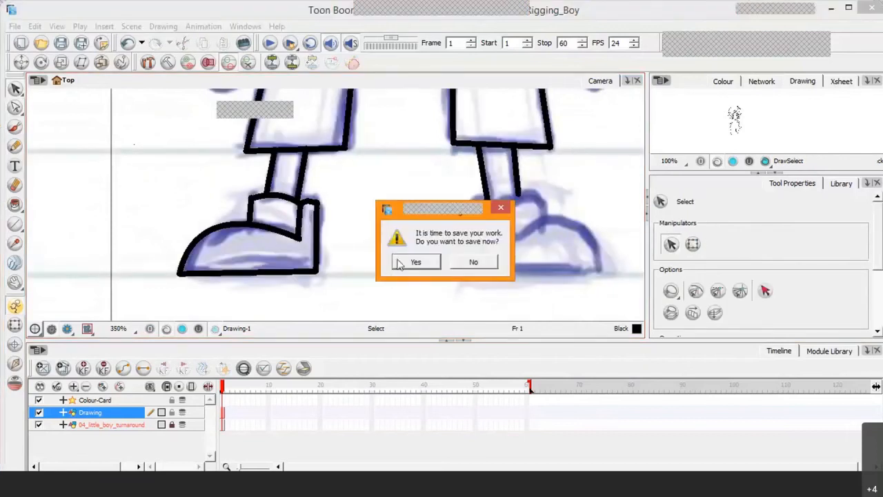
click(413, 262)
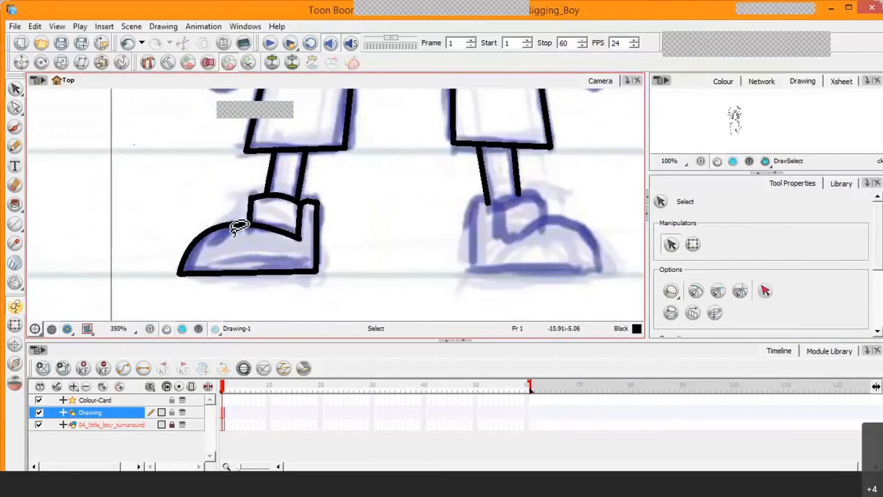
Select all lines of the left shoe, duplicate them and move the copy between the two feet.
mouse_move(235, 228)
mouse_down()
mouse_move(288, 220)
mouse_move(312, 292)
mouse_move(190, 196)
mouse_up()
click(338, 193)
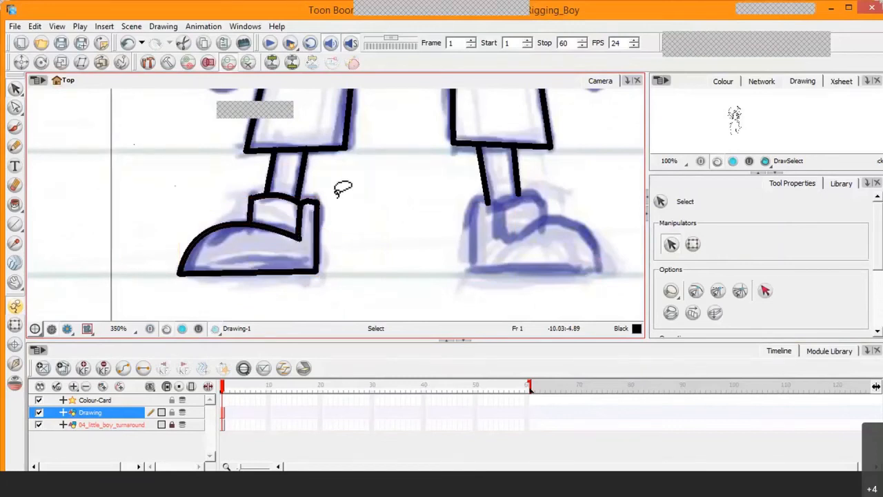
mouse_move(327, 186)
mouse_down()
mouse_move(312, 314)
mouse_move(207, 337)
mouse_move(178, 186)
mouse_move(246, 197)
mouse_move(270, 216)
mouse_move(322, 196)
mouse_up()
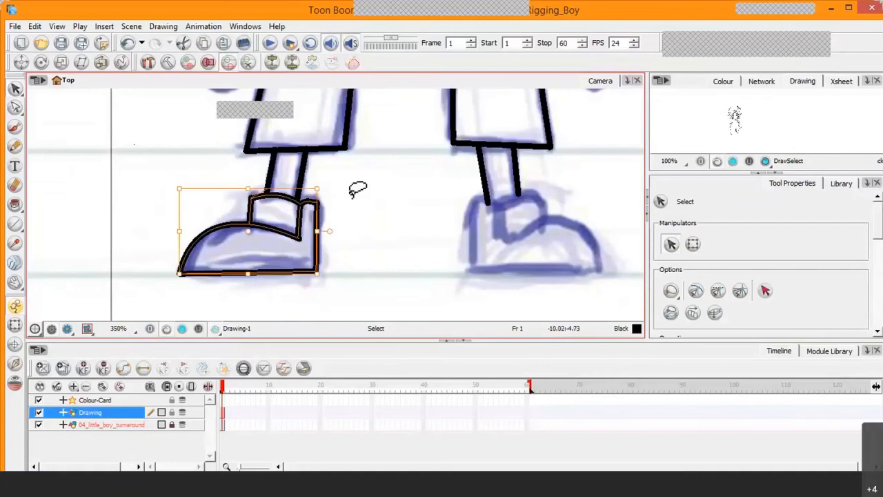
key(Right)
key(Down)
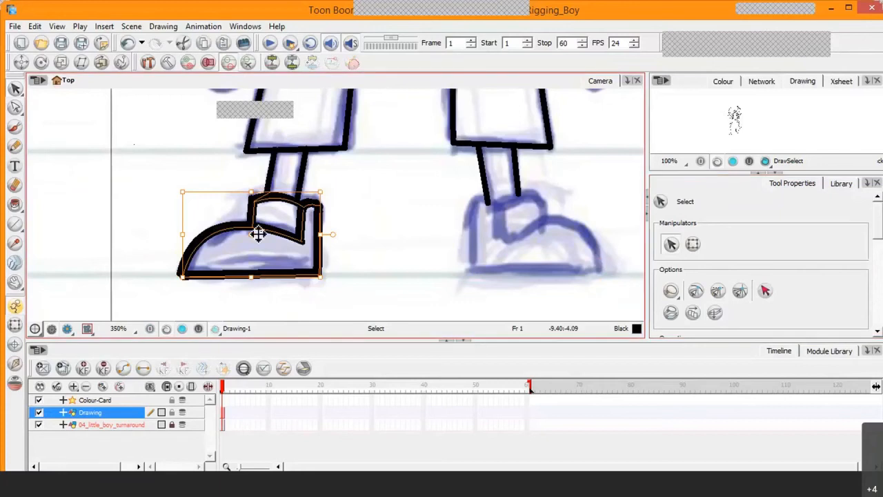
click(461, 261)
click(272, 248)
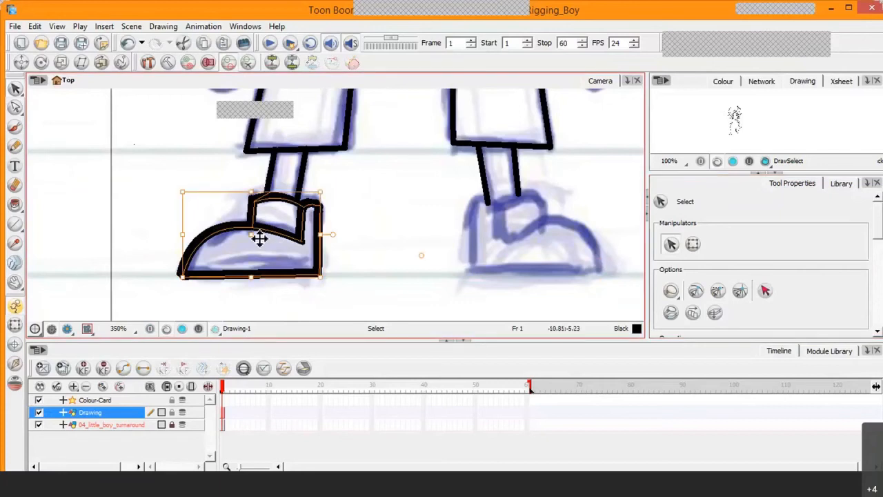
mouse_move(256, 236)
mouse_down()
mouse_move(445, 264)
mouse_move(439, 267)
mouse_up()
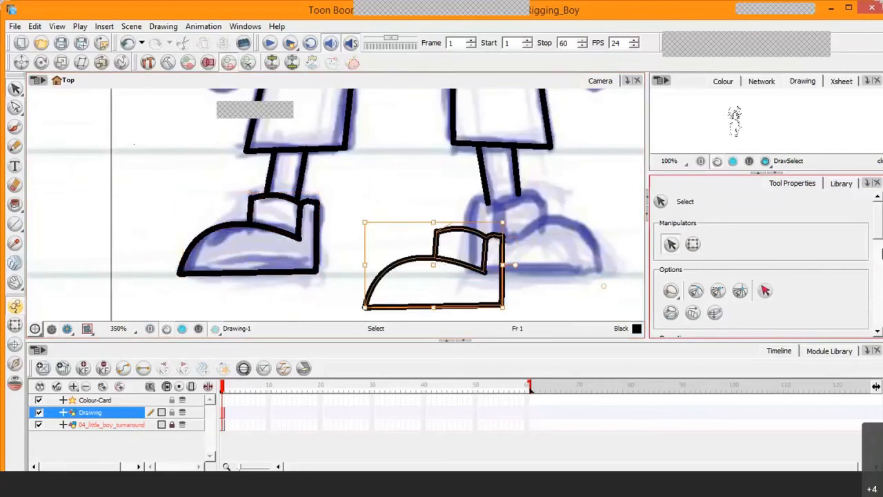
Flip the shoe copy horizontally and nudge it into place over the right shoe's sketch, beneath the right leg.
scroll(759, 276, down, 3)
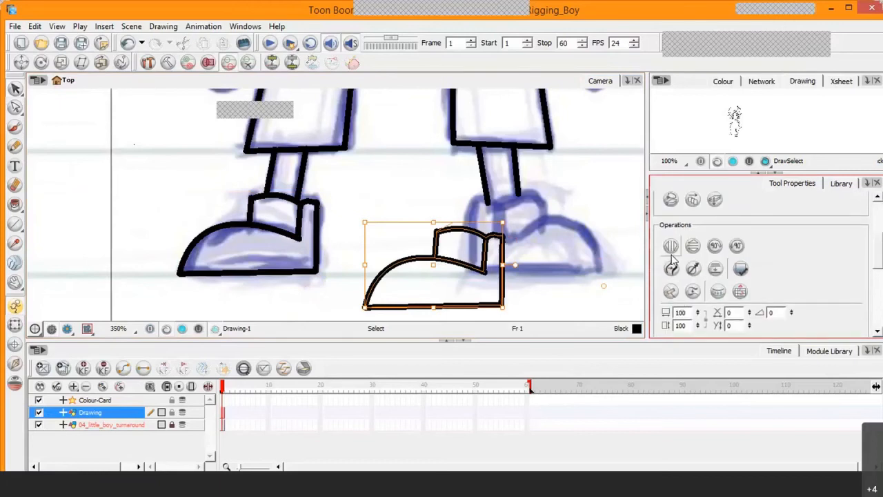
click(670, 247)
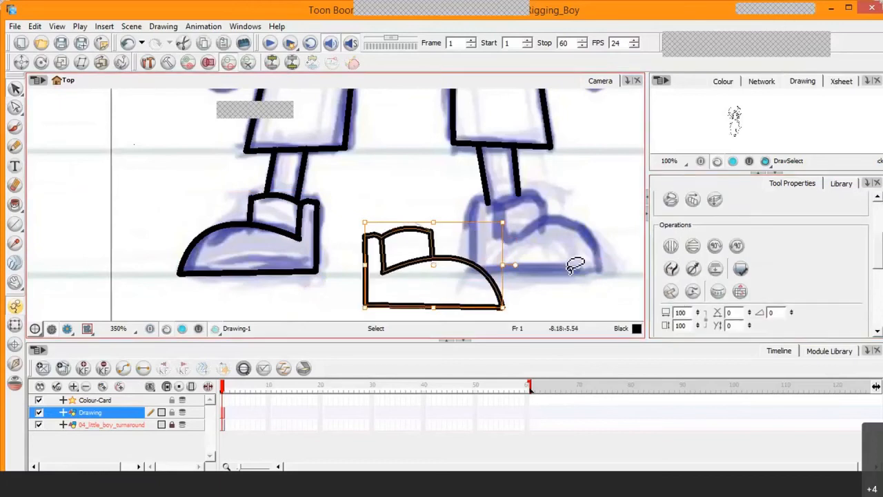
key(Right)
key(Right)
key(Right)
key(Right)
key(Right)
key(Right)
key(Right)
key(Right)
key(Right)
key(Right)
key(Right)
key(Right)
key(Right)
key(Right)
key(Right)
key(Right)
key(Right)
key(Right)
key(Right)
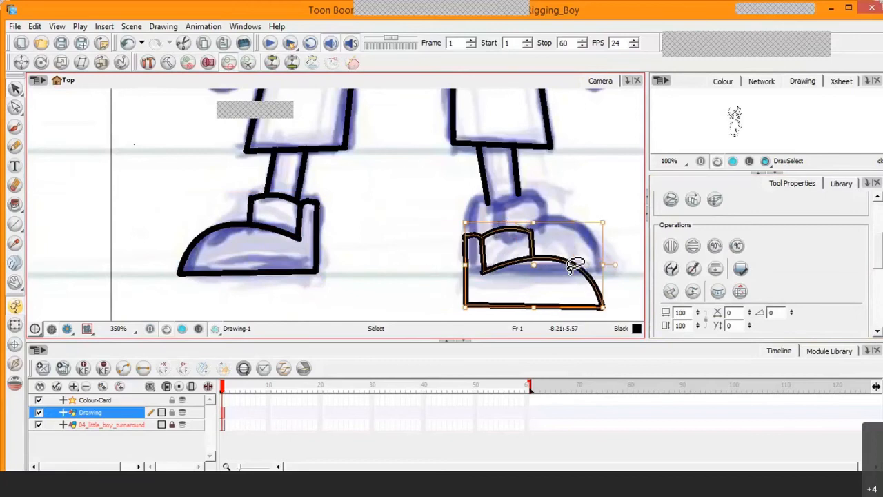
key(Up)
key(Up)
key(Up)
key(Up)
key(Up)
key(Up)
key(Up)
key(Up)
key(Up)
key(Up)
key(Right)
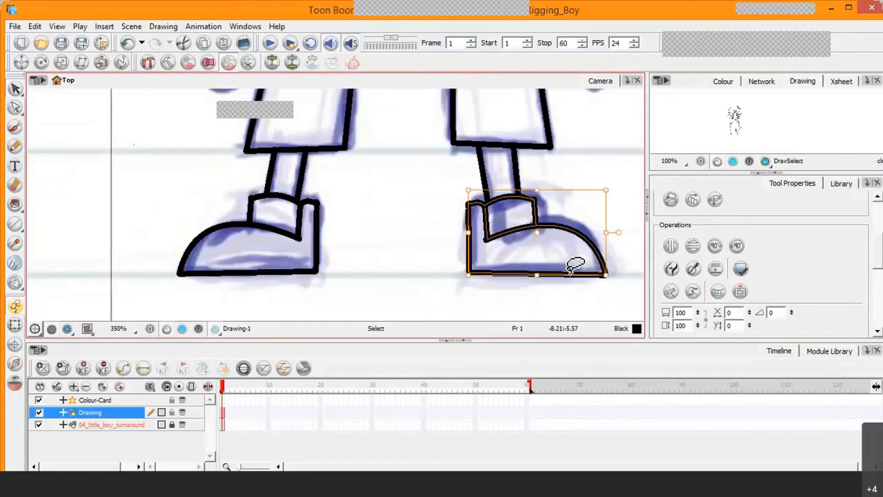
Nudge the flipped shoe copy slightly up and outward so it lines up with the right leg and the shoe's sketch.
key(Right)
key(Up)
key(Up)
key(Up)
key(Up)
key(Up)
key(Right)
key(Right)
key(Right)
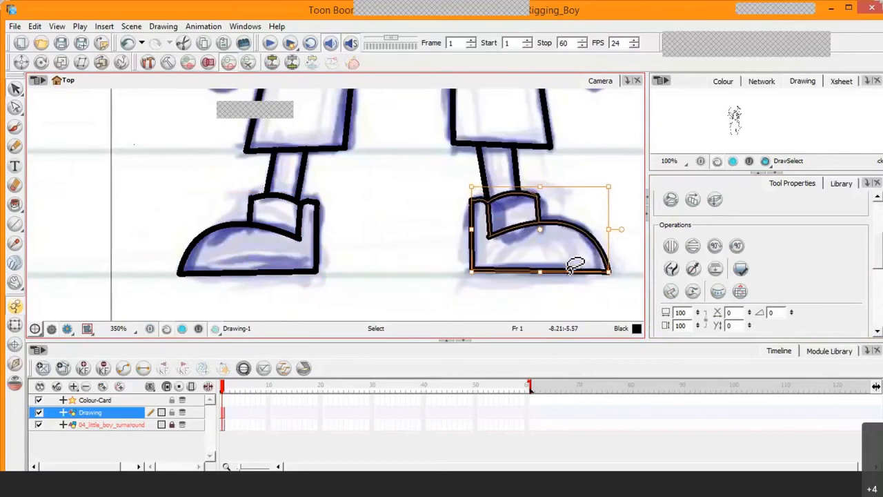
key(Right)
key(Right)
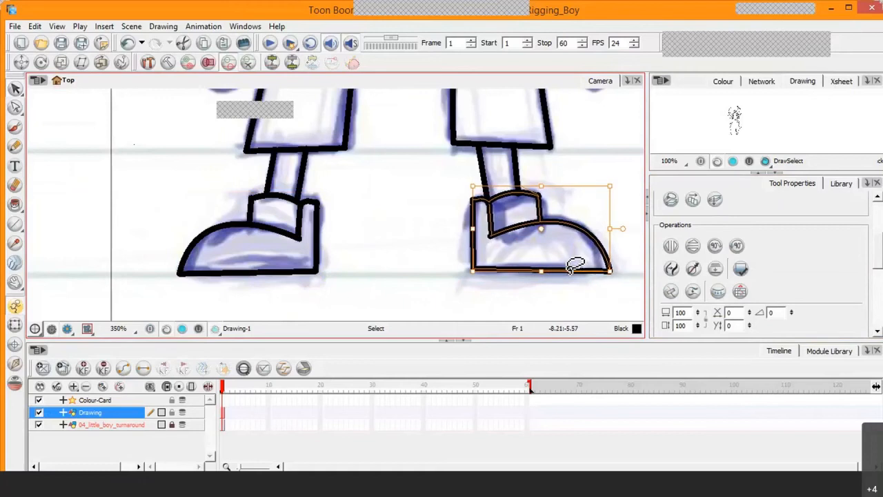
Review the whole inked boy, temporarily hiding the 04_little_boy_turnaround layer to see the line art alone.
scroll(429, 228, down, 4)
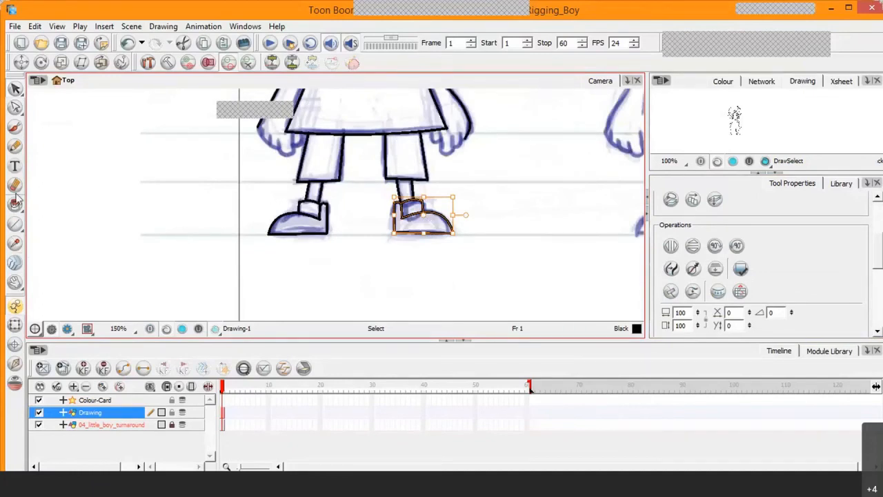
click(15, 282)
drag(238, 200, 195, 290)
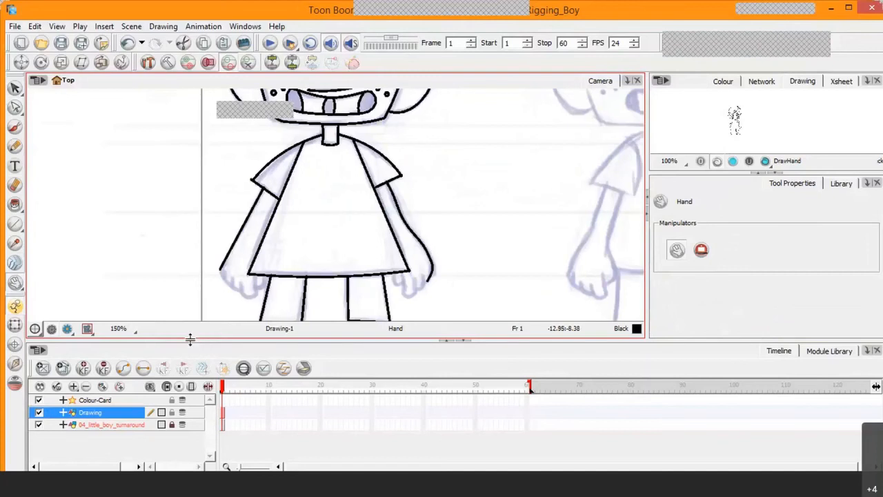
drag(260, 285, 265, 274)
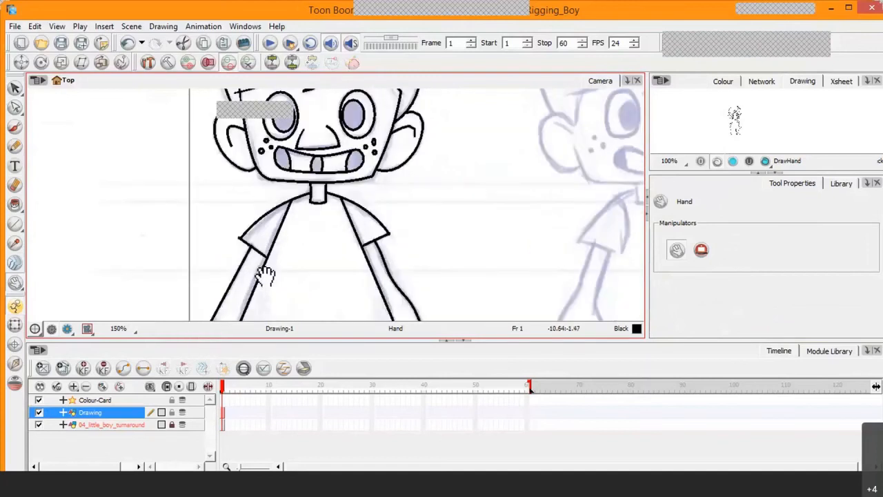
key(2)
key(2)
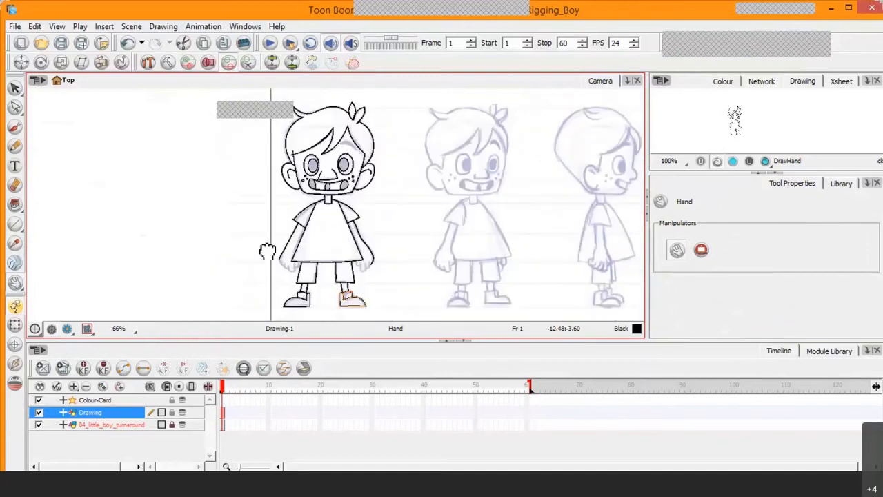
scroll(264, 217, down, 1)
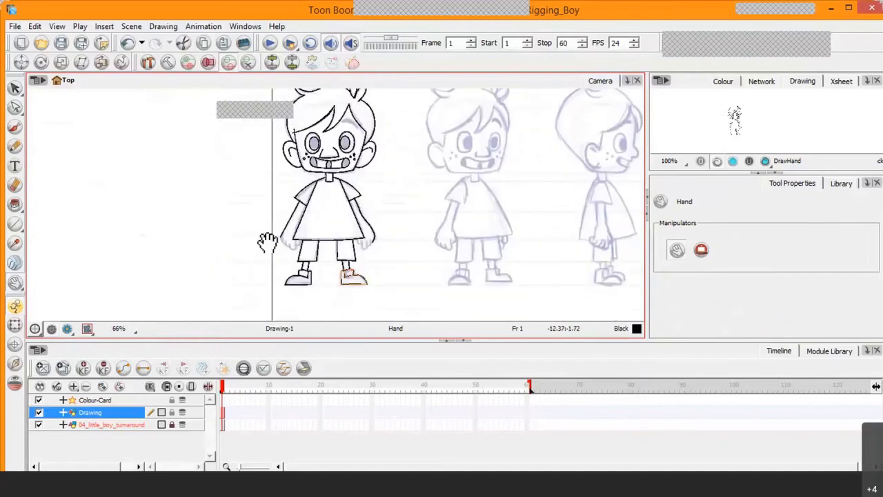
click(38, 425)
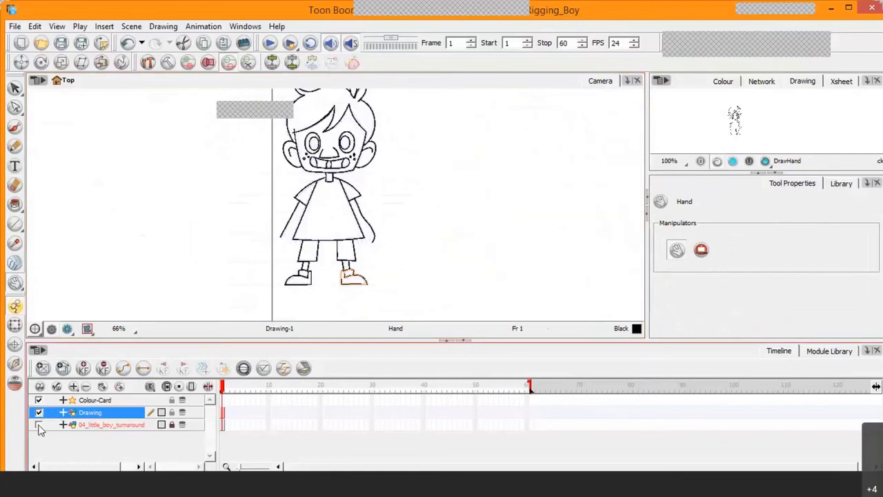
click(39, 426)
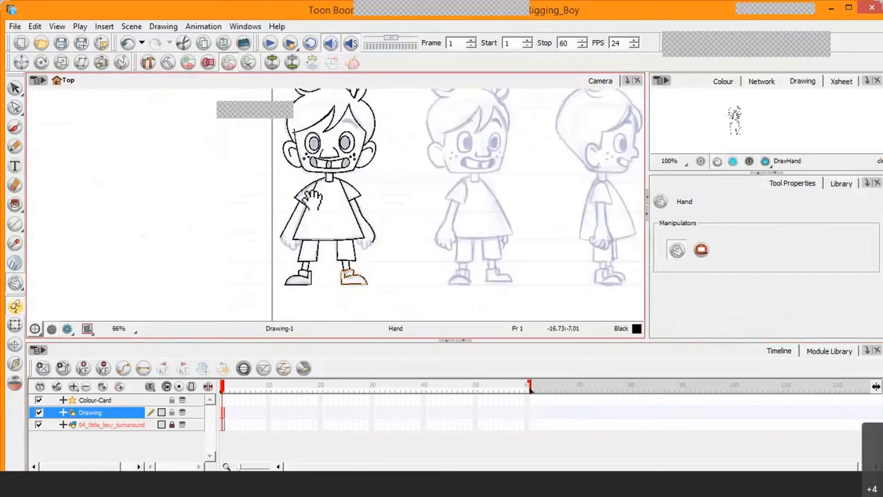
Draw the right eyebrow as a single line over its sketch and bend it into an arch with the Contour Editor.
scroll(332, 157, up, 2)
scroll(331, 157, up, 1)
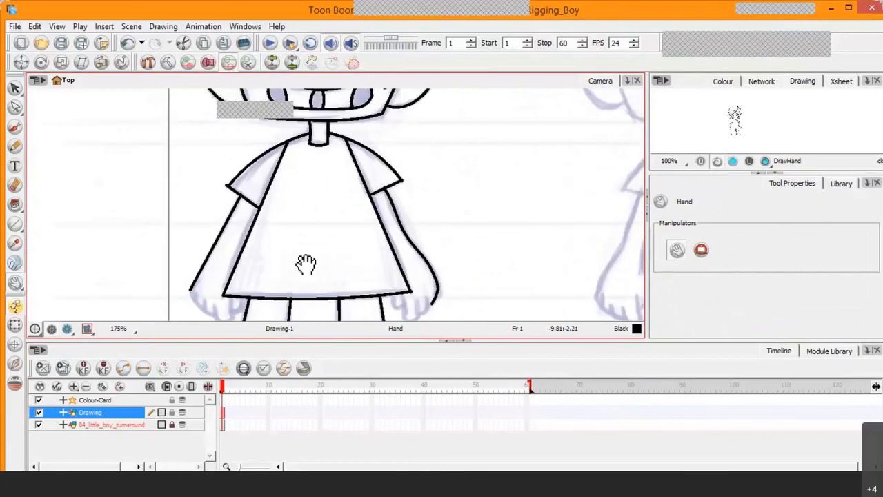
drag(373, 130, 321, 303)
scroll(326, 276, up, 3)
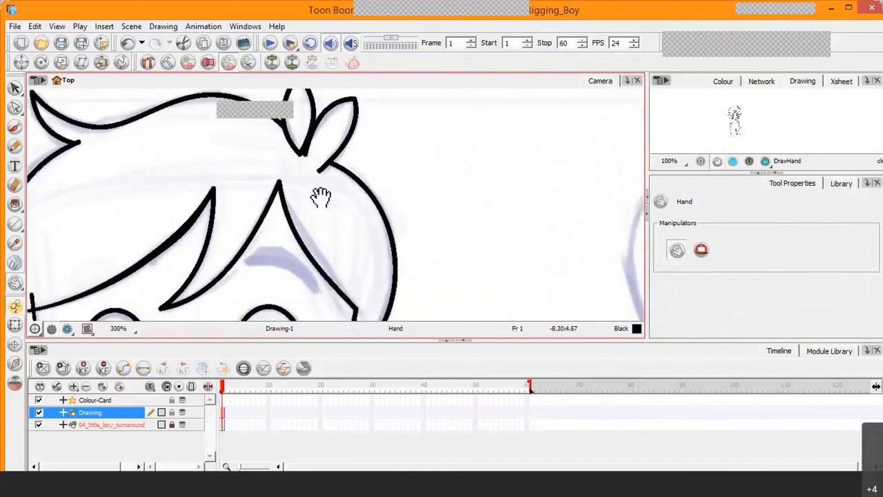
drag(319, 193, 308, 171)
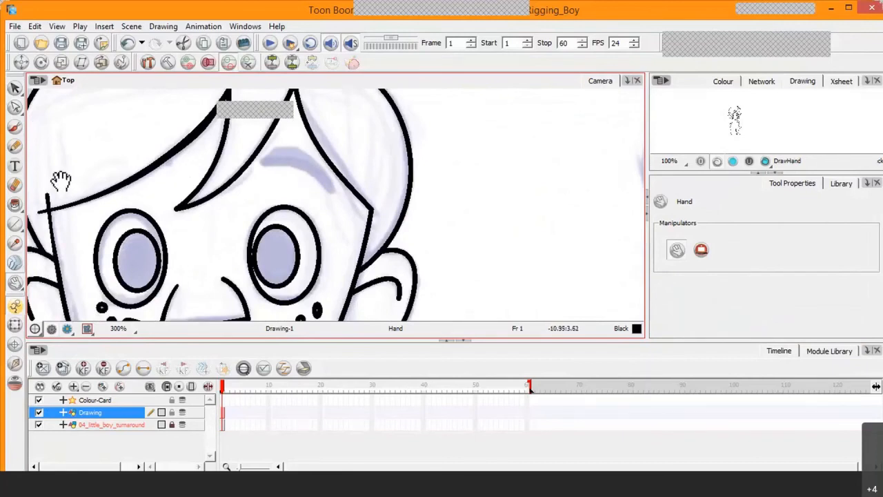
click(16, 224)
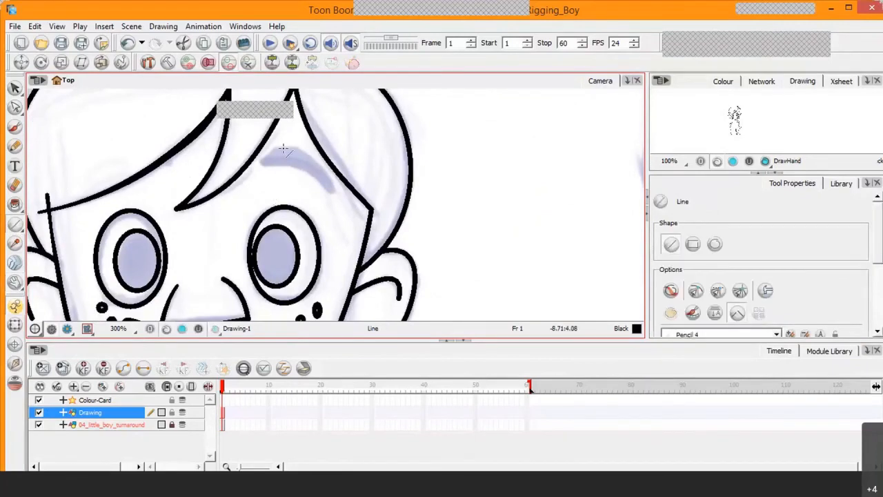
mouse_move(270, 154)
mouse_down()
mouse_move(335, 193)
mouse_move(313, 164)
mouse_move(319, 156)
mouse_move(266, 164)
mouse_move(297, 163)
mouse_up()
key(alt+q)
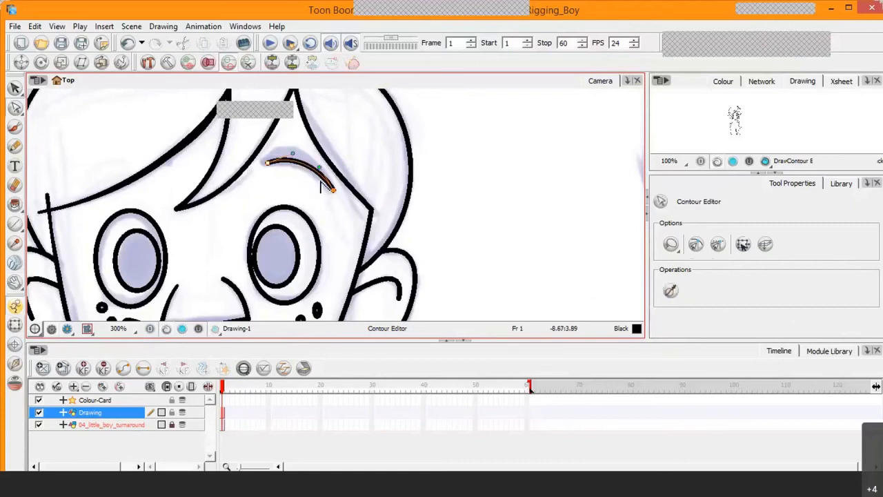
drag(332, 191, 328, 188)
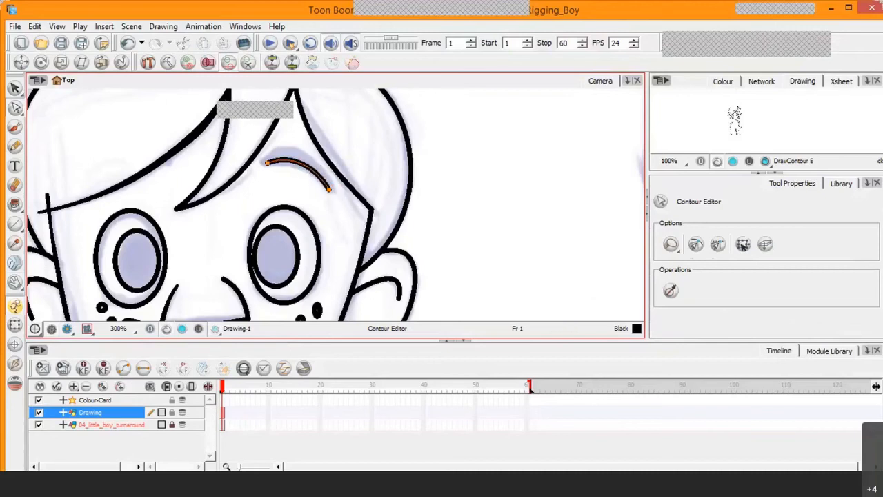
Thicken the right eyebrow with the Pencil Editor so it is widest at the inner end and tapers toward the outer end.
click(14, 110)
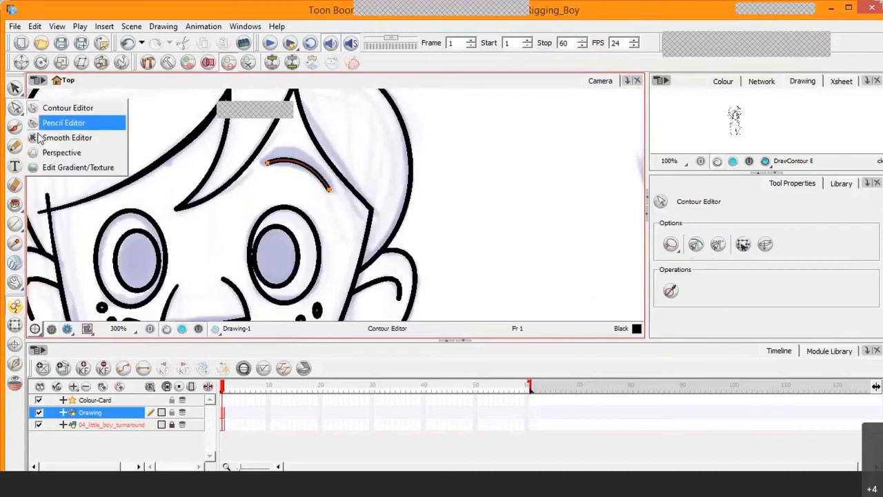
click(76, 120)
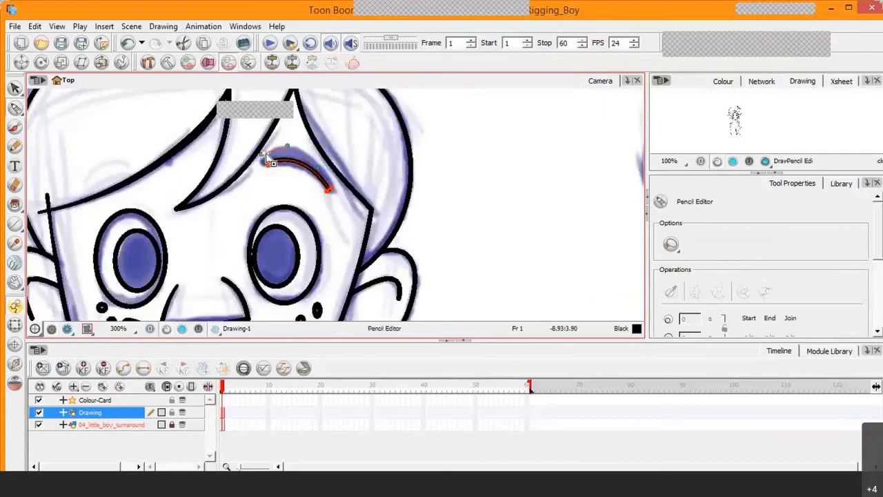
click(275, 162)
mouse_move(329, 188)
mouse_down()
mouse_move(336, 196)
mouse_move(274, 175)
mouse_move(267, 159)
mouse_move(304, 183)
mouse_up()
click(336, 227)
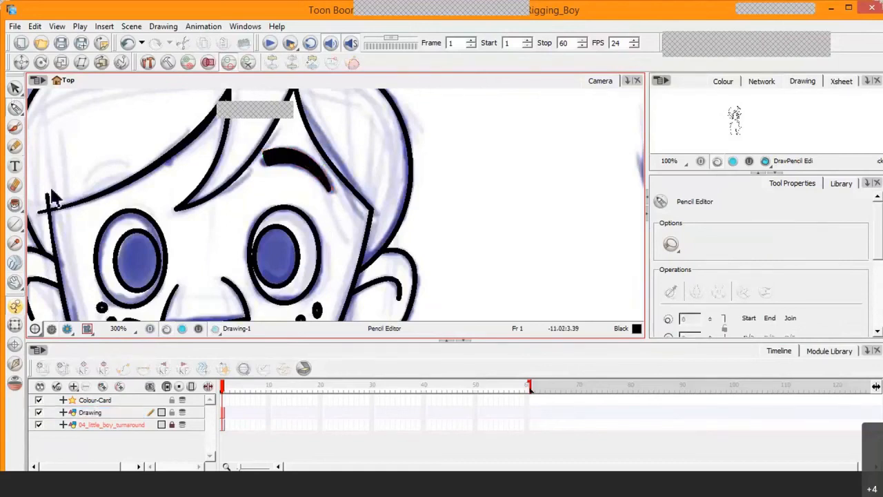
Draw a straight line from the lower end of the left arm along the outer side of the hand's sketch.
scroll(55, 198, down, 3)
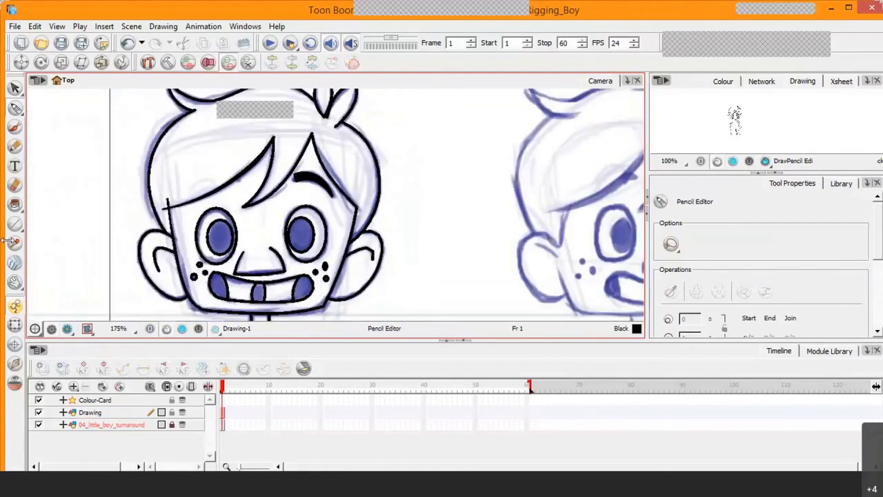
click(14, 281)
drag(302, 203, 301, 127)
drag(307, 262, 314, 145)
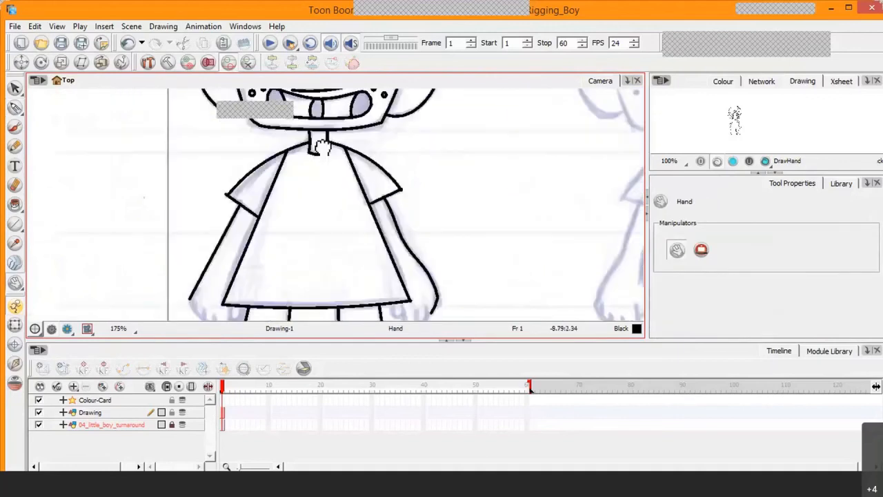
mouse_move(307, 187)
mouse_down()
mouse_move(310, 158)
mouse_move(320, 151)
mouse_up()
scroll(320, 152, up, 3)
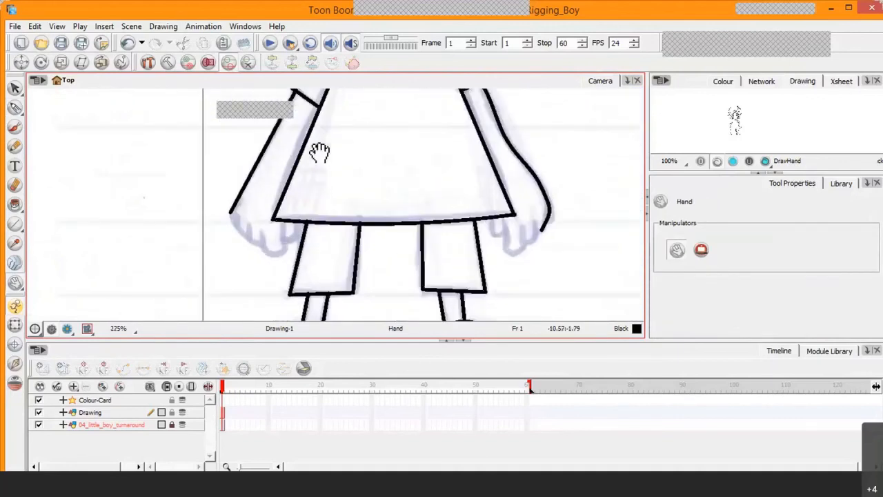
click(14, 223)
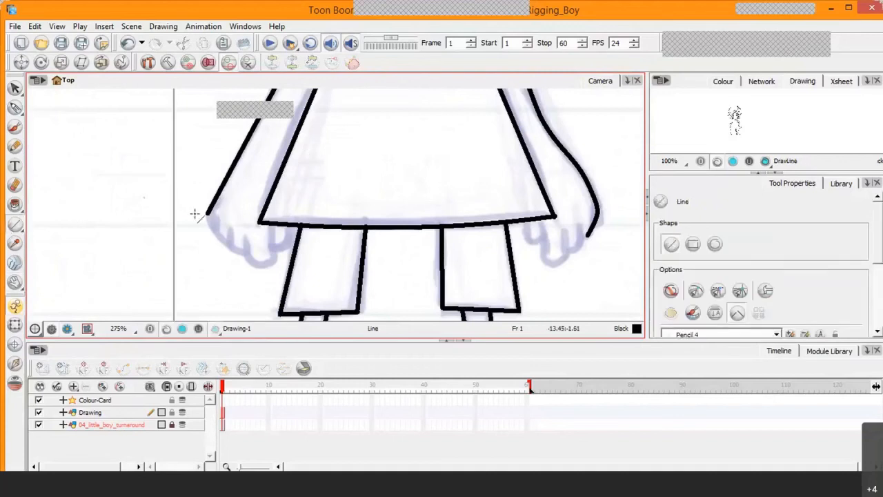
drag(206, 213, 250, 254)
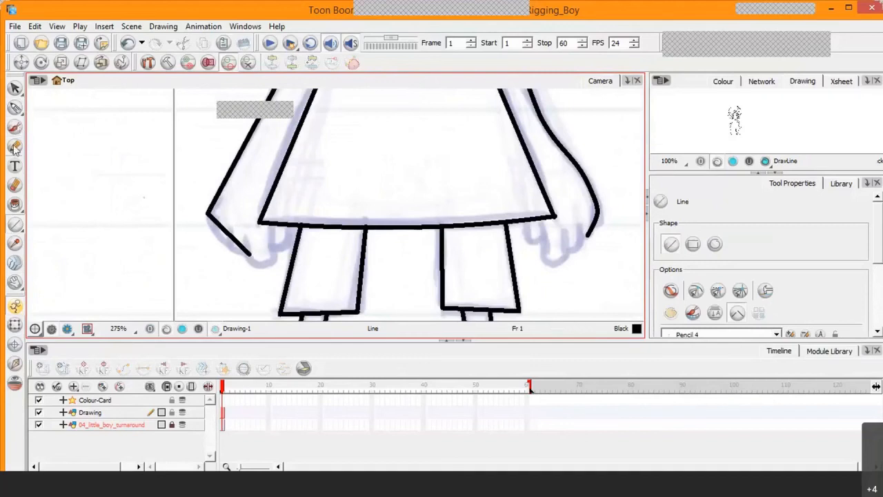
Bend the left hand's outer line outward with the Contour Editor to follow the sketched curve of the hand.
click(16, 109)
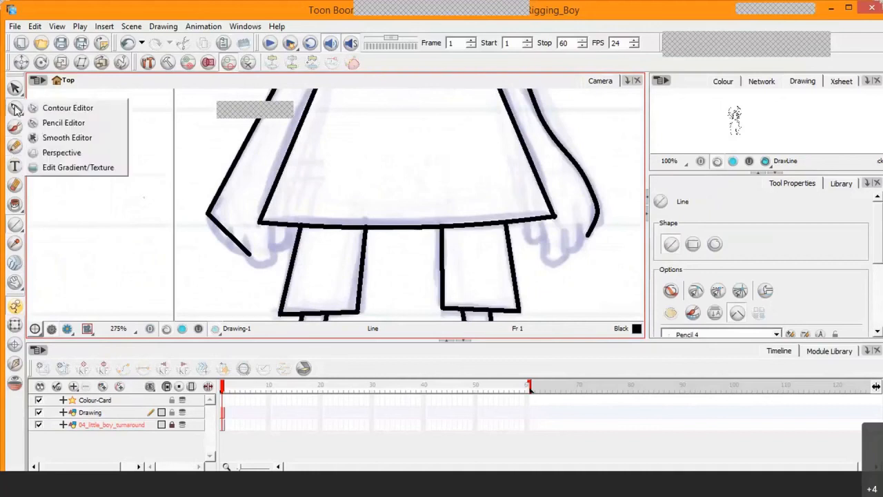
click(62, 108)
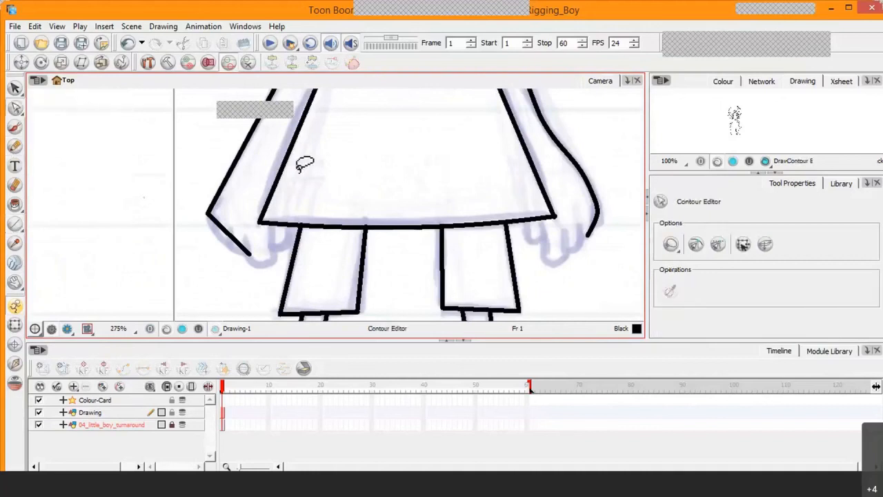
click(233, 241)
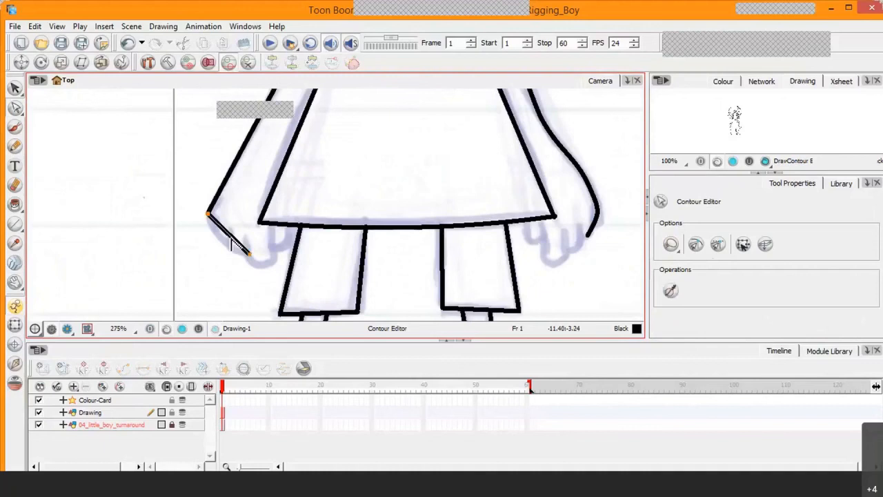
drag(228, 250, 250, 256)
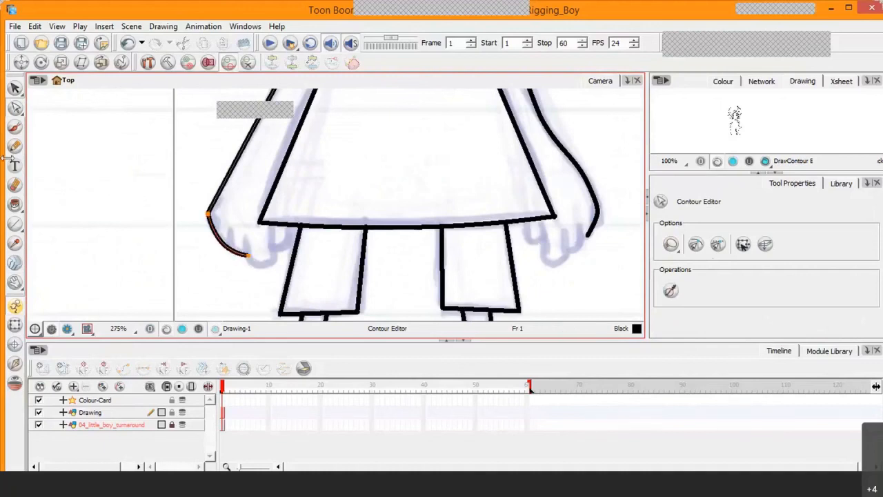
Add a short line for the left hand's lowest fingertip, round it downward and adjust its ends to the sketch.
click(14, 225)
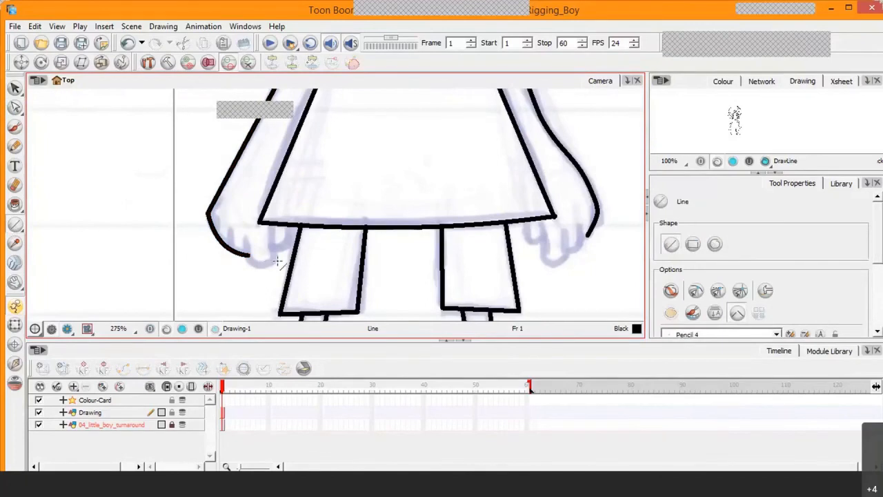
drag(246, 257, 279, 259)
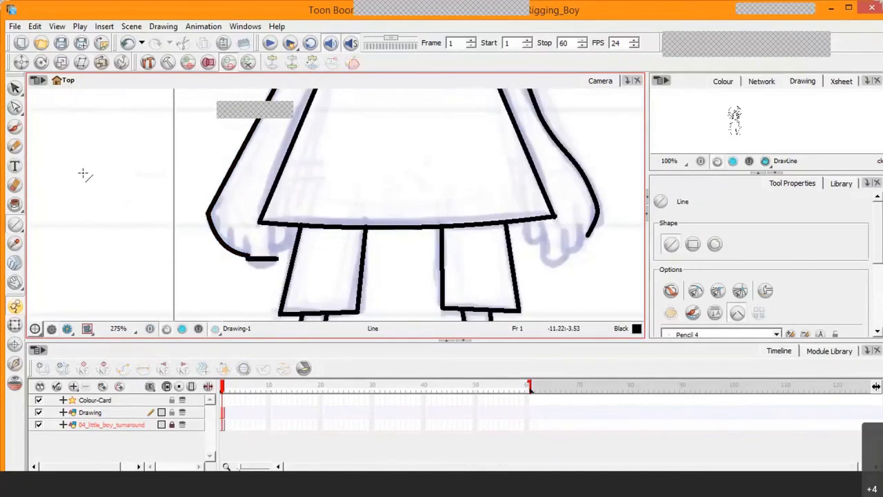
click(15, 107)
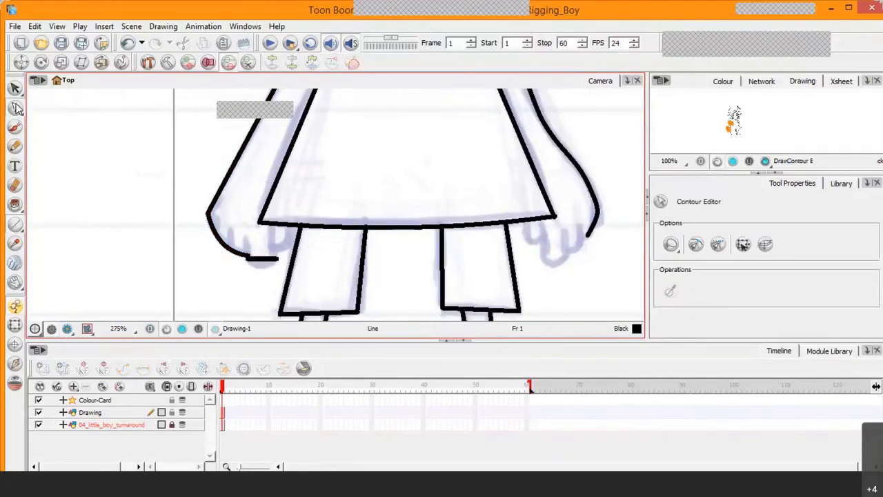
click(273, 262)
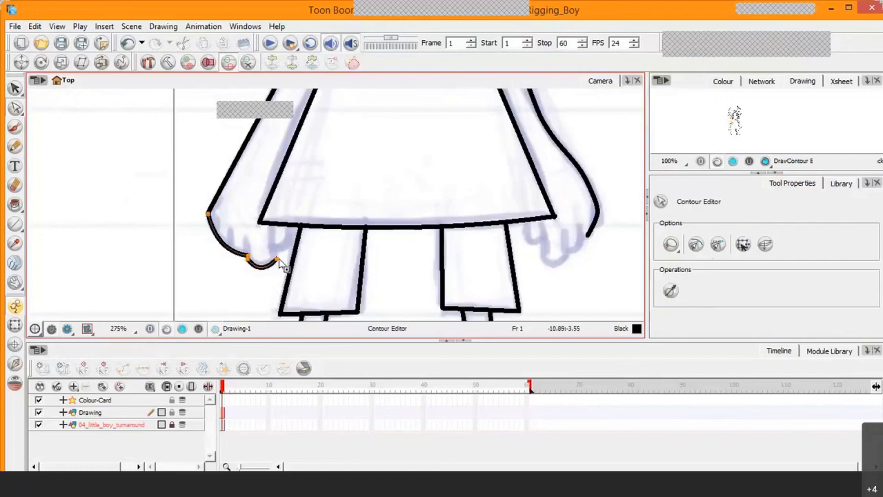
drag(282, 262, 251, 273)
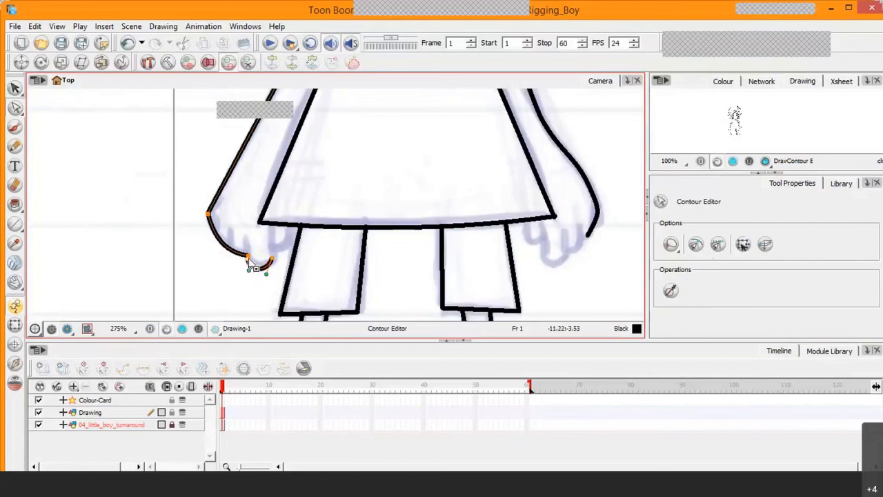
click(272, 260)
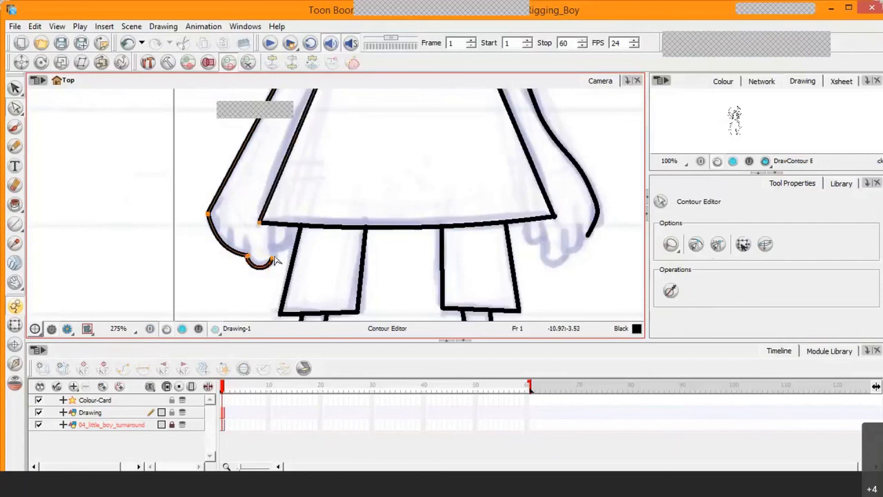
click(16, 224)
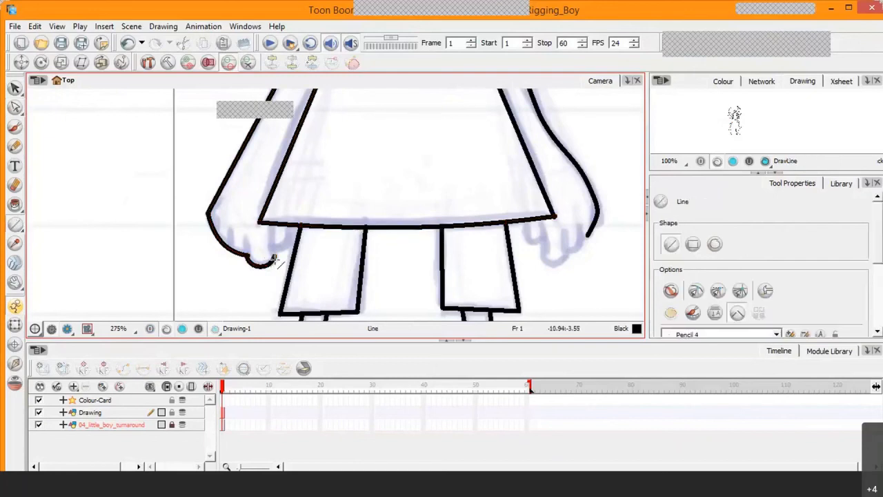
drag(275, 264, 273, 224)
key(2)
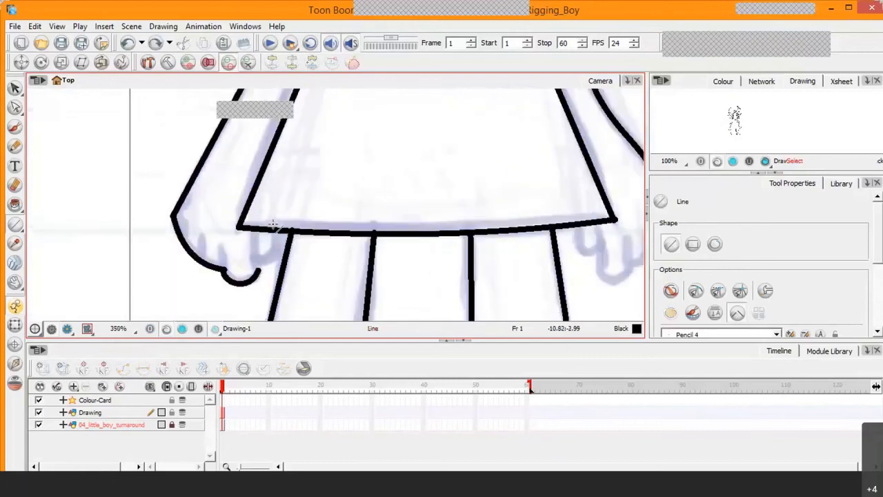
Adjust the inner end of the left hand's lowest fingertip and draw a straight line from it up to the shirt hem.
click(15, 107)
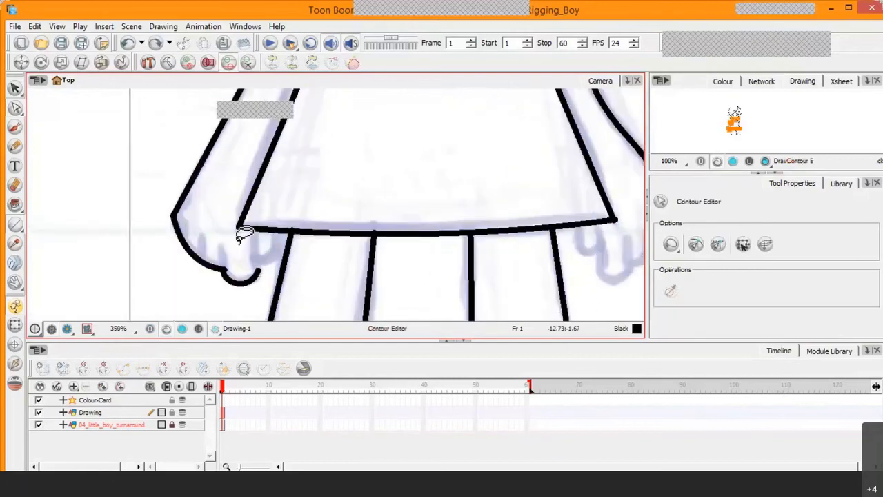
click(257, 274)
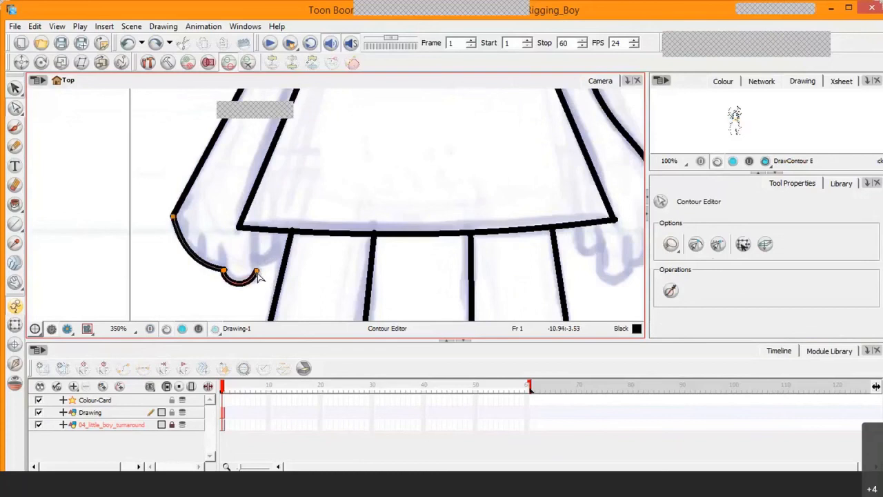
click(15, 224)
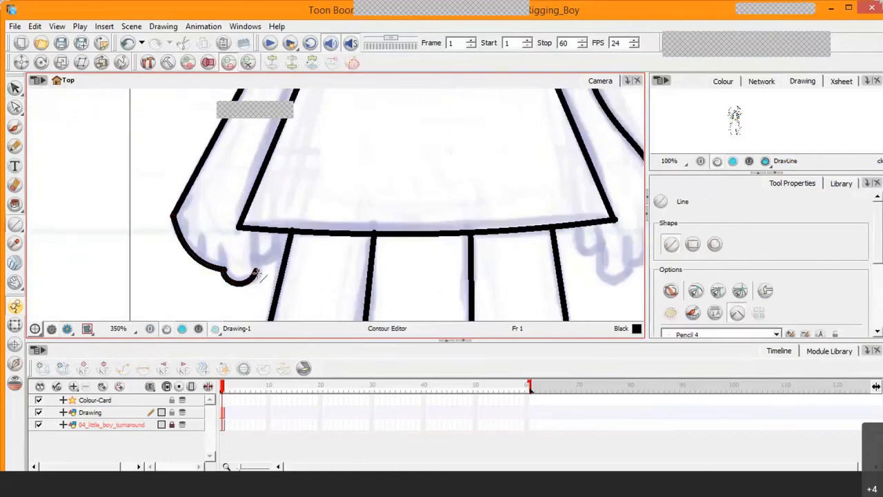
drag(256, 272, 254, 227)
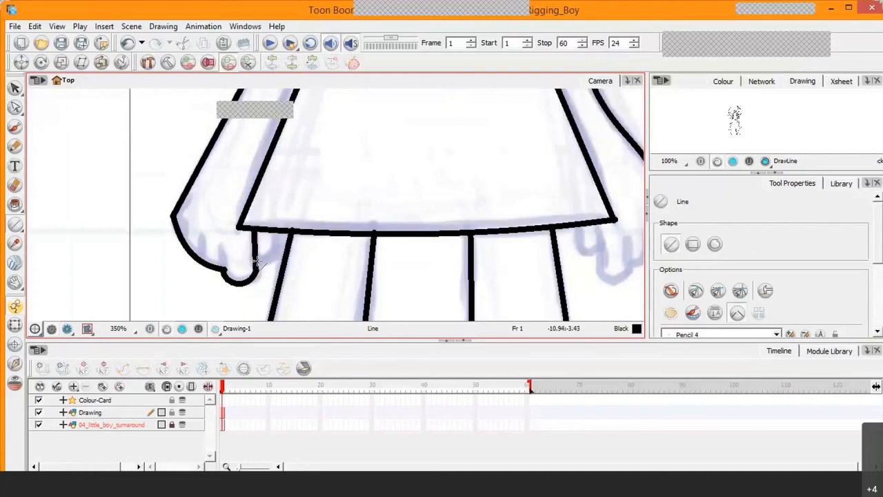
Draw the left hand's small inner finger below the shirt hem, round its tip, and add two short lines separating the outer fingers.
mouse_move(275, 232)
mouse_down()
mouse_move(278, 248)
mouse_move(255, 260)
mouse_up()
key(alt+q)
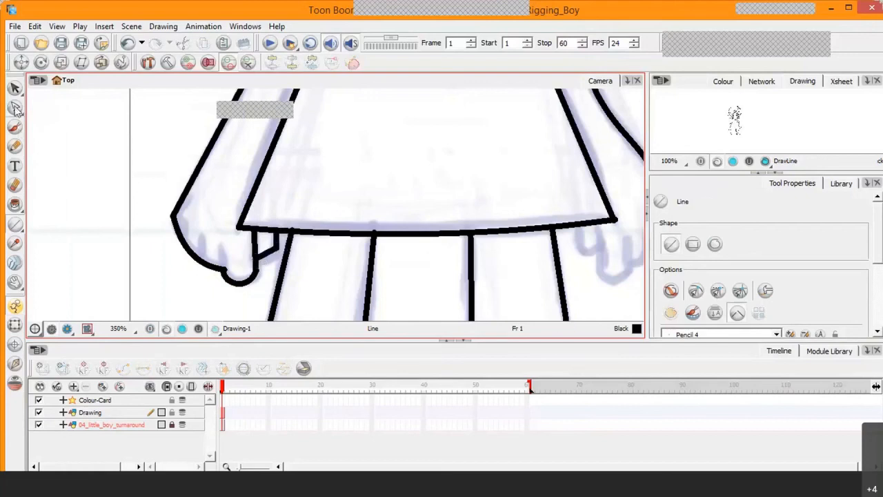
click(269, 251)
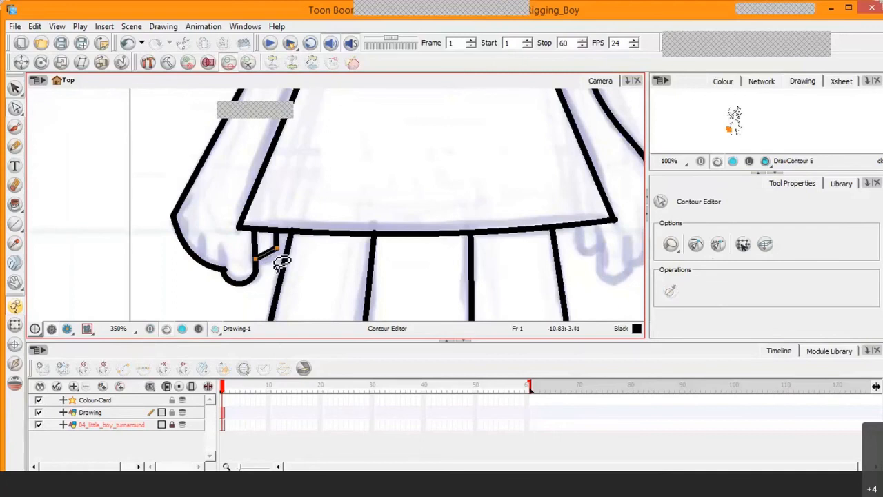
drag(279, 258, 252, 257)
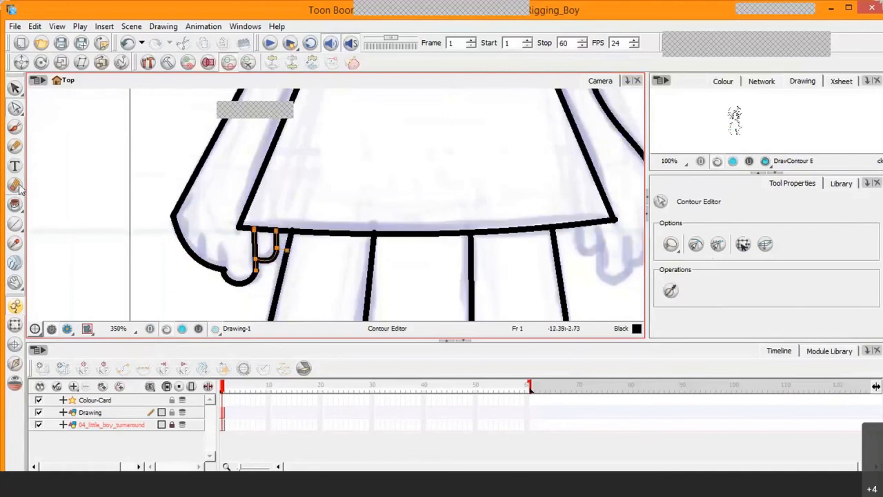
click(16, 225)
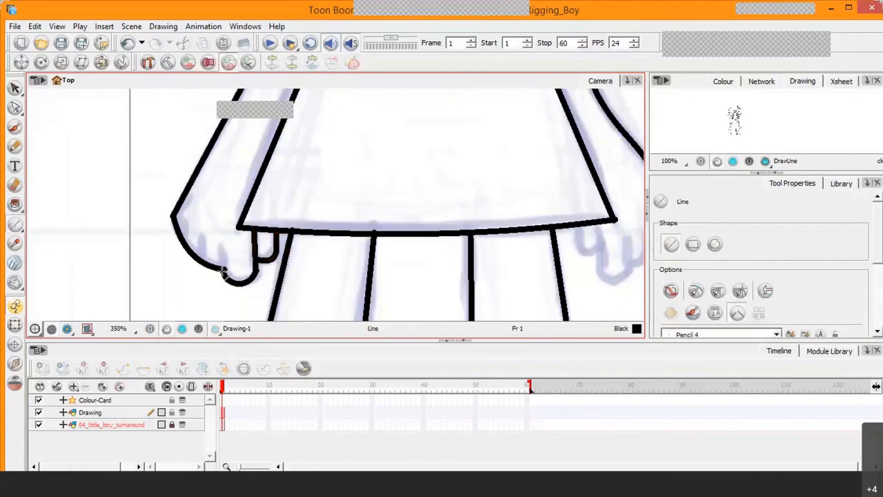
mouse_move(226, 271)
mouse_down()
mouse_move(222, 240)
mouse_move(201, 243)
mouse_move(201, 233)
mouse_up()
Draw the right hand's finger separation line and long middle finger over the sketch, and bend that finger's tip into a round curve.
key(2)
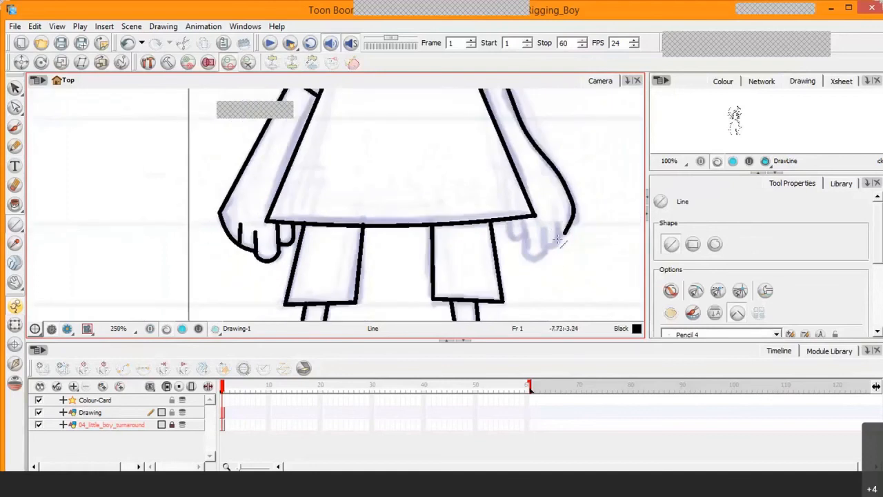
mouse_move(557, 221)
mouse_down()
mouse_move(560, 238)
mouse_move(544, 252)
mouse_move(527, 242)
mouse_move(526, 252)
mouse_move(545, 252)
mouse_up()
key(alt+q)
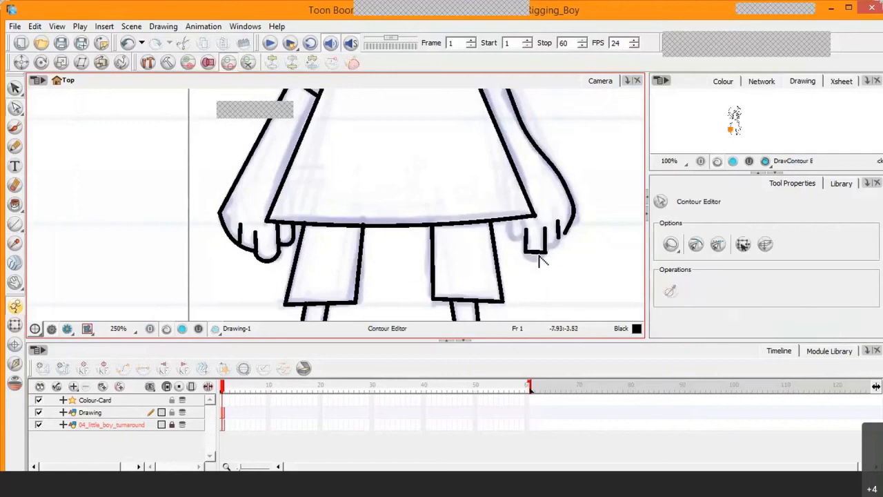
mouse_move(540, 259)
mouse_down()
mouse_move(537, 277)
mouse_move(518, 228)
mouse_up()
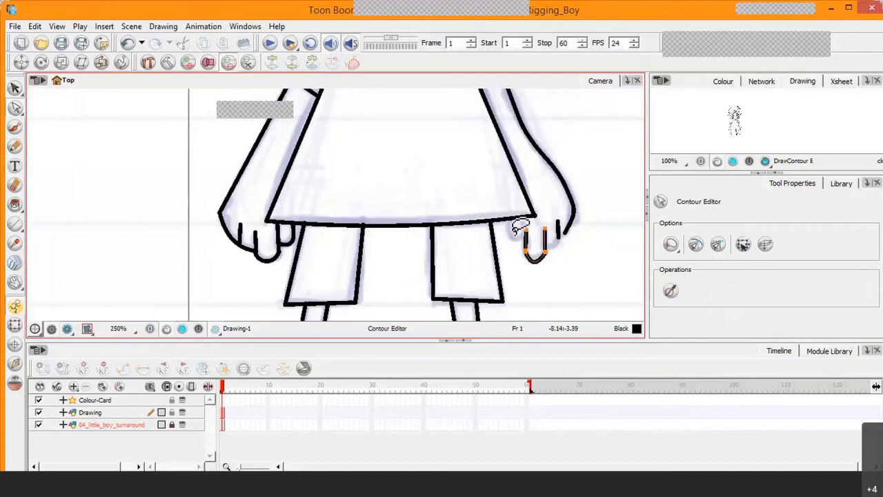
Draw a short line down from the shirt hem for the right hand's inner finger and extend the long finger's inner side to the hem.
click(14, 229)
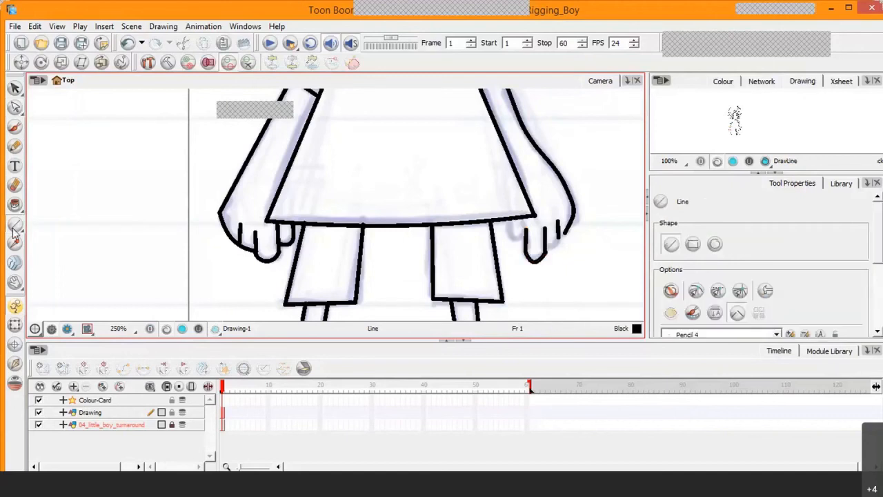
key(2)
key(2)
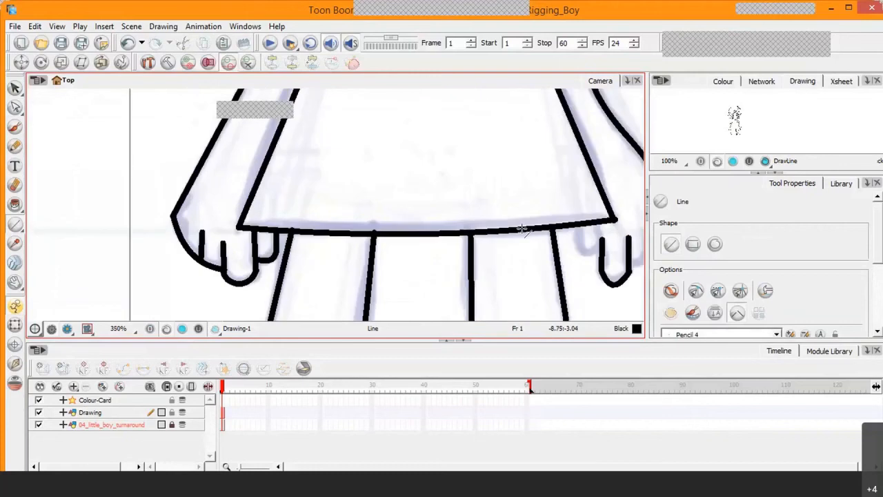
click(15, 283)
drag(469, 301, 50, 102)
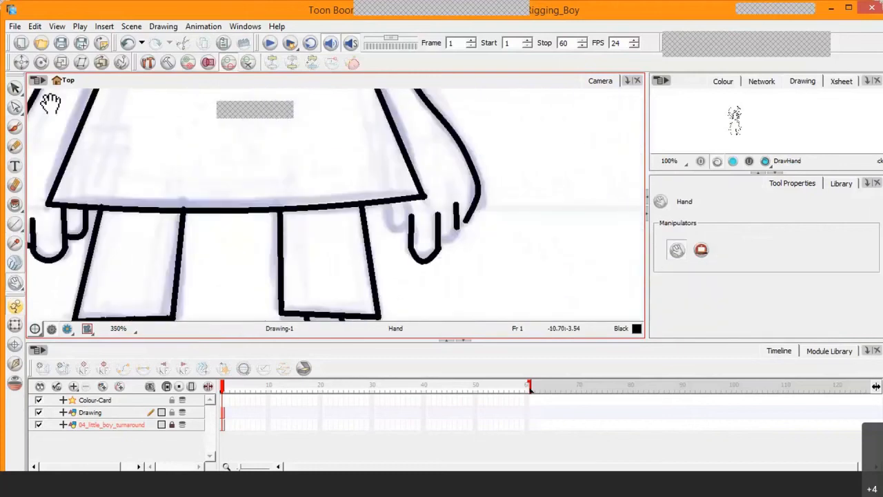
click(15, 225)
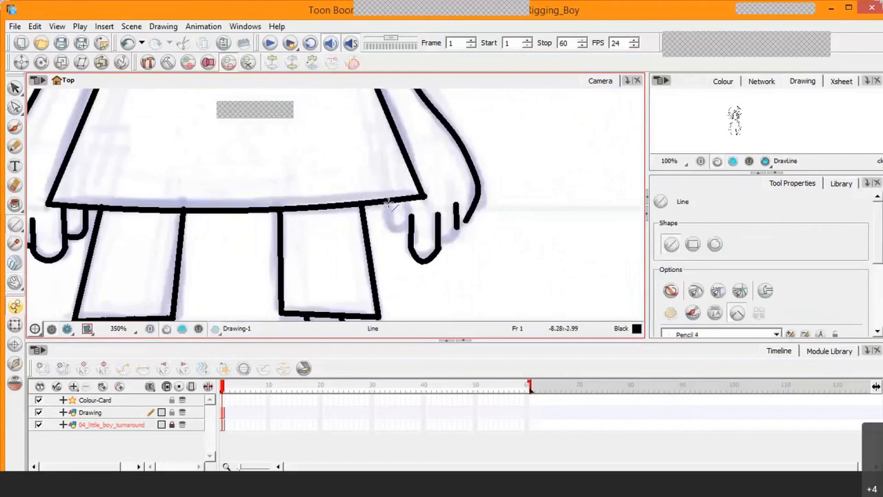
mouse_move(387, 202)
mouse_down()
mouse_move(389, 220)
mouse_move(410, 199)
mouse_up()
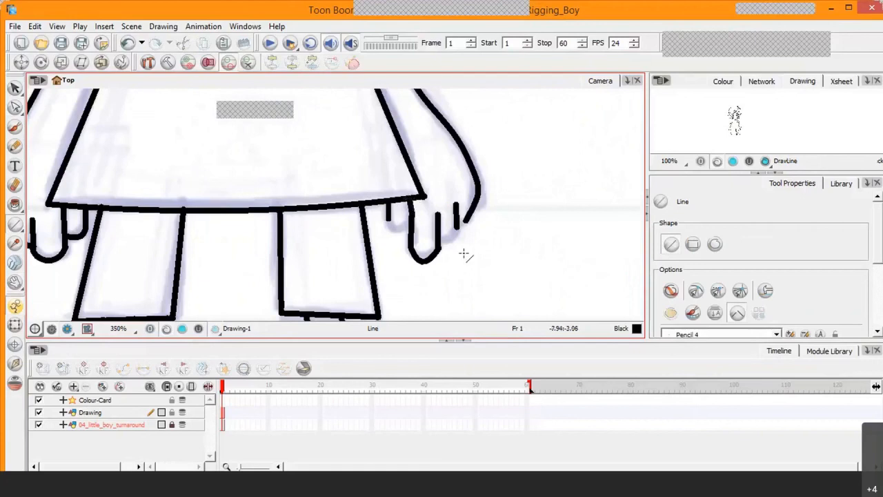
Connect the right hand's outer finger line to the long finger with a short line and bend it into a rounded fingertip.
drag(454, 226, 438, 240)
click(15, 108)
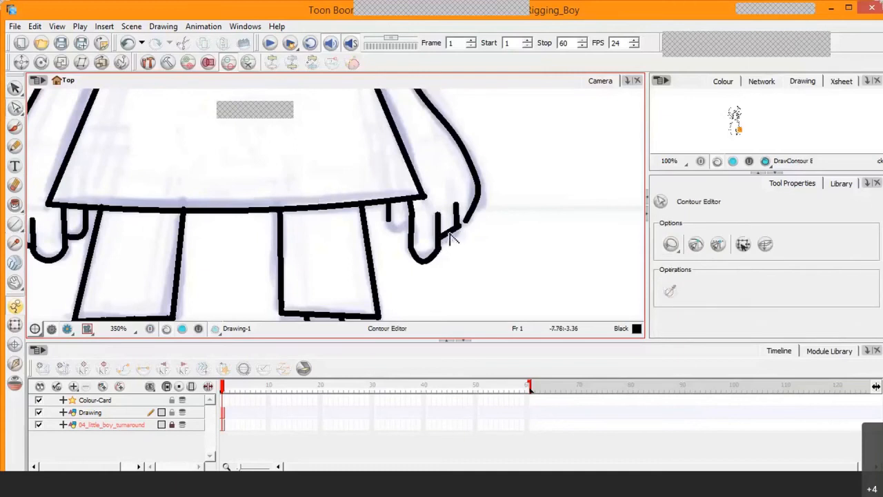
click(452, 235)
click(456, 240)
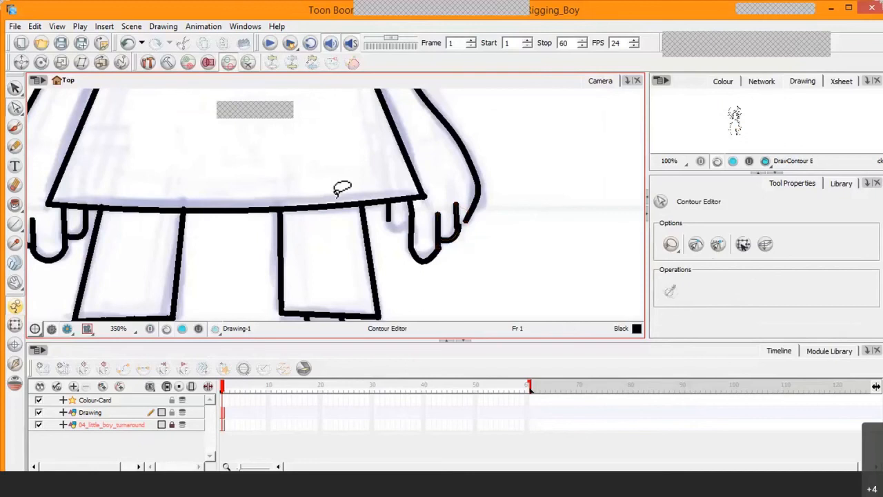
Adjust the rounded outer fingertip's end point and pull the right hand's outer contour down to join it.
click(451, 234)
click(459, 231)
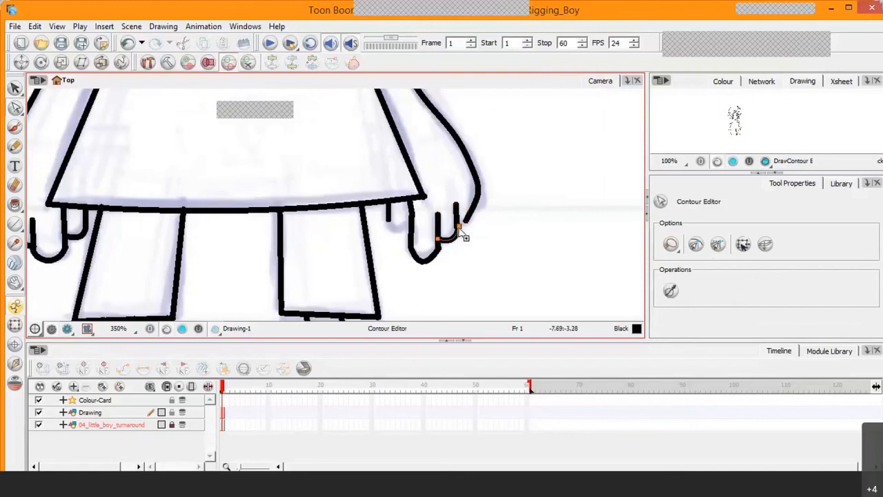
click(459, 231)
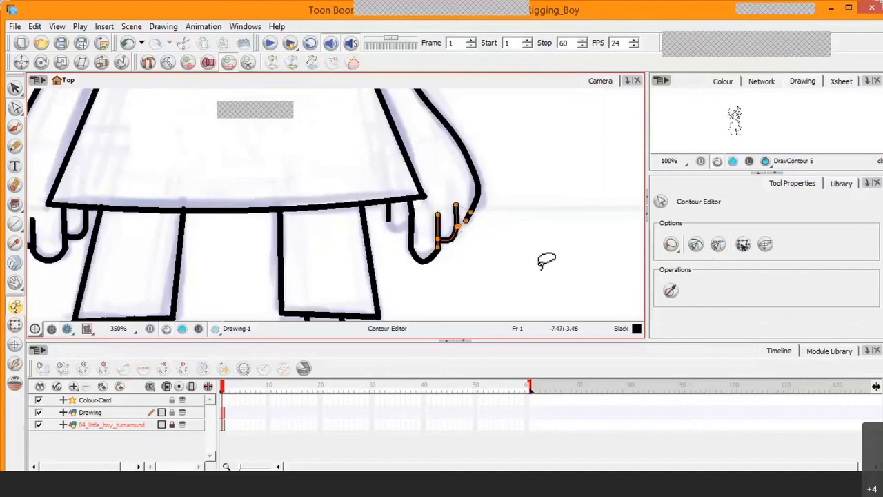
click(458, 230)
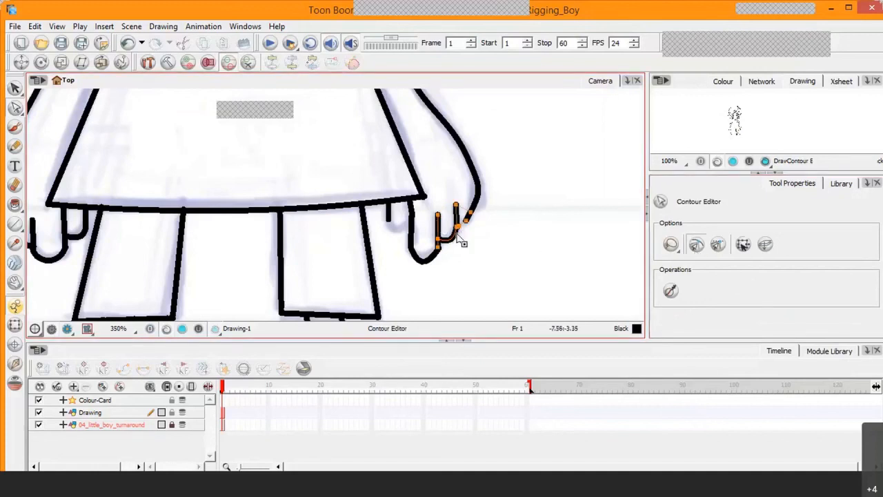
click(459, 232)
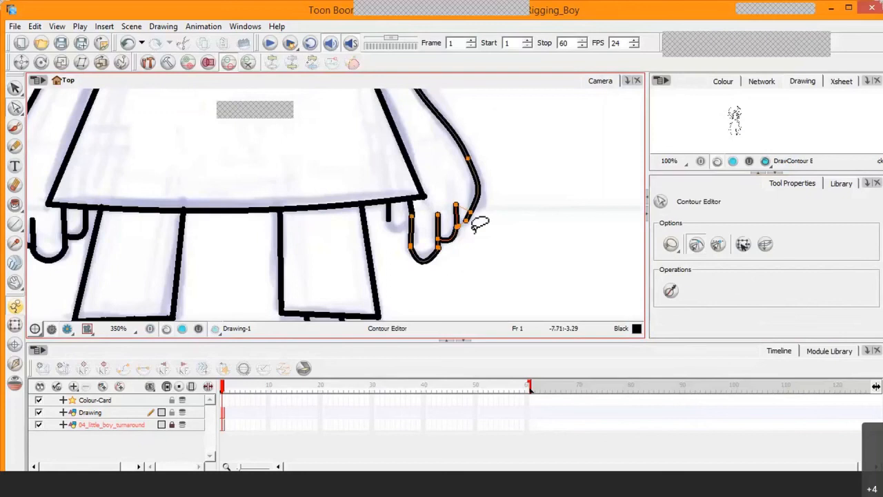
click(462, 232)
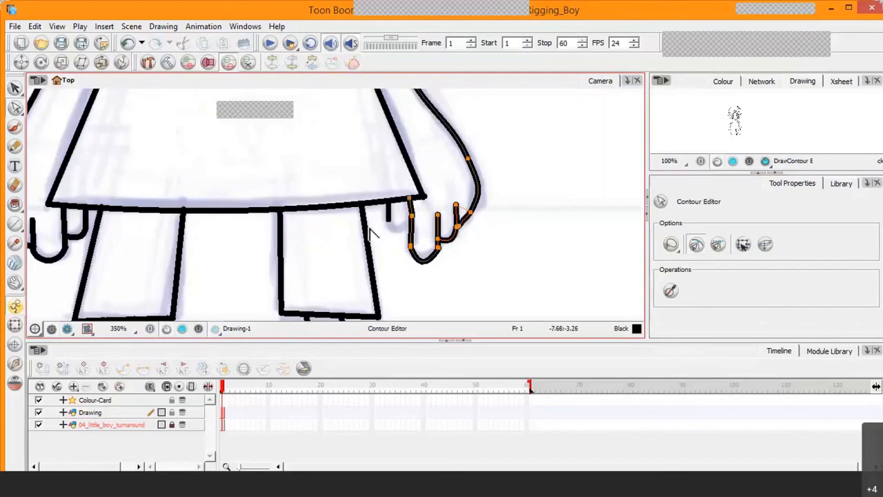
Close the right hand's inner finger with a short horizontal line and bend it downward into a rounded tip.
click(15, 222)
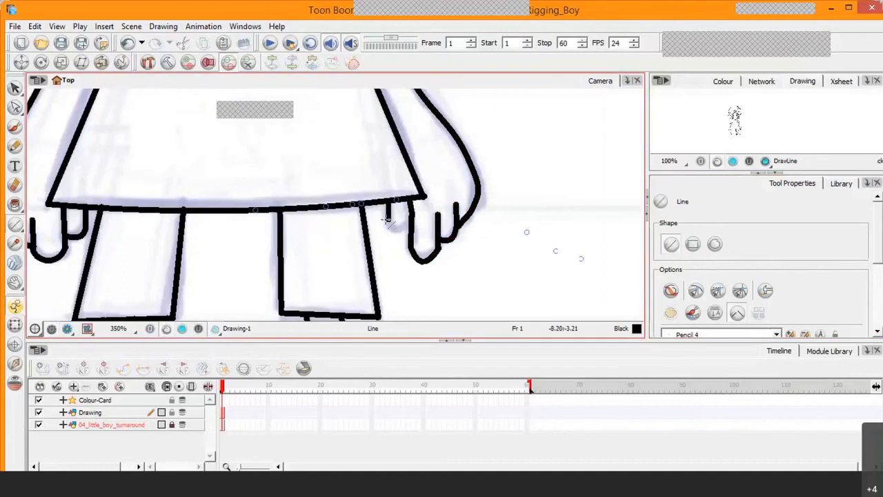
drag(386, 221, 411, 221)
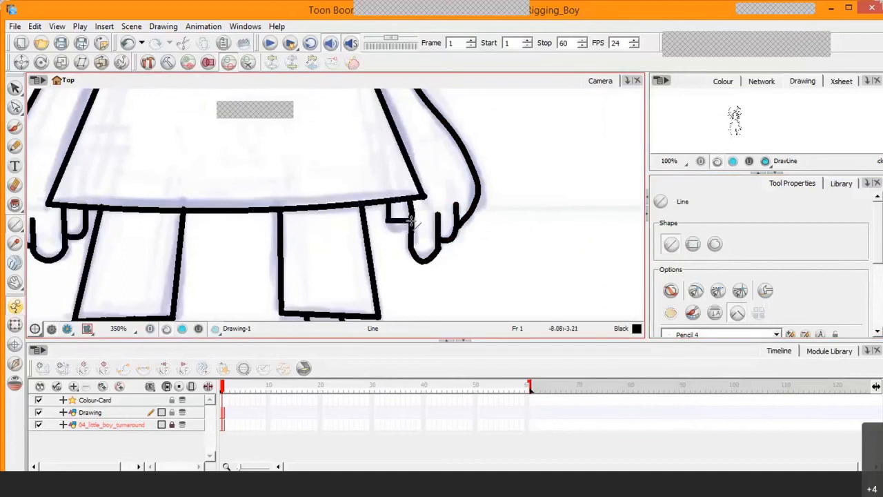
click(15, 108)
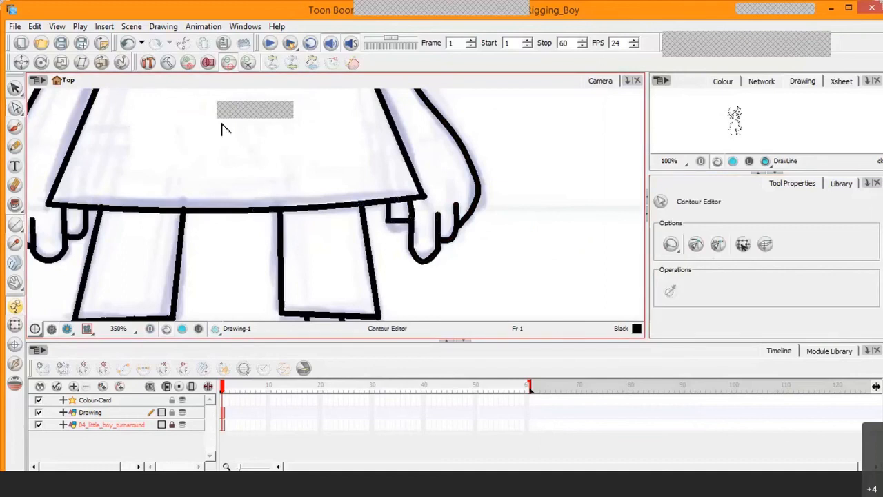
click(406, 222)
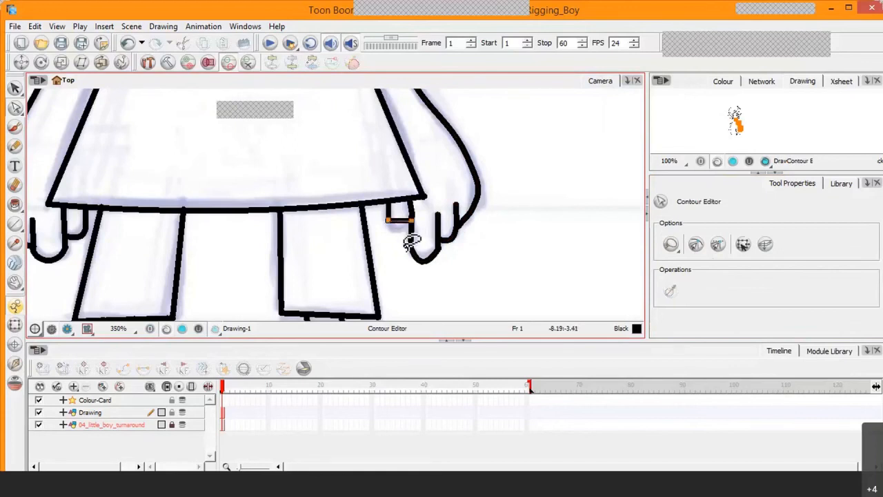
key(Delete)
Refine the curve of the right hand's inner fingertip where it meets the long finger, then clear the selection.
click(408, 252)
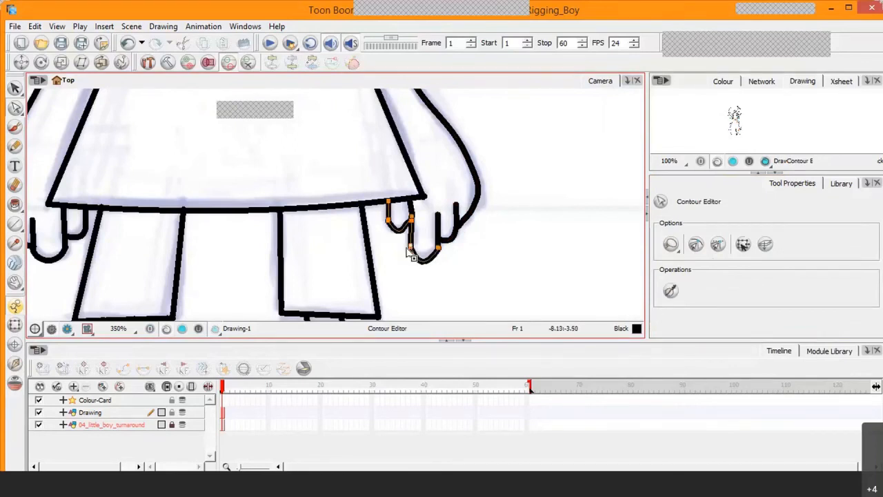
click(407, 250)
click(405, 236)
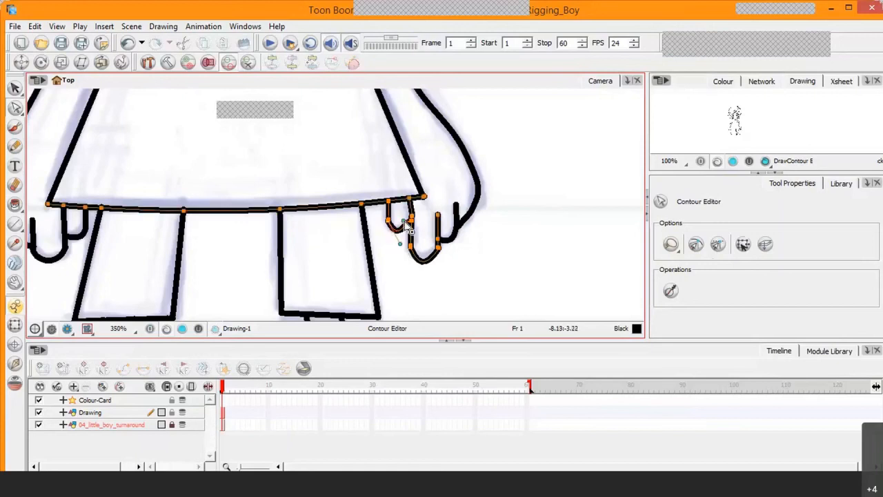
key(ctrl+a)
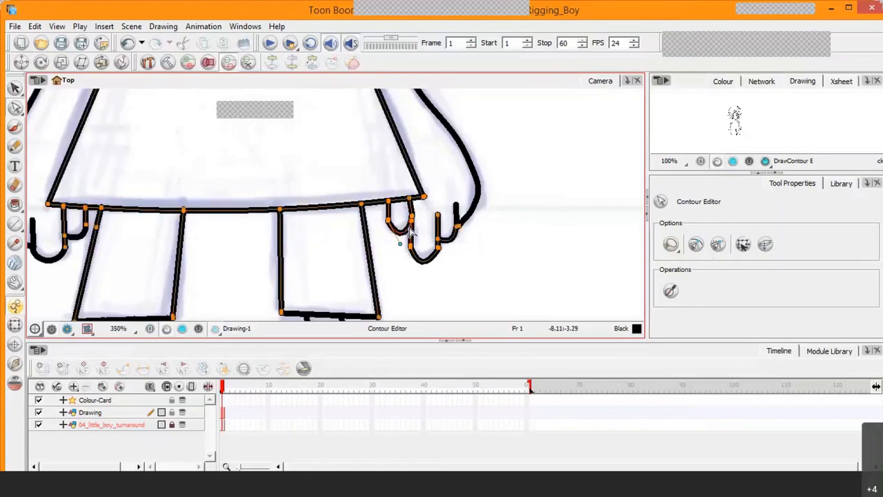
click(504, 241)
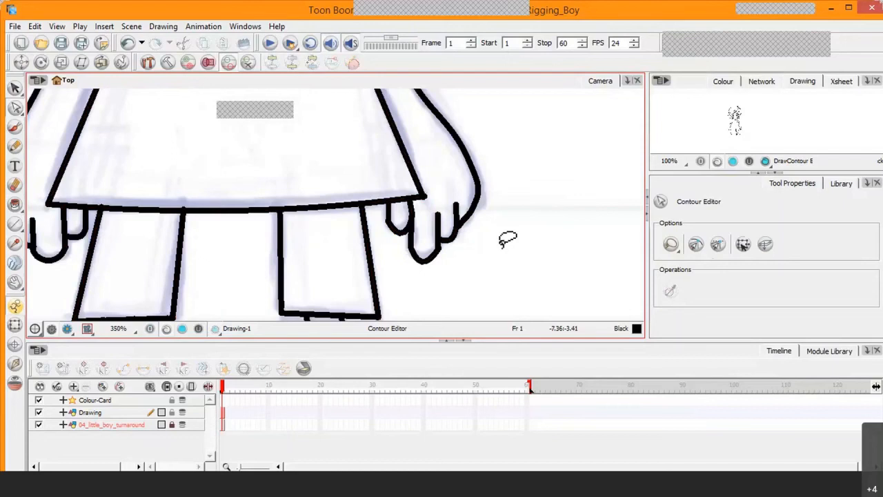
scroll(508, 239, down, 4)
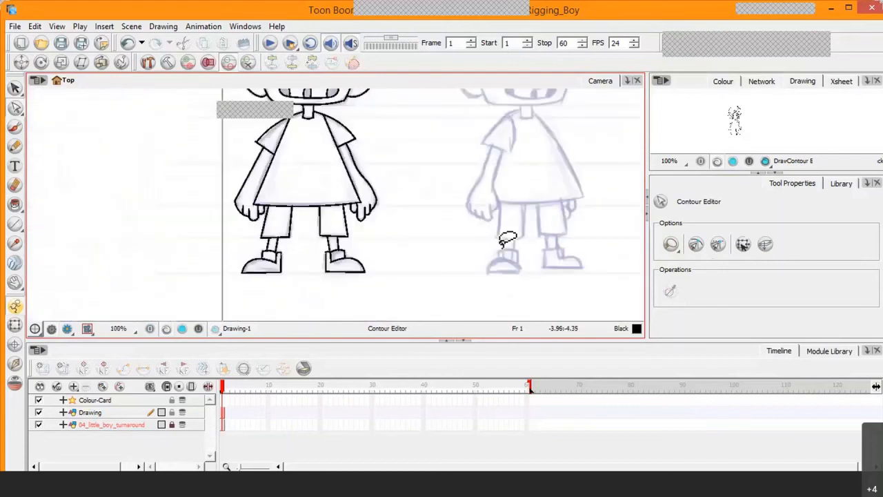
scroll(508, 240, up, 3)
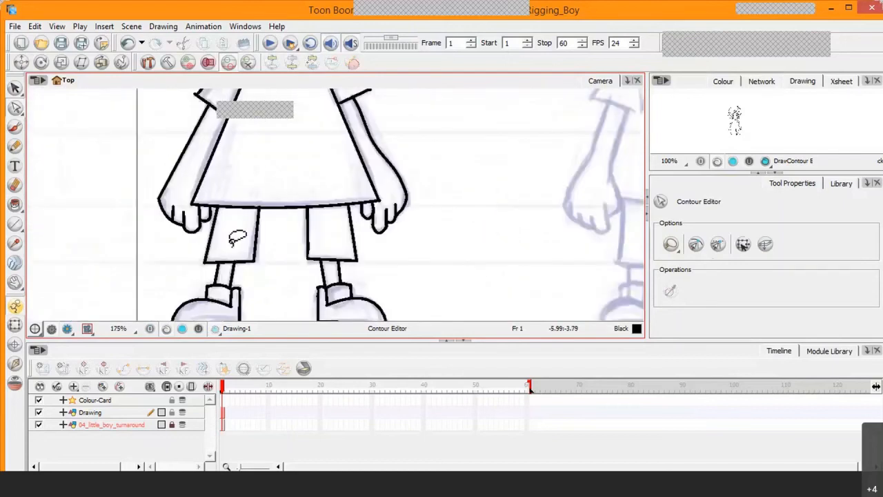
scroll(223, 213, down, 1)
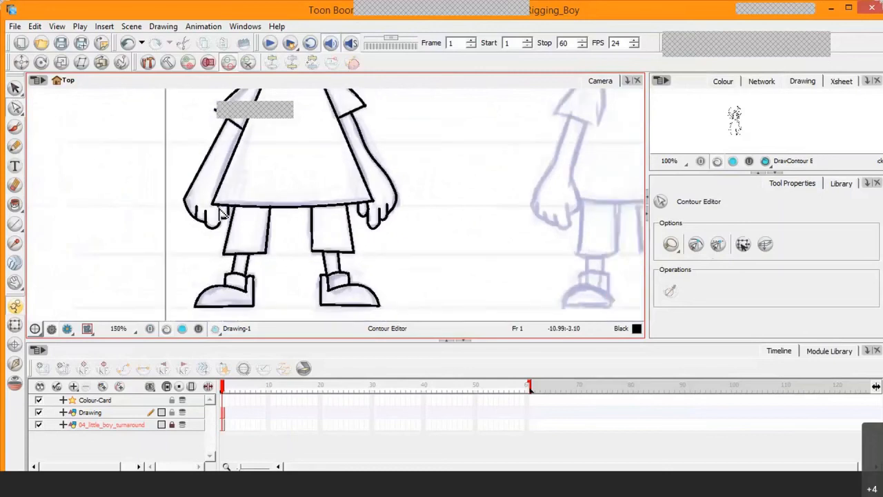